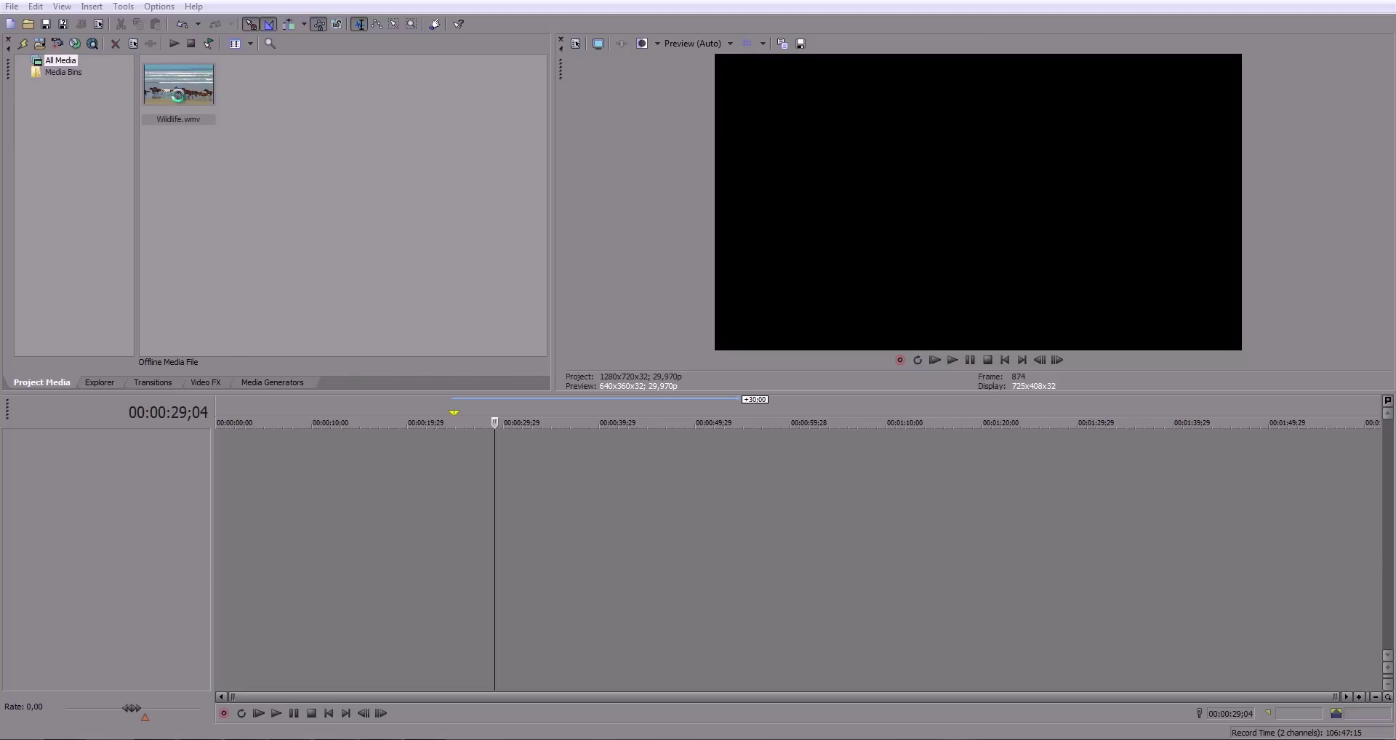
# Step: Drag Wildlife.wmv from Project Media onto the empty timeline so its video and stereo audio start around 30 seconds
pyautogui.moveTo(178, 96); pyautogui.dragTo(484, 519)
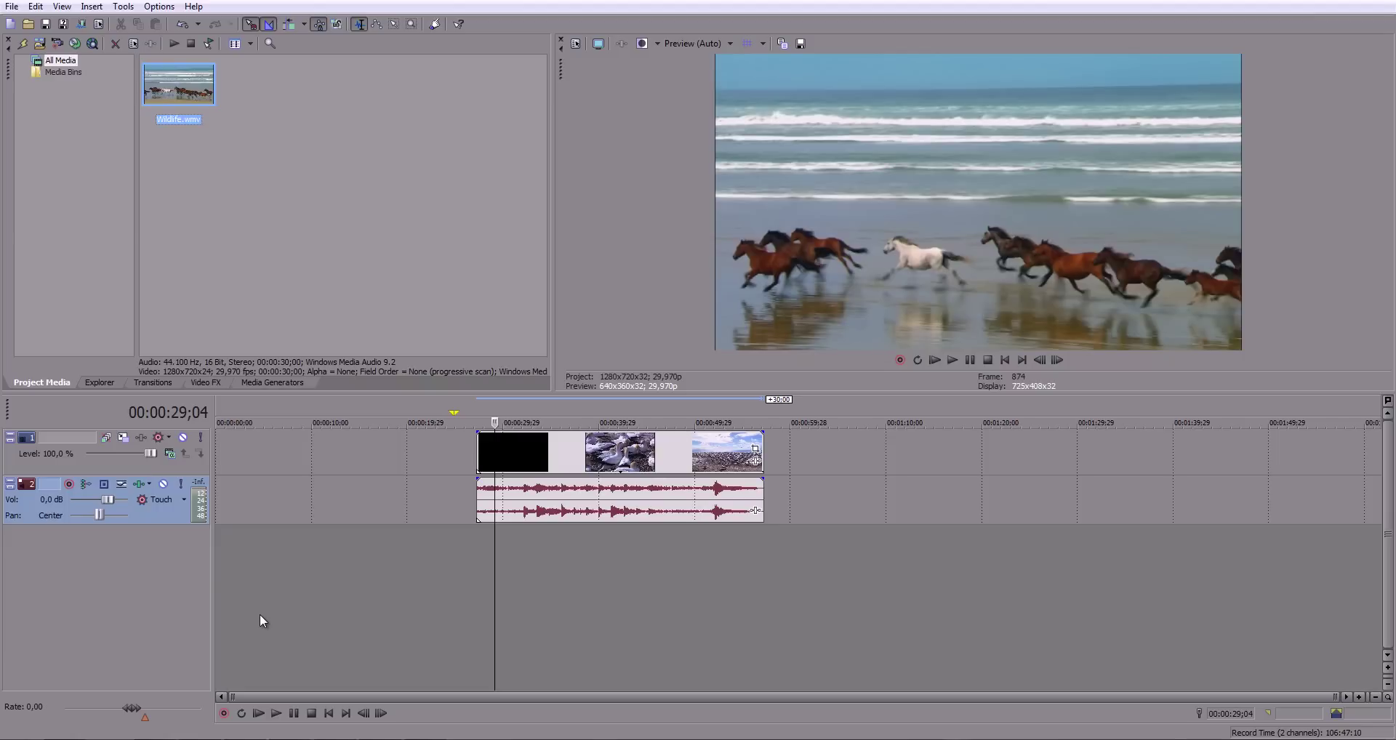
pyautogui.click(514, 655)
pyautogui.click(485, 605)
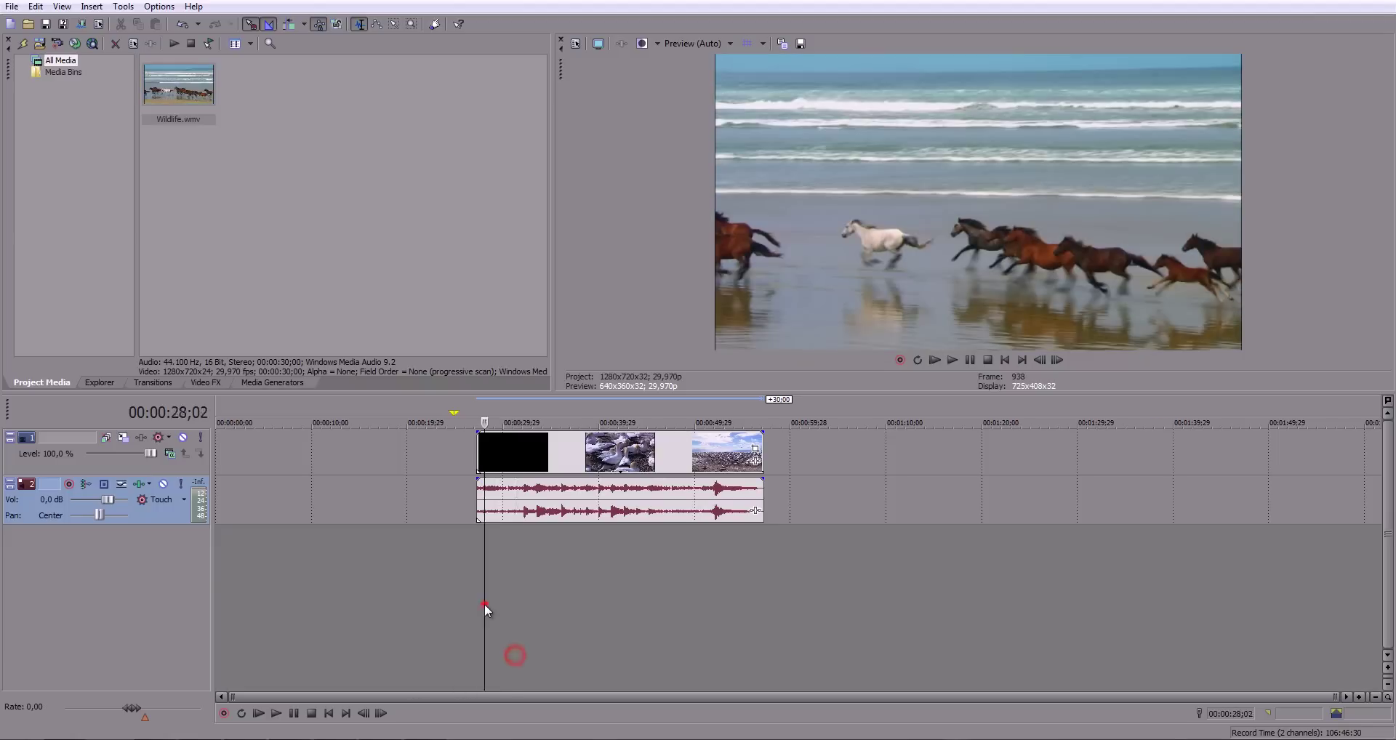
pyautogui.press('space')
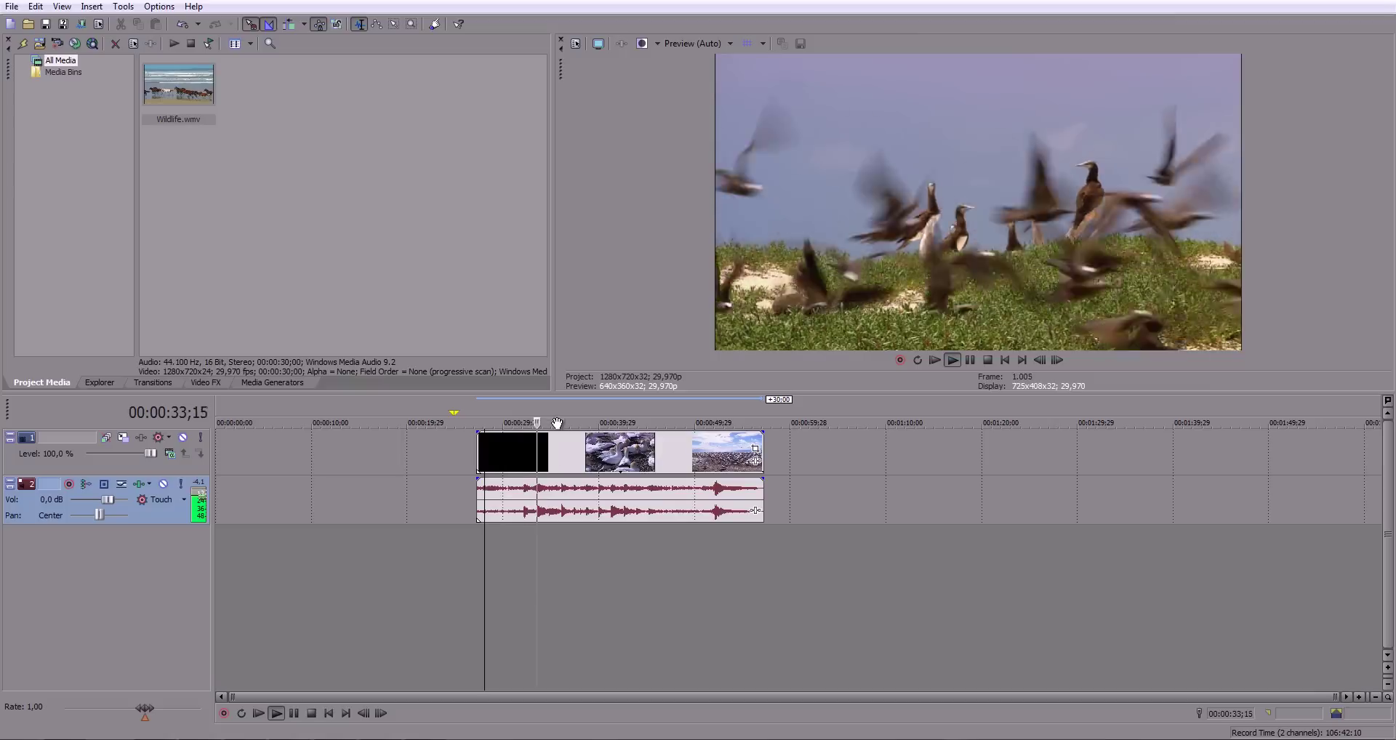
pyautogui.press('space')
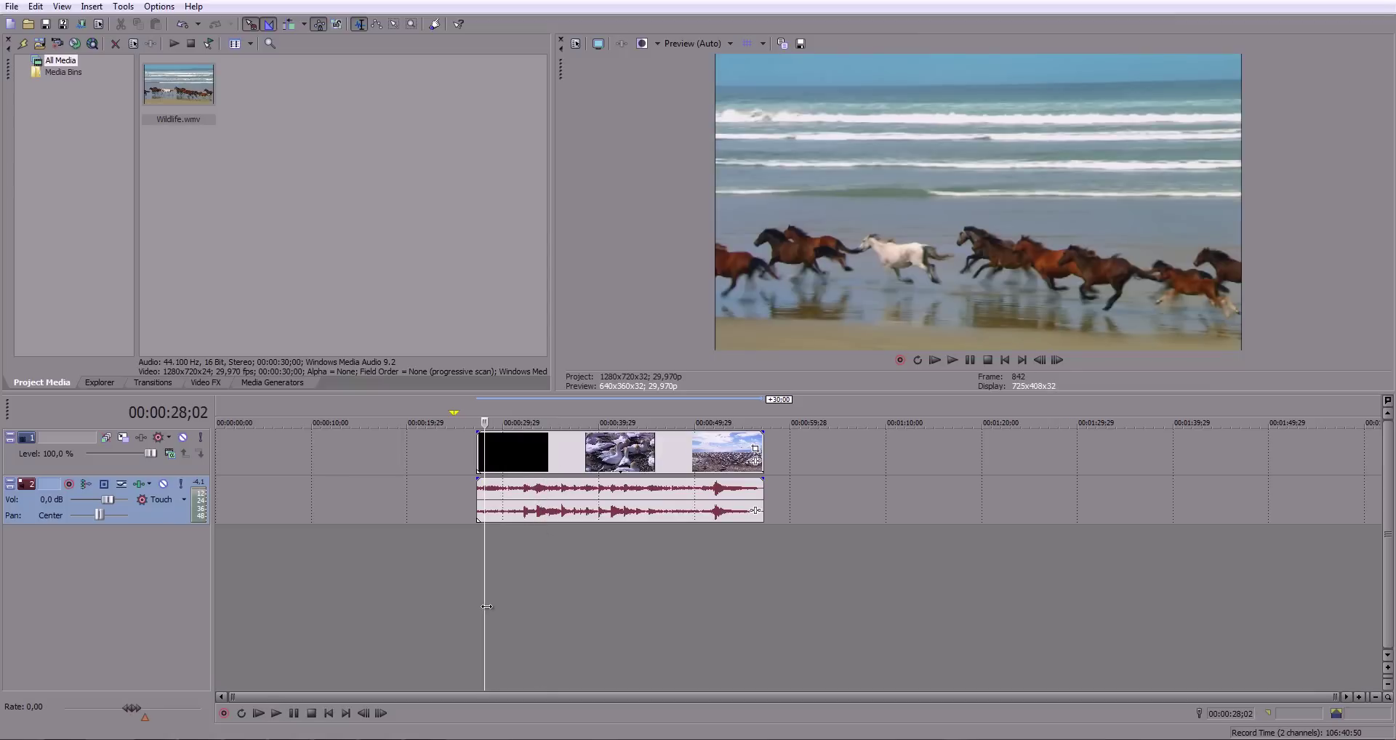
pyautogui.press('space')
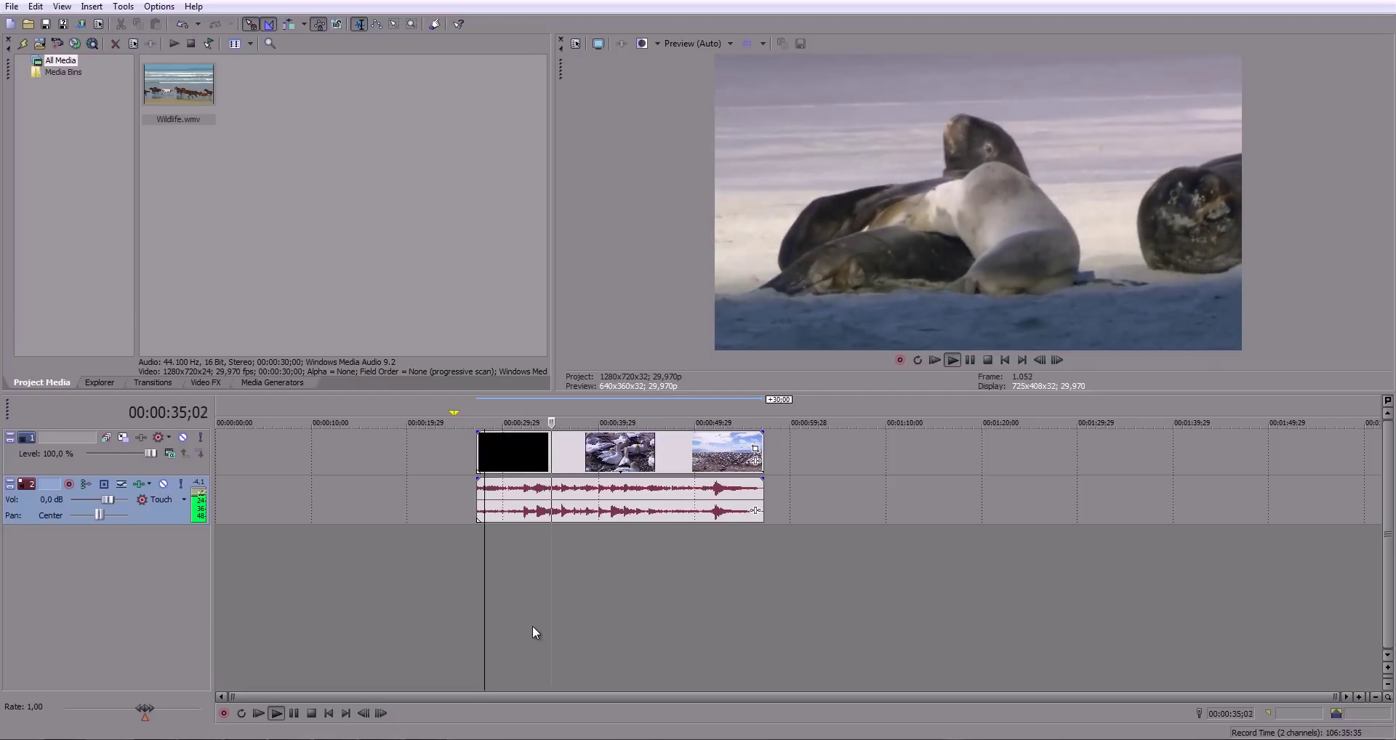
pyautogui.press('Return')
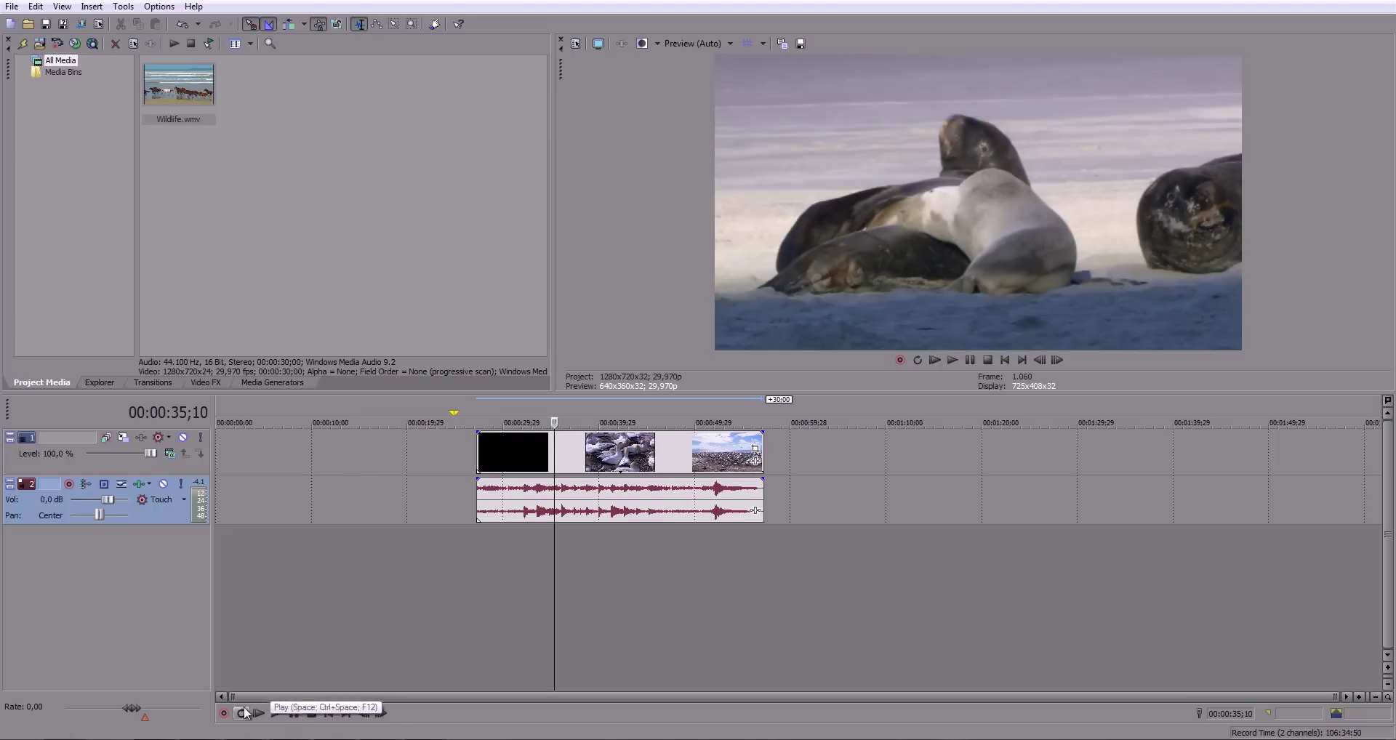
pyautogui.press('space')
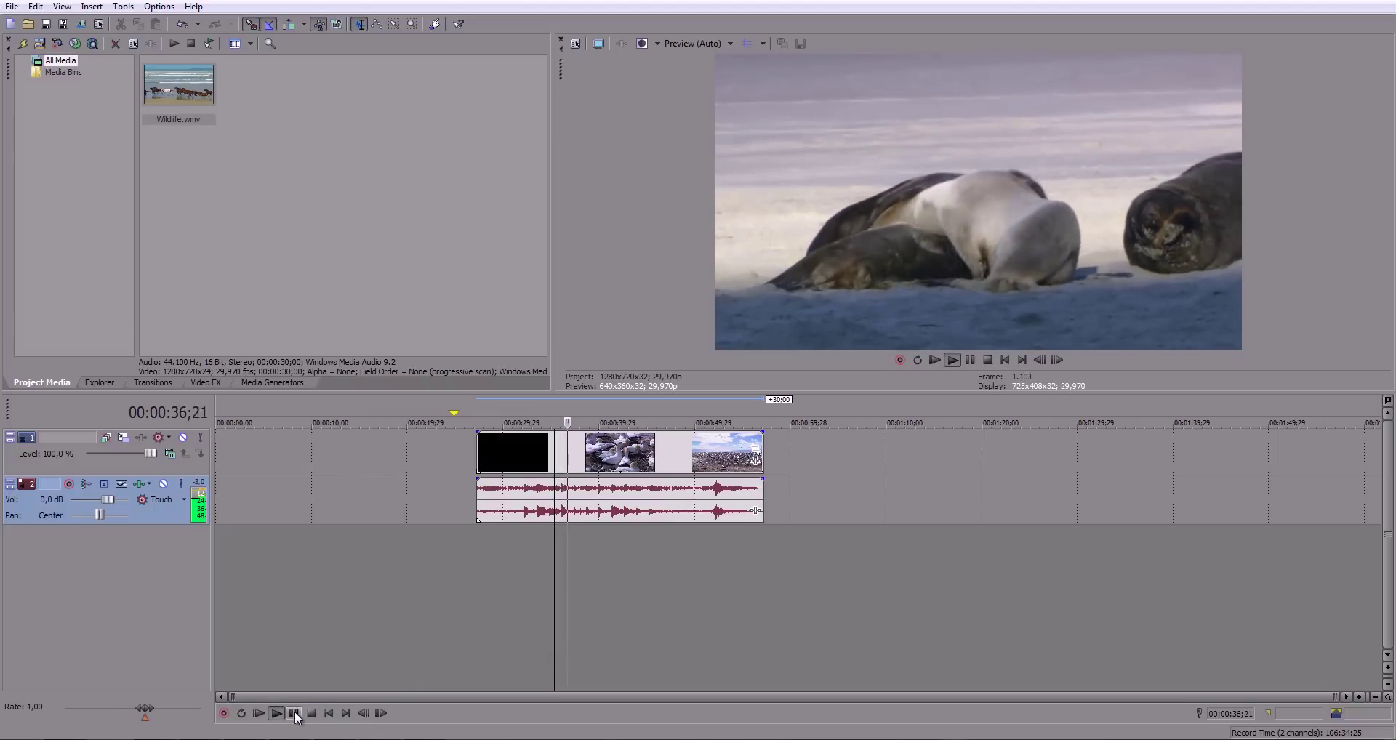
pyautogui.click(295, 714)
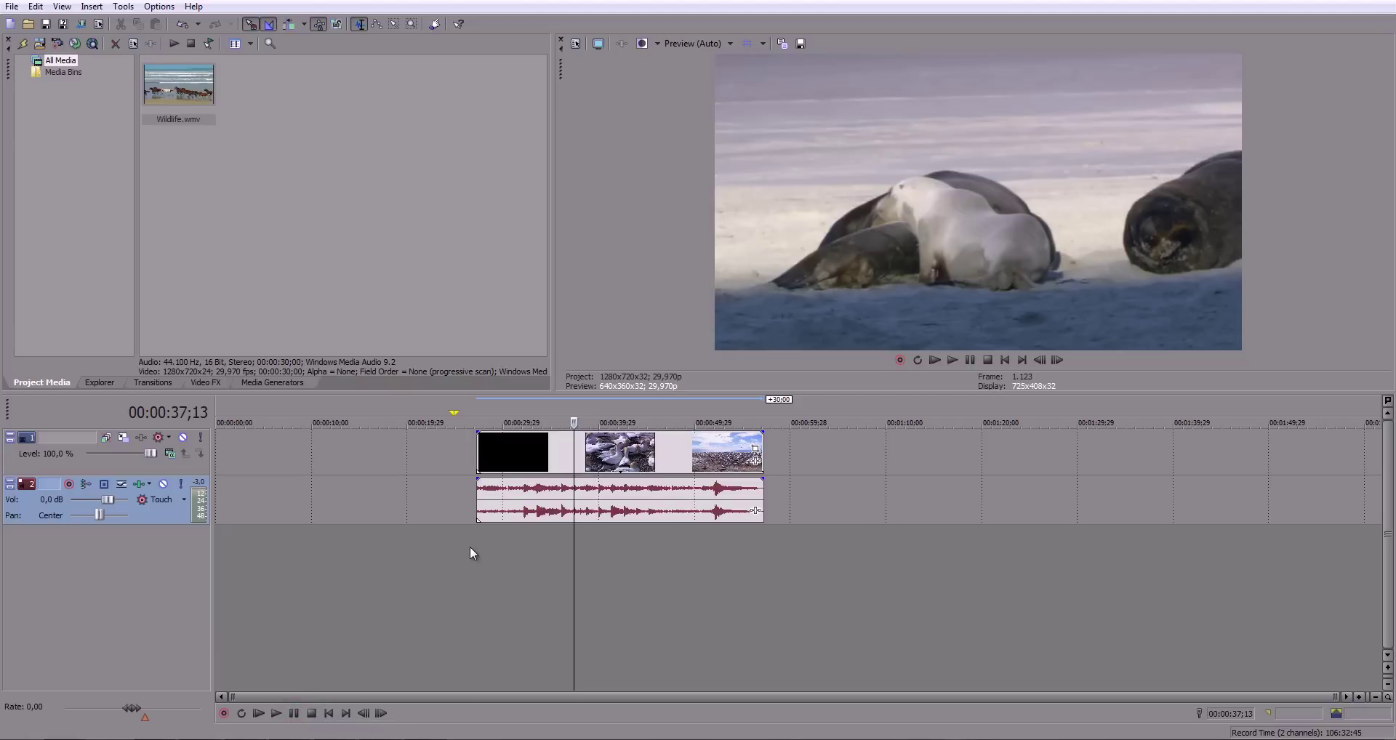
pyautogui.click(529, 604)
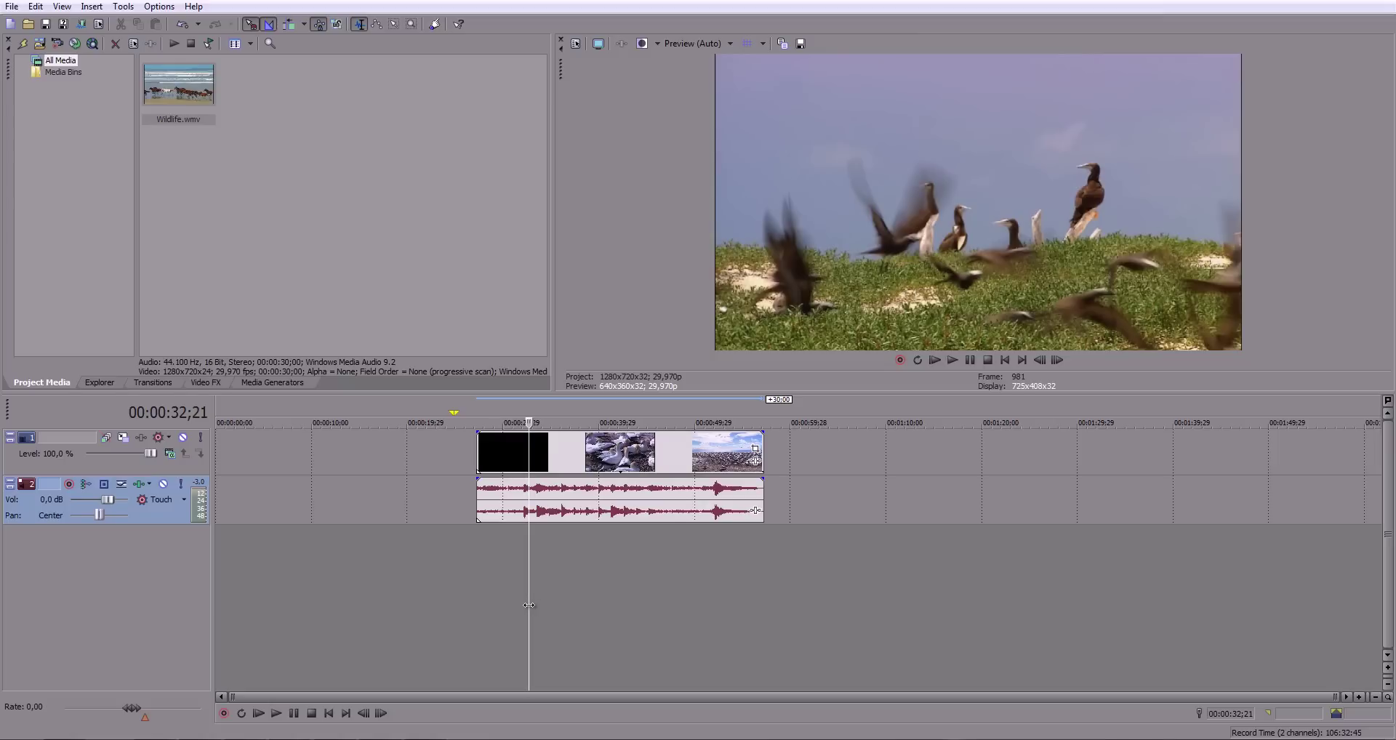
pyautogui.press('space')
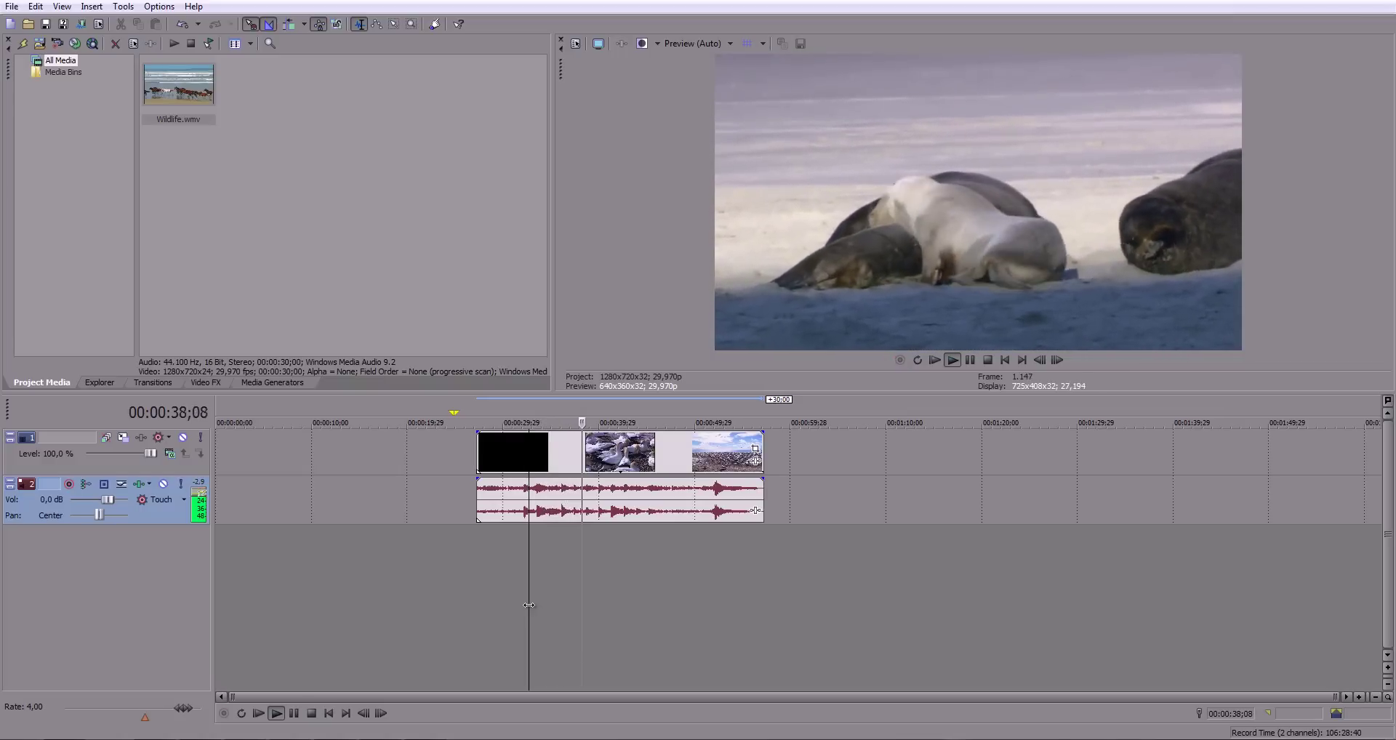
pyautogui.press('l')
pyautogui.press('l')
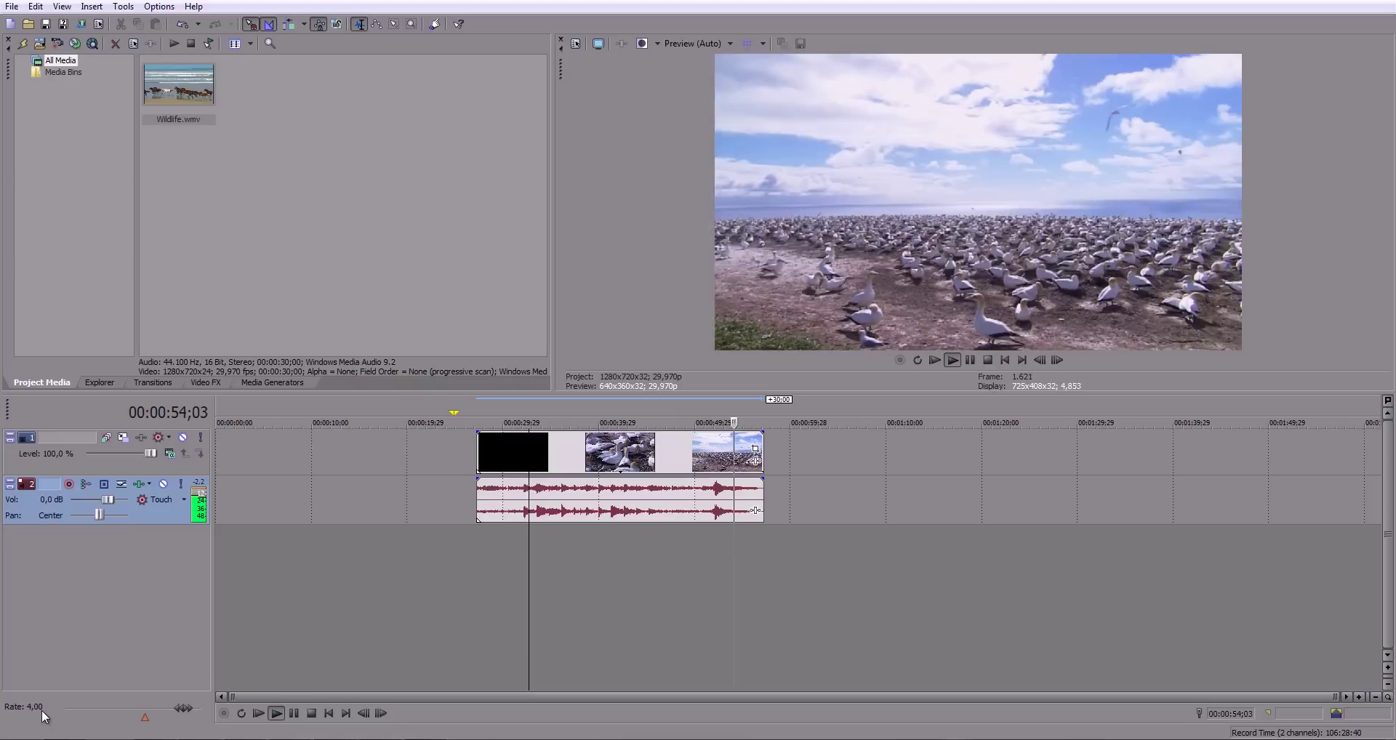
pyautogui.press('k')
pyautogui.click(544, 591)
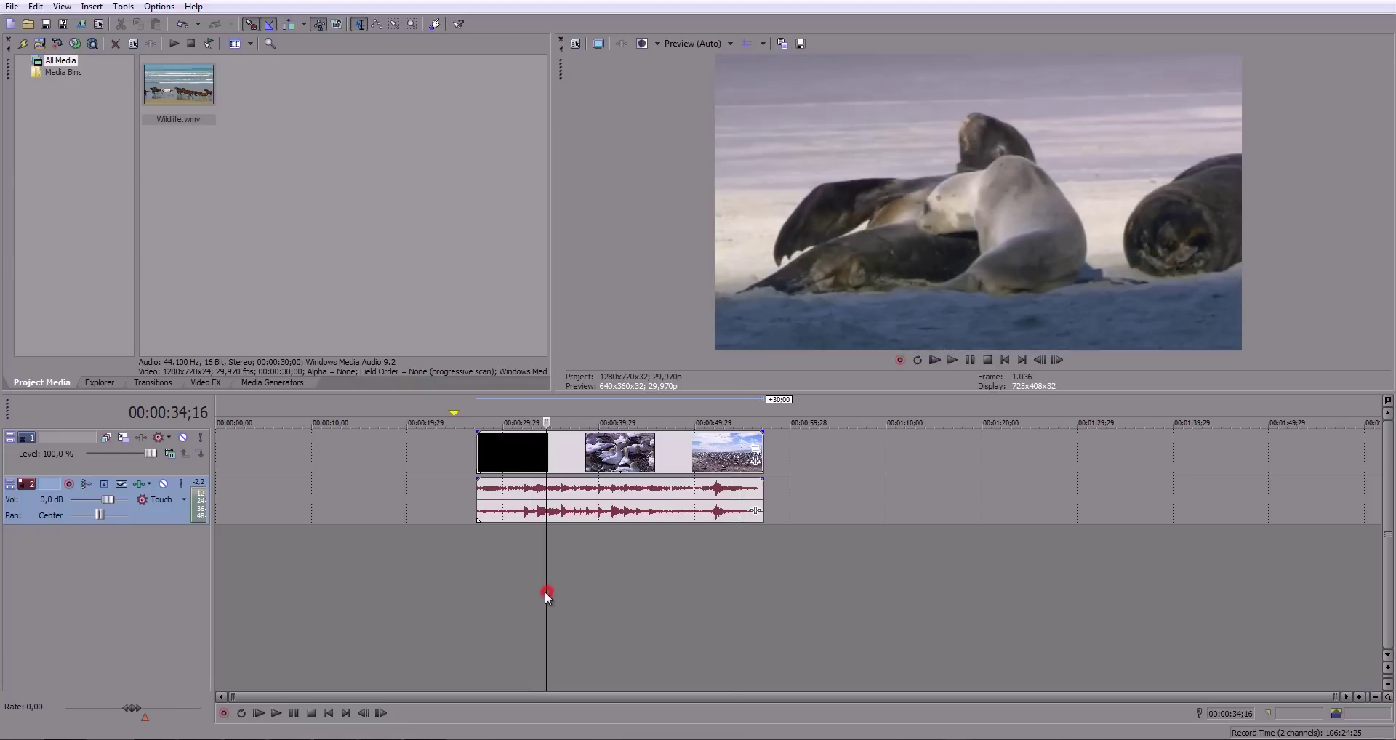
pyautogui.press('l')
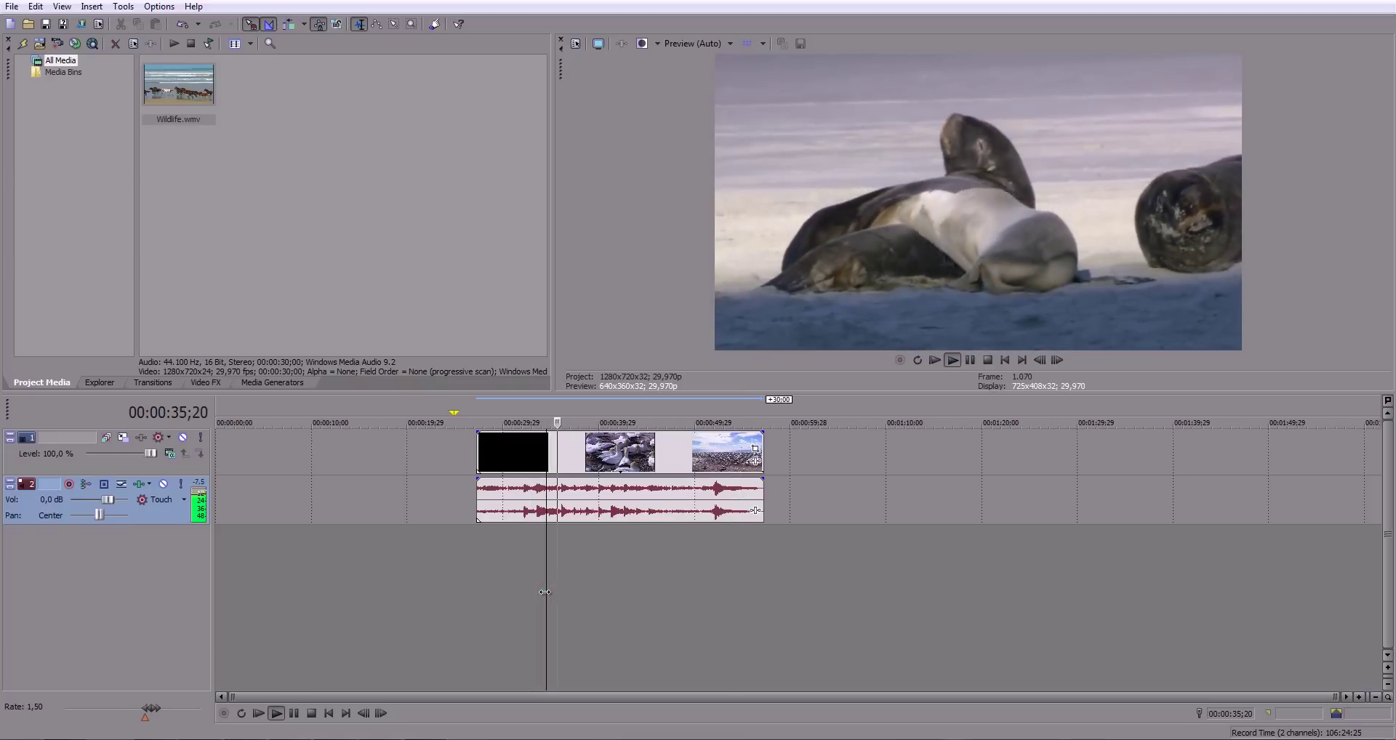
pyautogui.press('l')
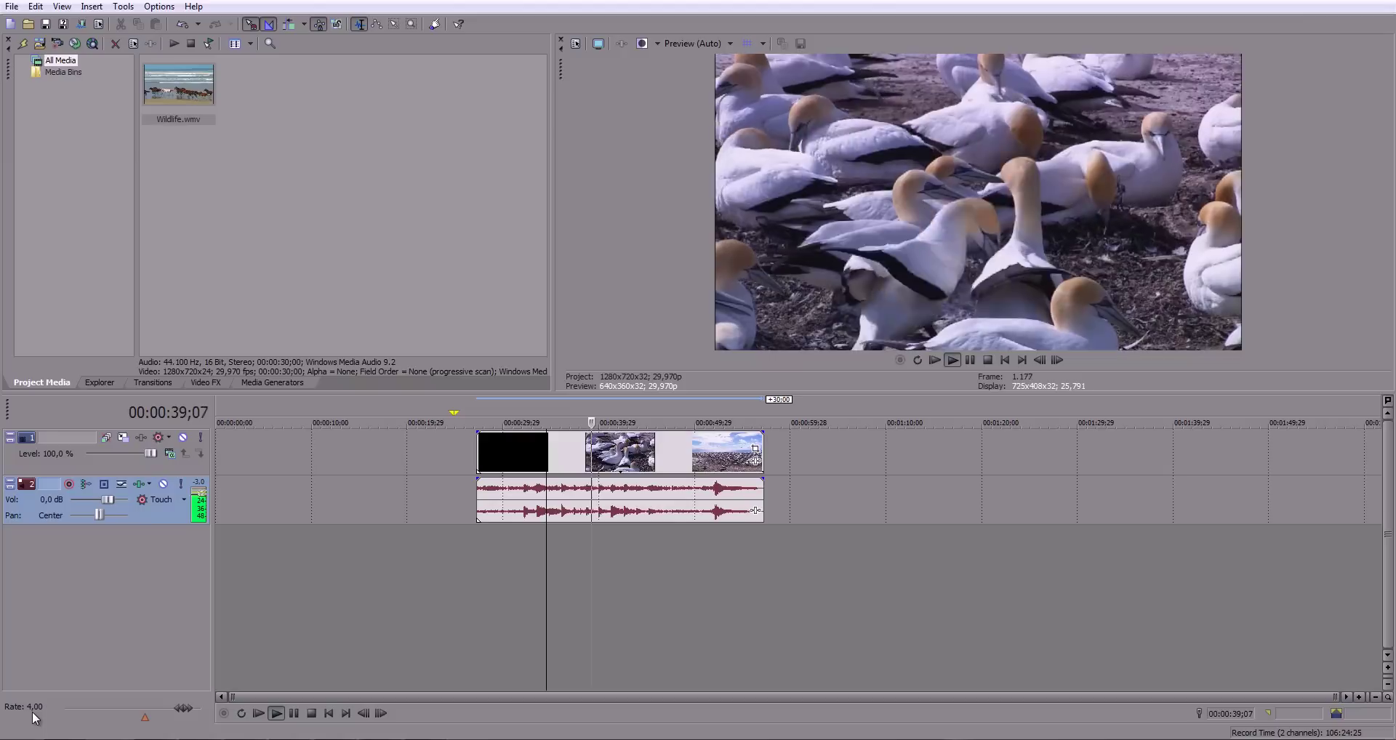
pyautogui.press('l')
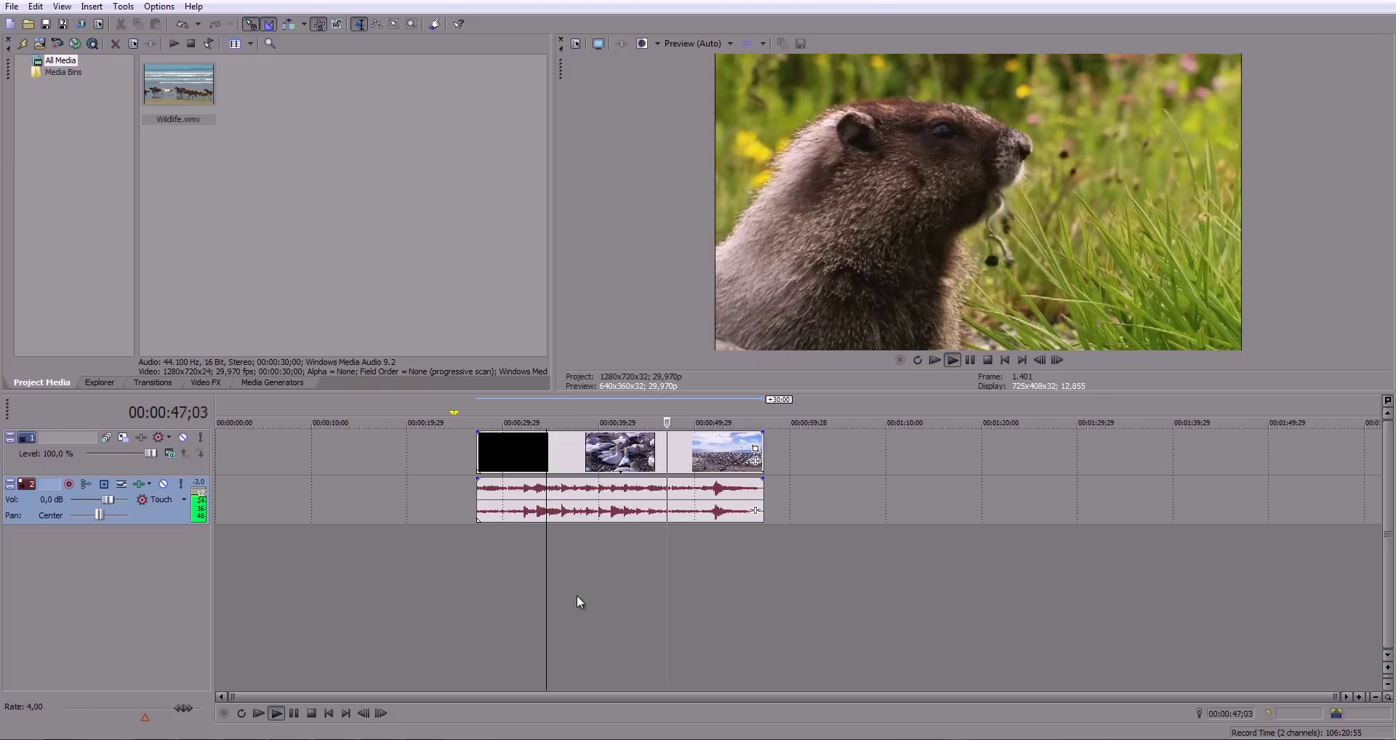
pyautogui.click(576, 583)
pyautogui.click(560, 586)
pyautogui.press('k')
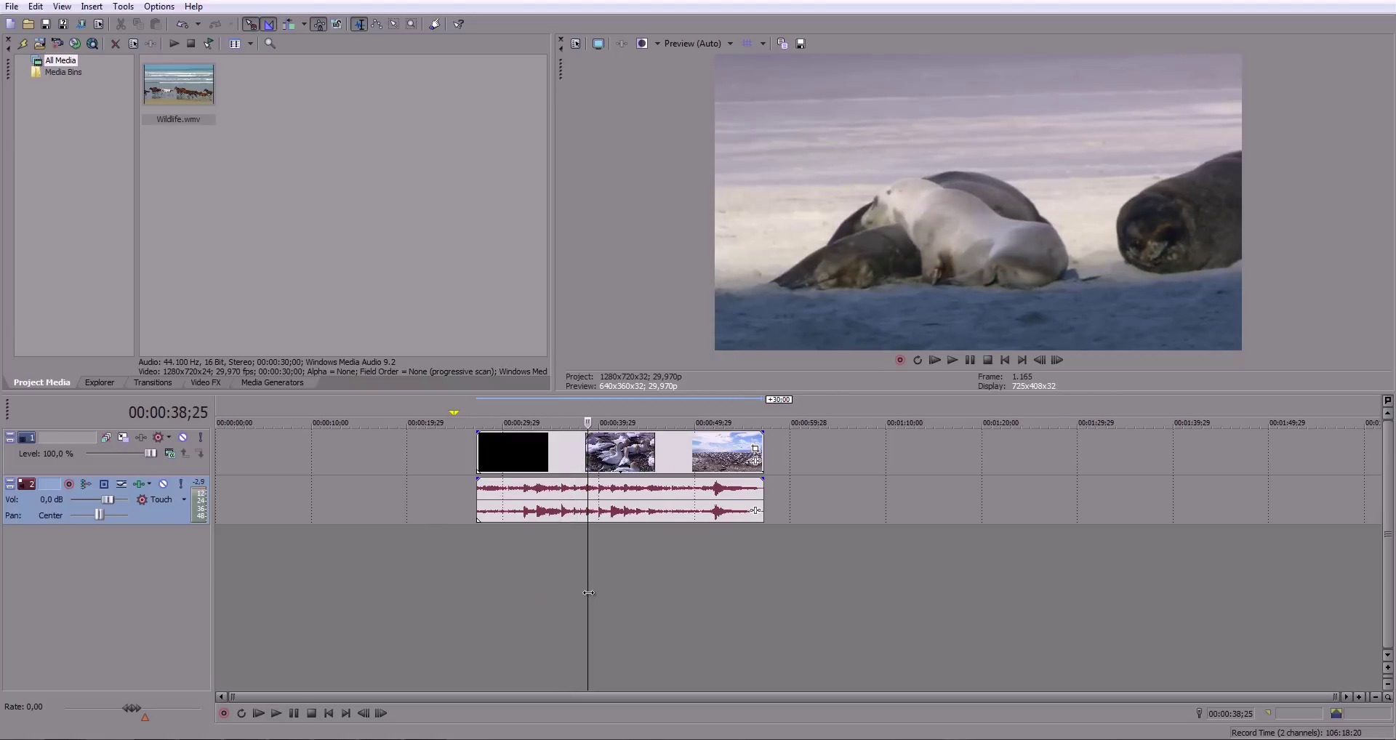
pyautogui.press('j')
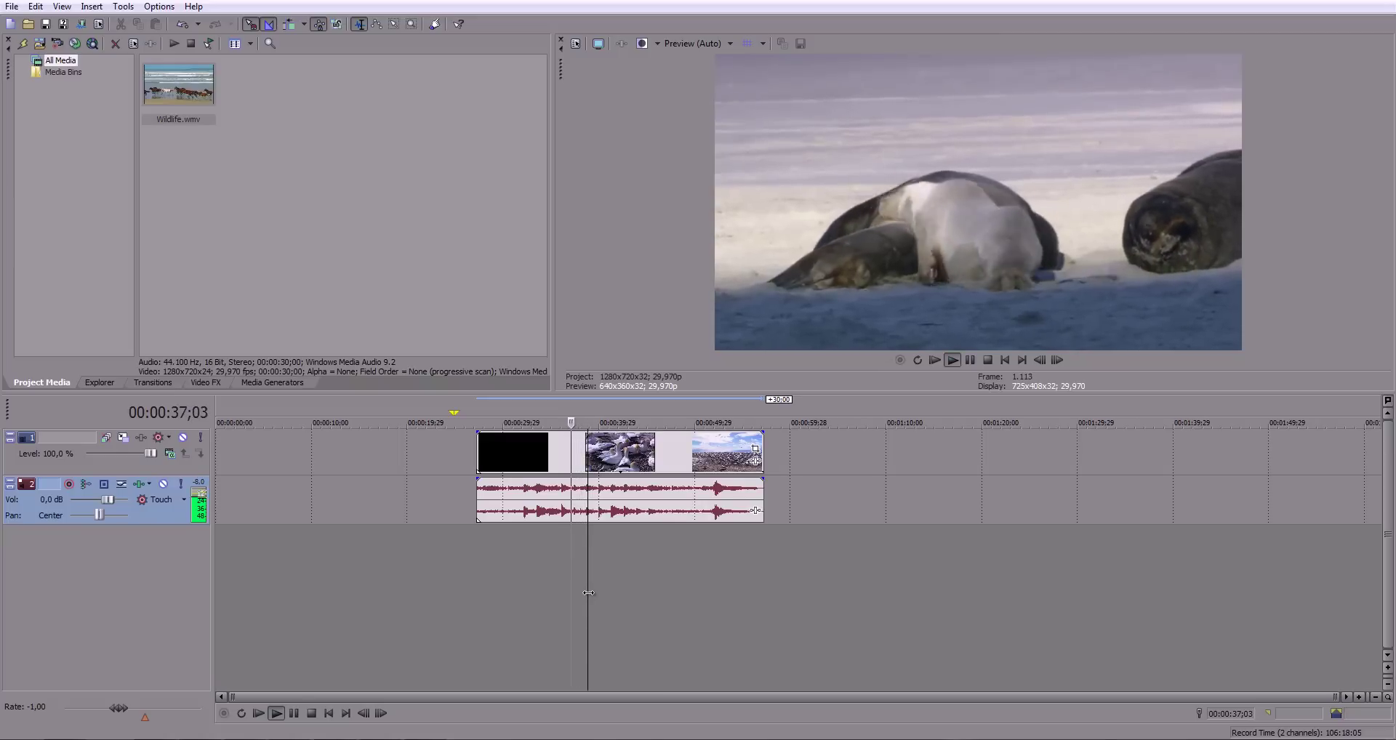
pyautogui.press('j')
pyautogui.press('k')
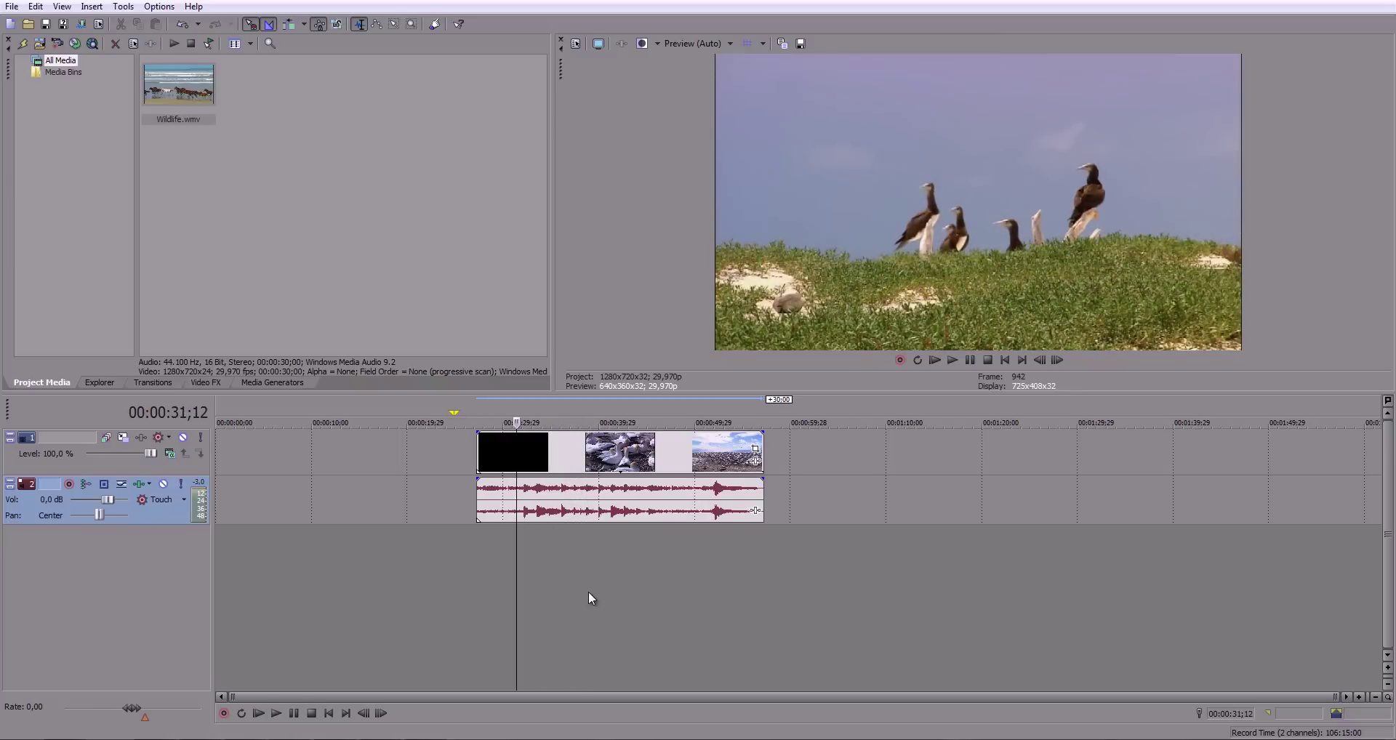
pyautogui.click(552, 591)
pyautogui.click(502, 570)
pyautogui.click(568, 560)
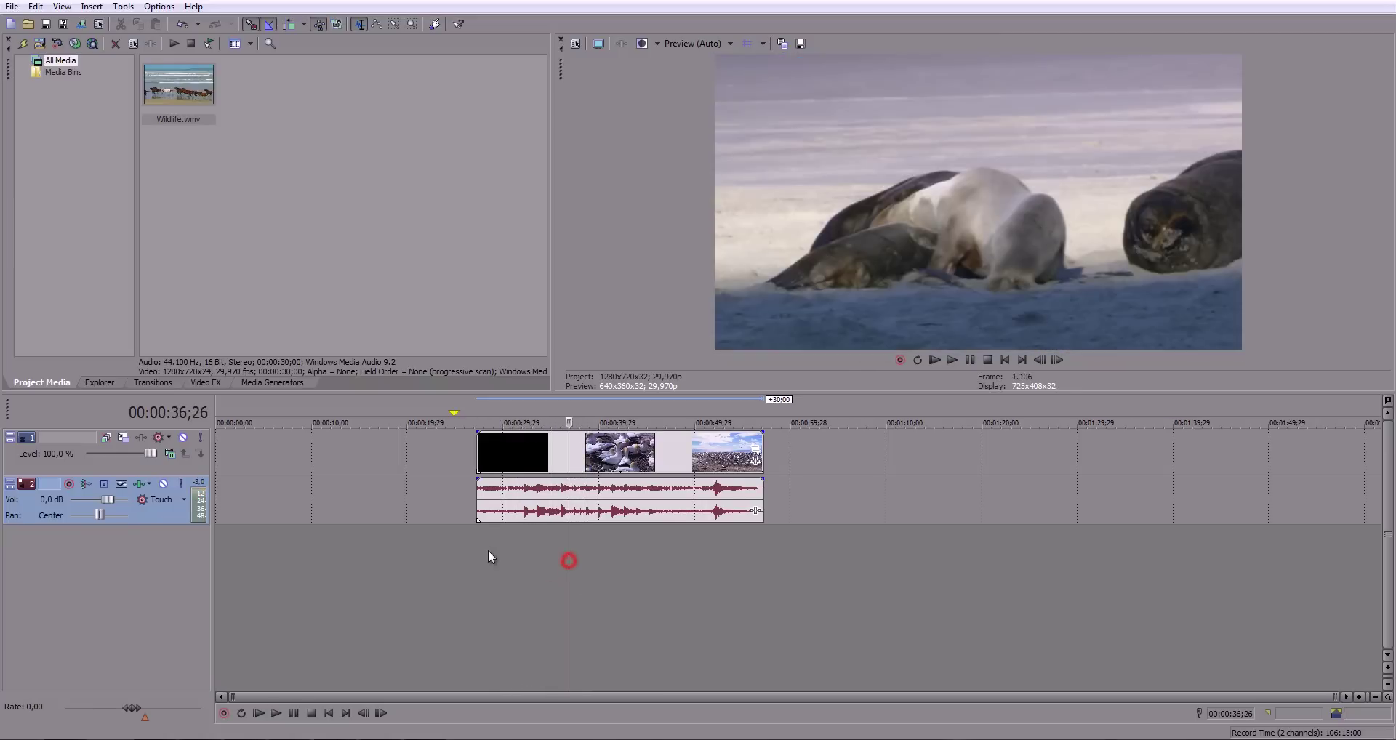
pyautogui.click(487, 550)
pyautogui.click(554, 565)
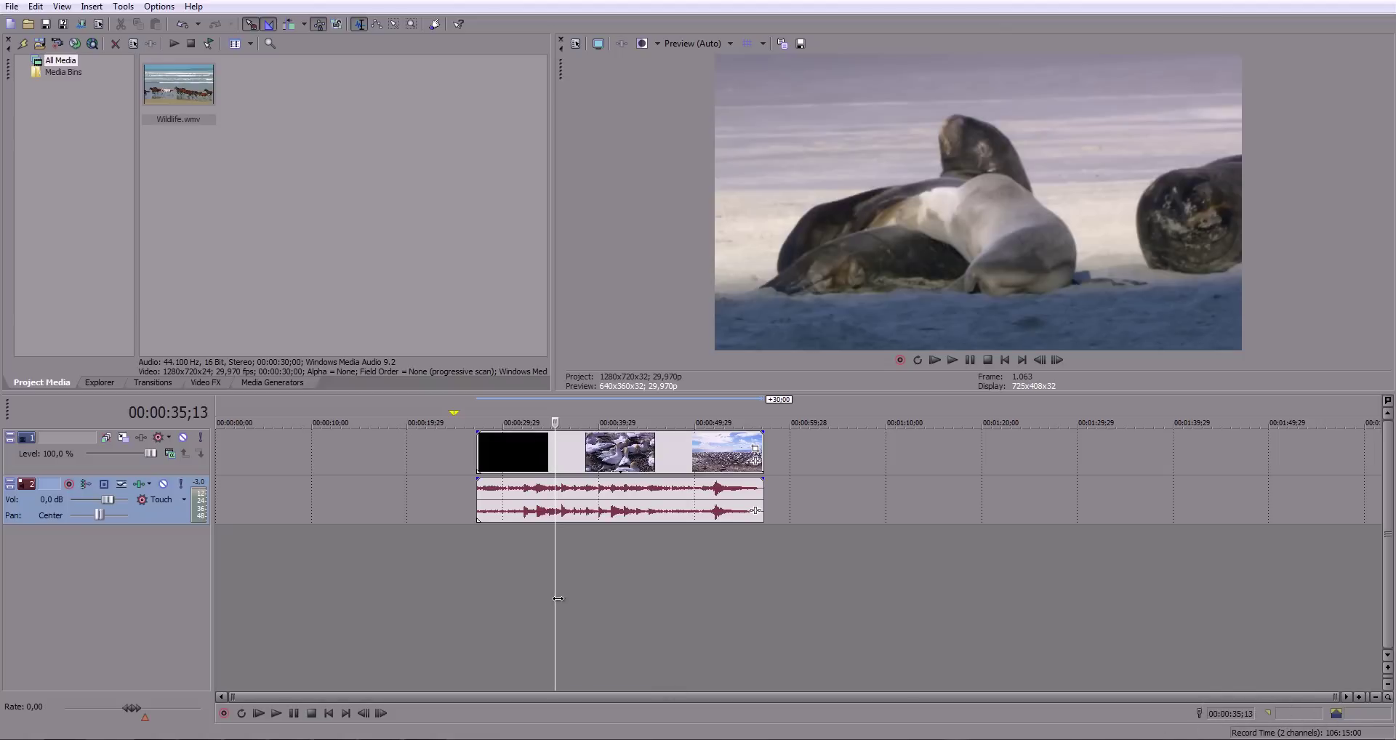
# Step: Scrub the play position across the birds and gannet footage between about 31 and 35 seconds
pyautogui.click(610, 587)
pyautogui.click(549, 580)
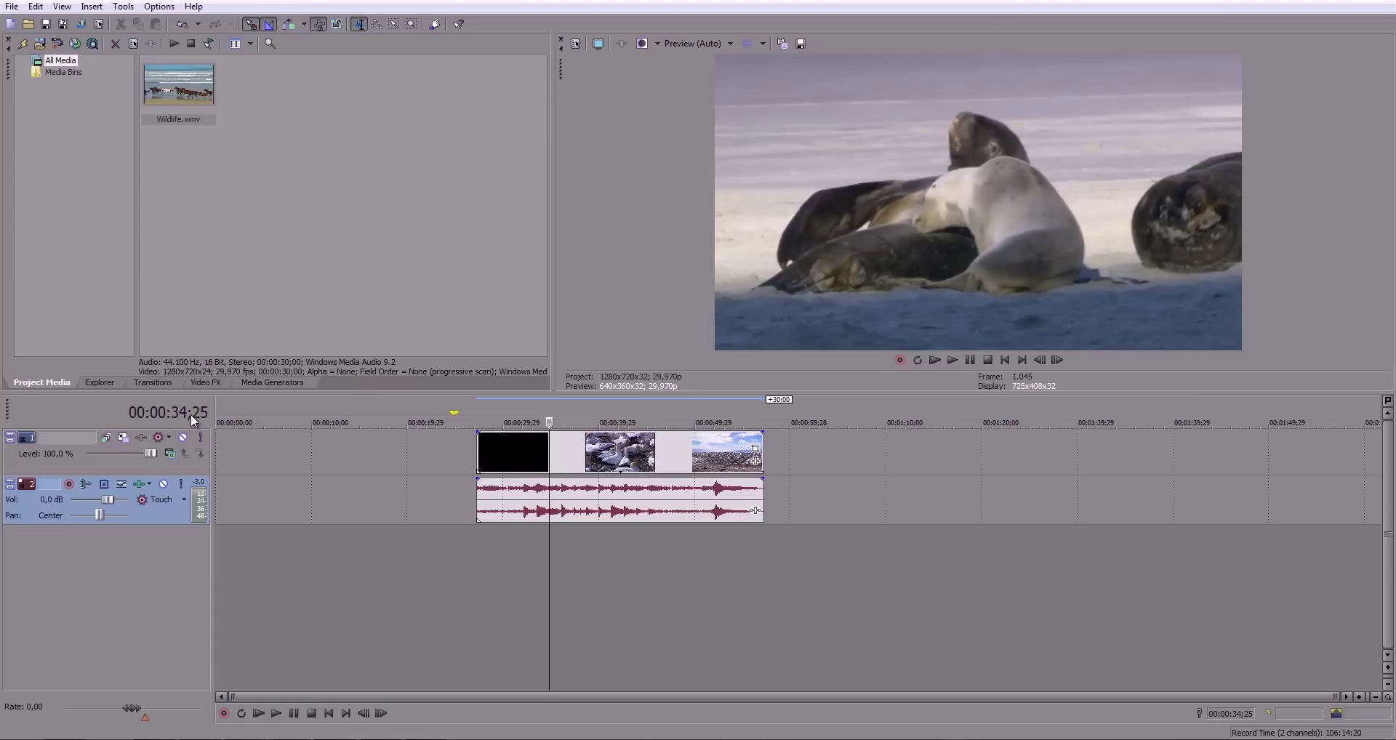
pyautogui.click(500, 599)
pyautogui.click(624, 601)
pyautogui.click(517, 581)
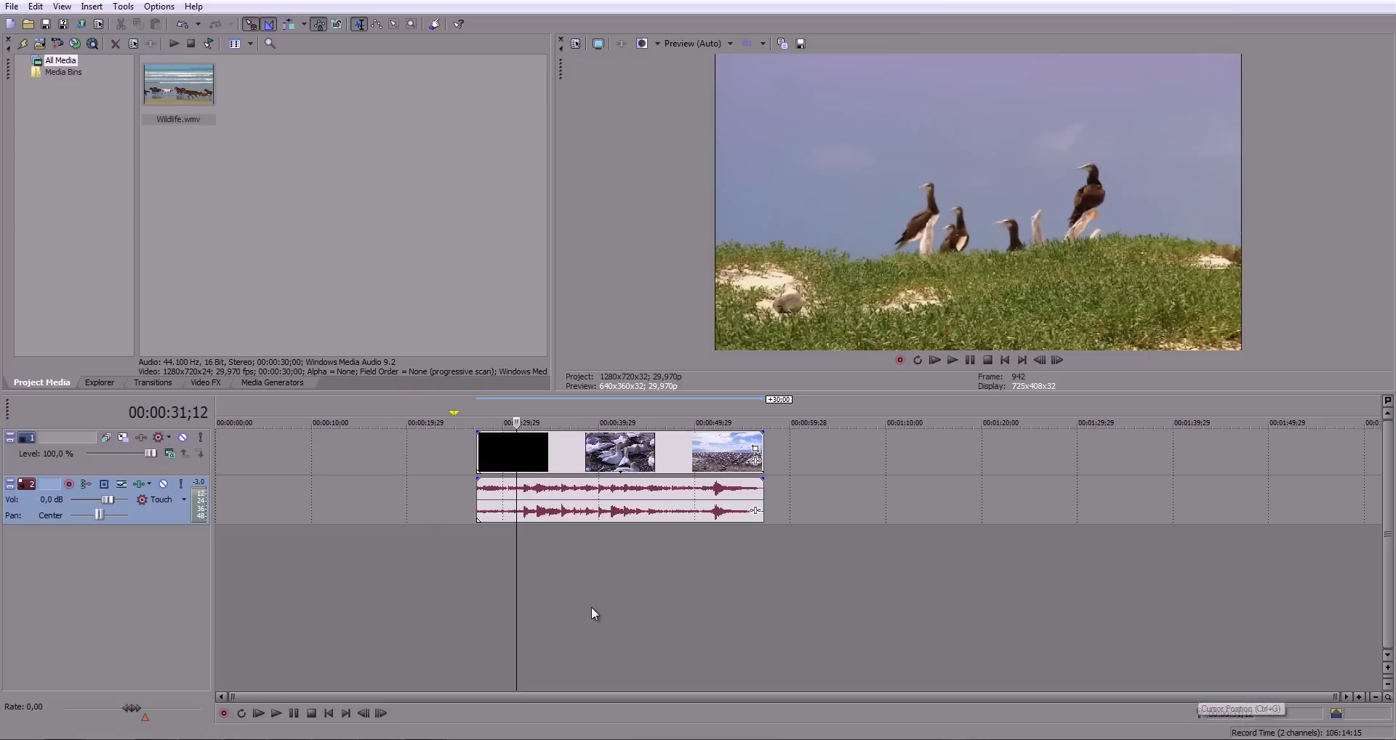
pyautogui.click(635, 605)
pyautogui.click(529, 583)
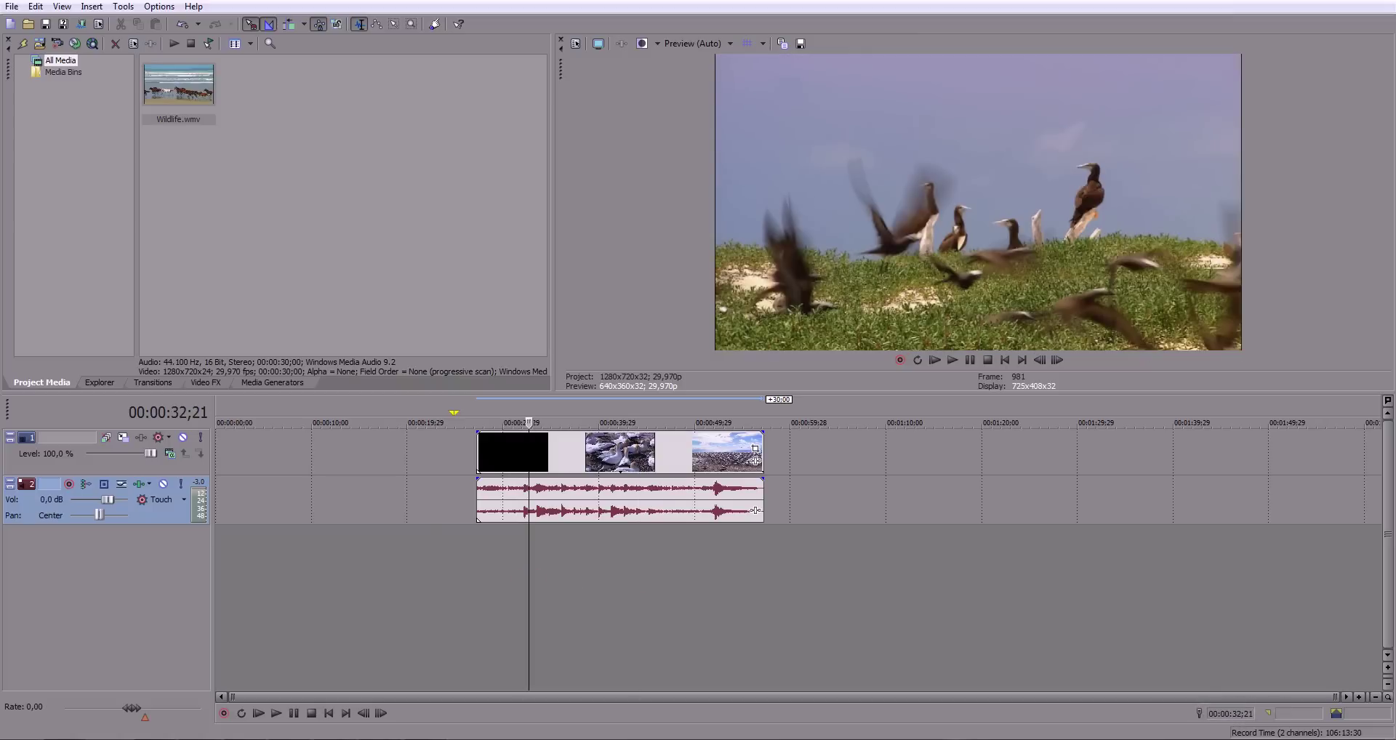
# Step: Enter 00:00:39;29 as the cursor position, then zoom in to check and back out
pyautogui.doubleClick(1236, 713)
pyautogui.press('Return')
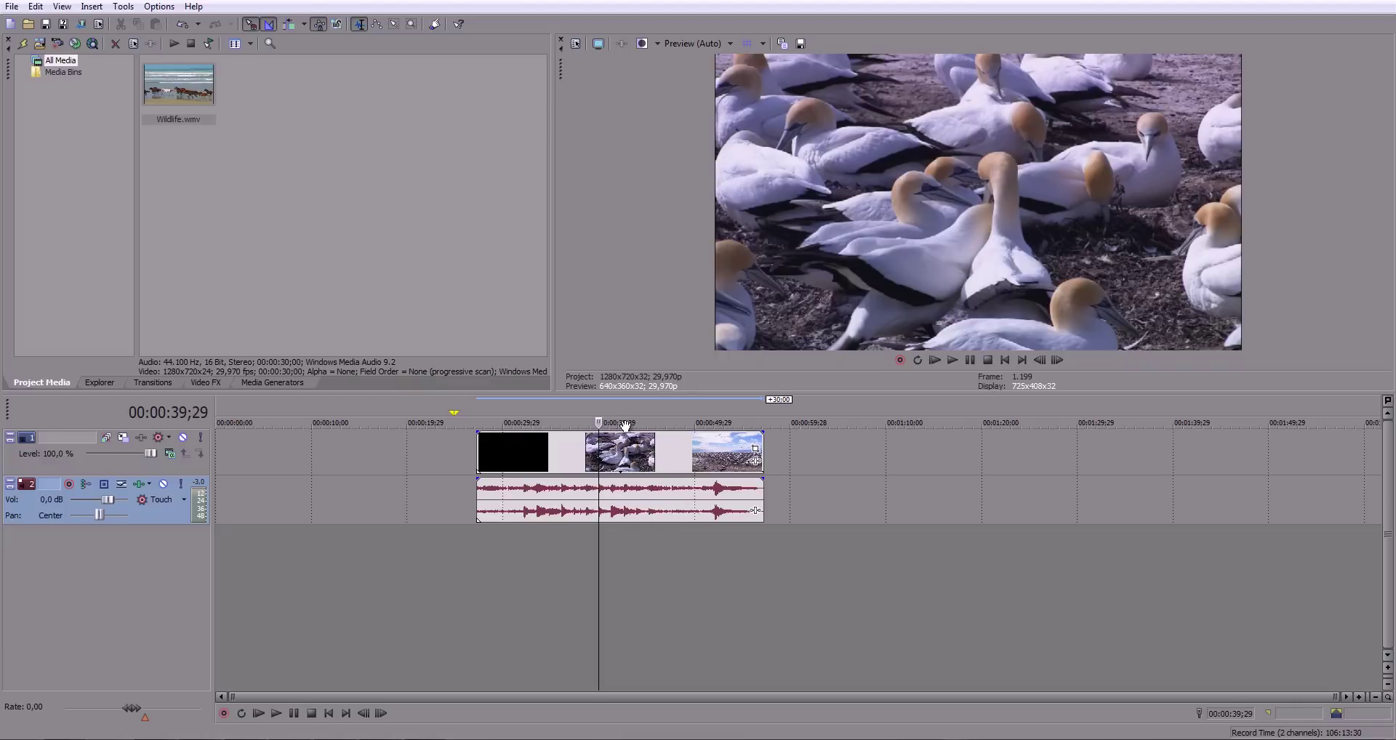
pyautogui.scroll(3, 648, 630)
pyautogui.scroll(3, 648, 630)
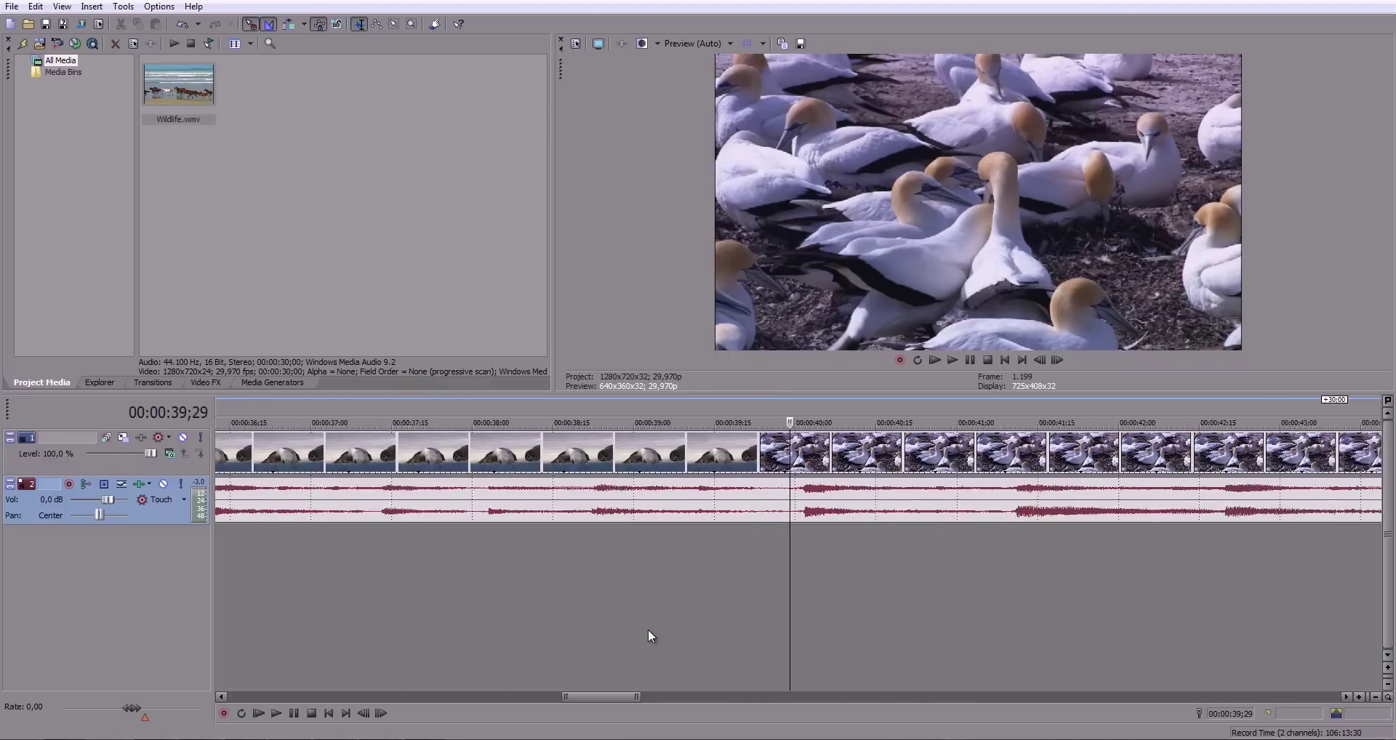
pyautogui.scroll(3, 648, 629)
pyautogui.scroll(3, 648, 630)
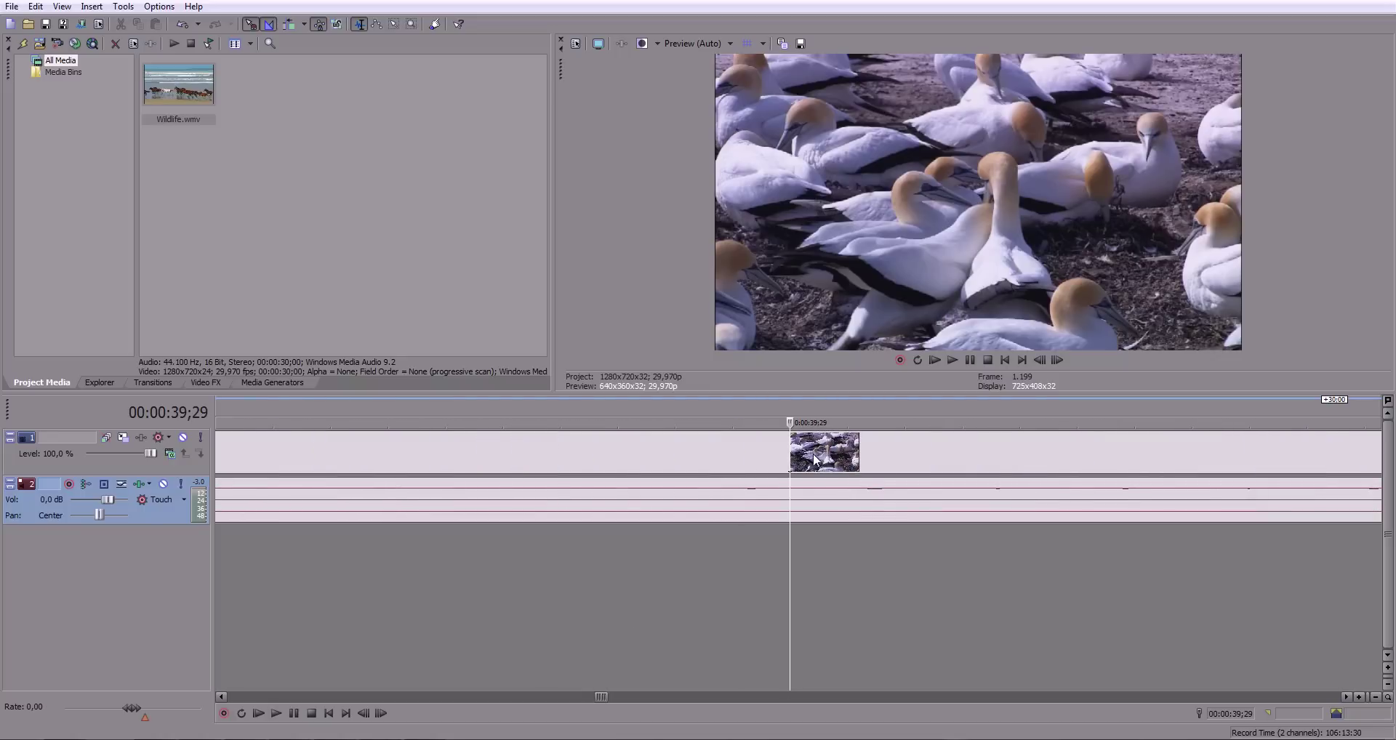
pyautogui.scroll(-10, 807, 531)
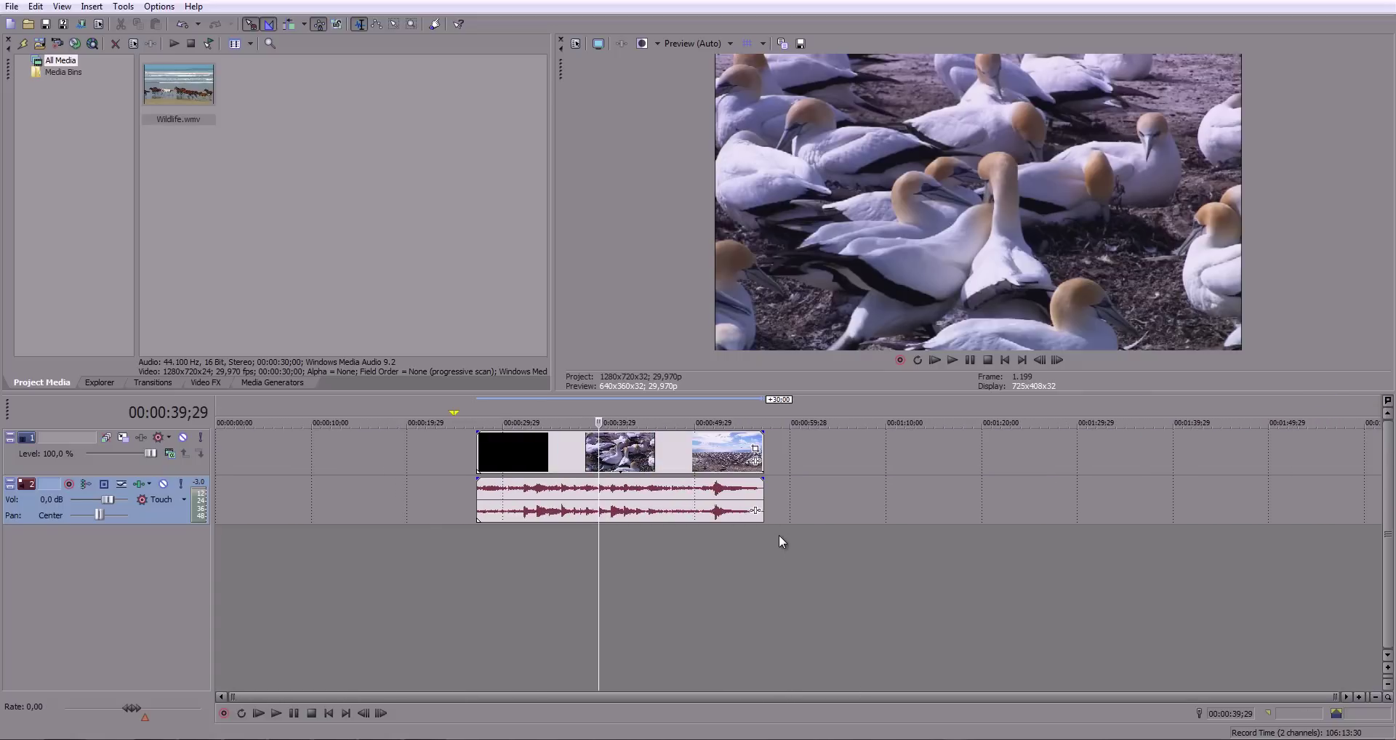
pyautogui.moveTo(509, 576); pyautogui.dragTo(627, 590)
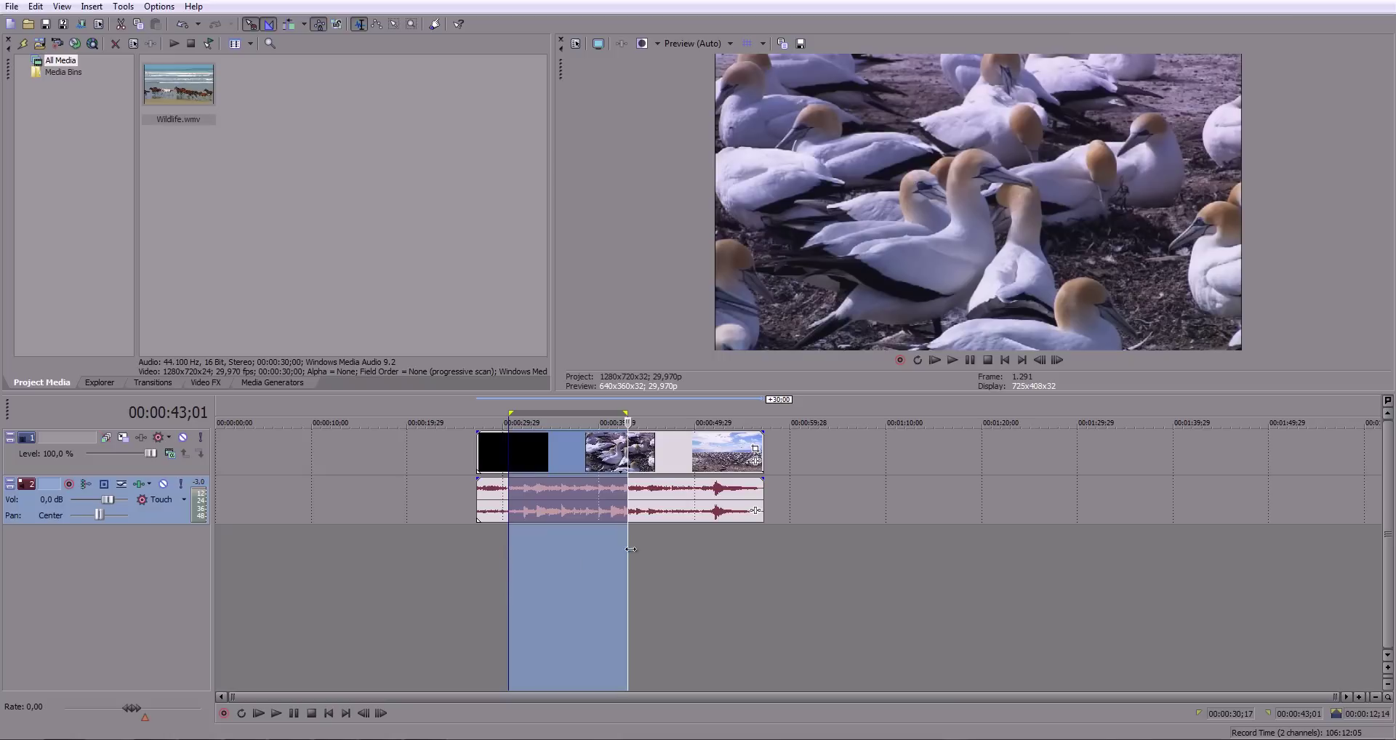
pyautogui.click(549, 588)
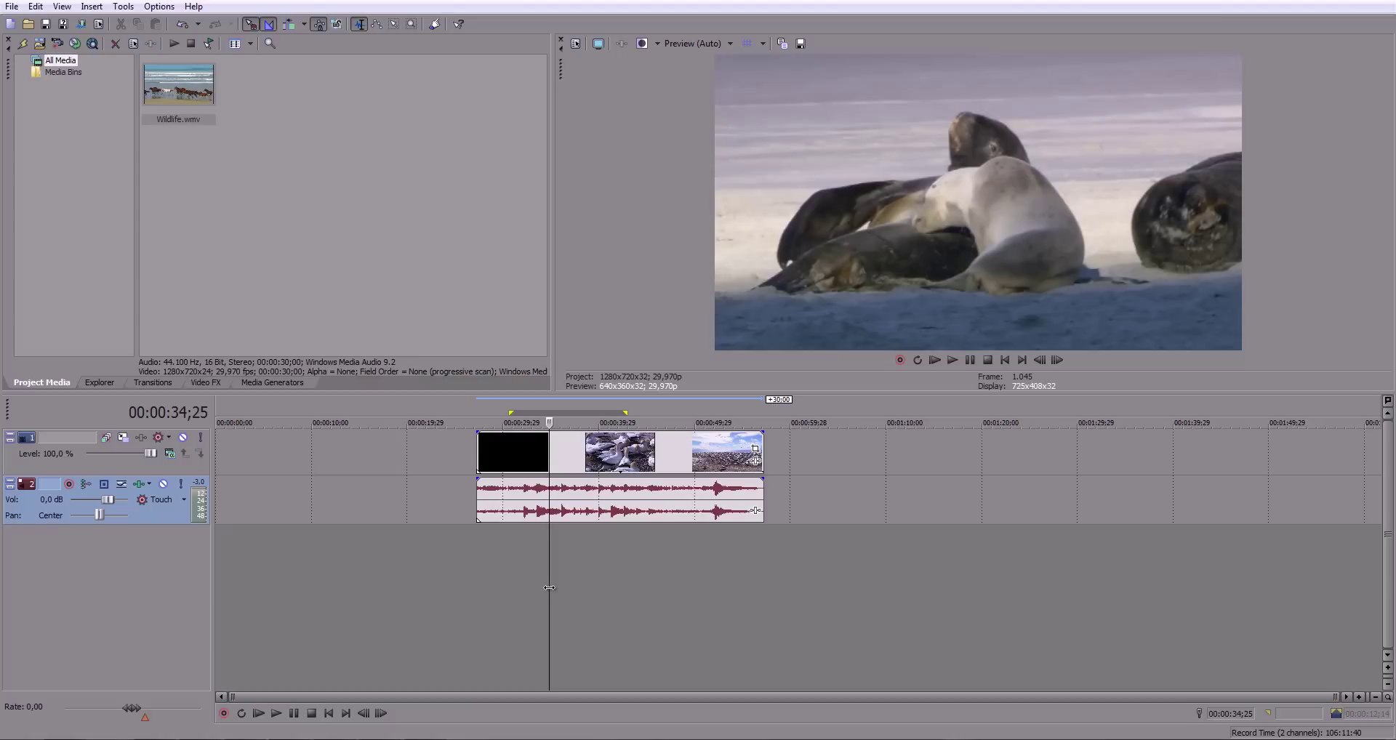
pyautogui.doubleClick(595, 583)
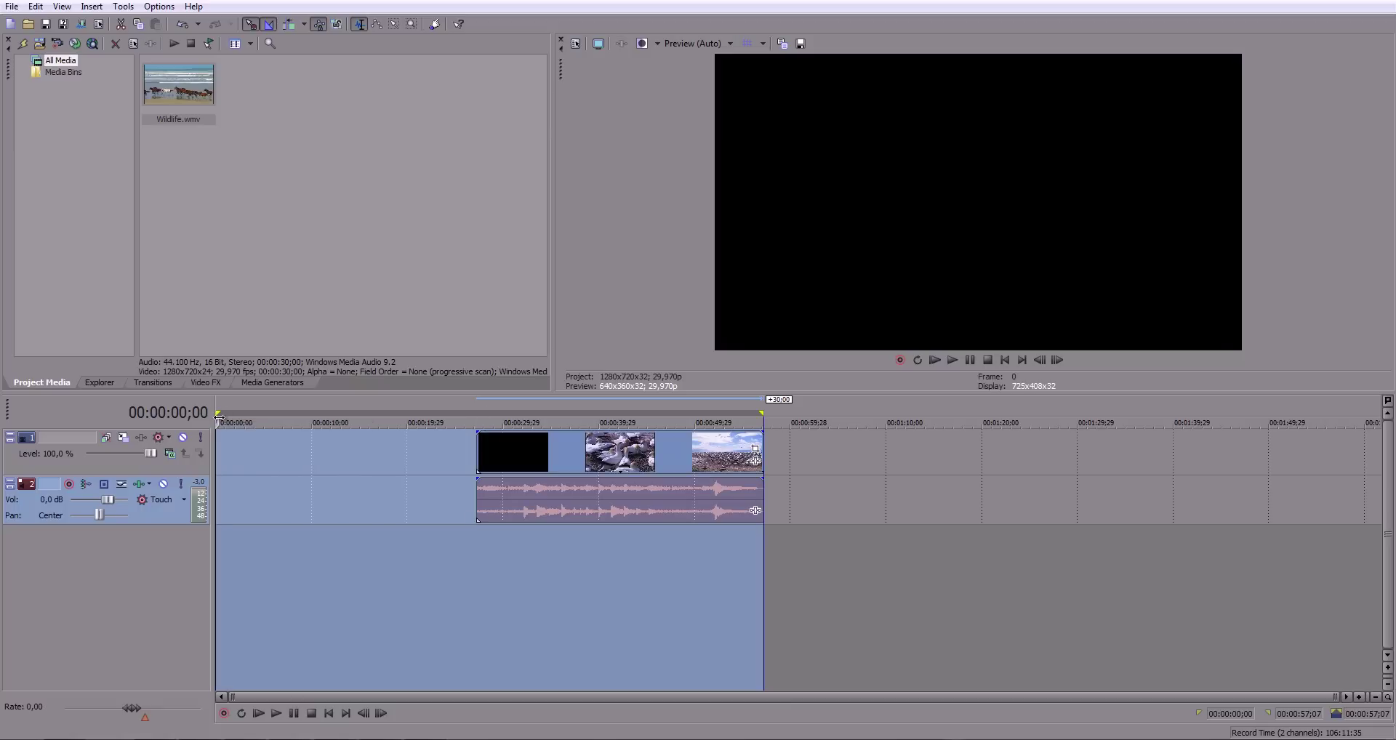
pyautogui.moveTo(219, 417)
pyautogui.mouseDown()
pyautogui.moveTo(483, 445)
pyautogui.moveTo(475, 413)
pyautogui.mouseUp()
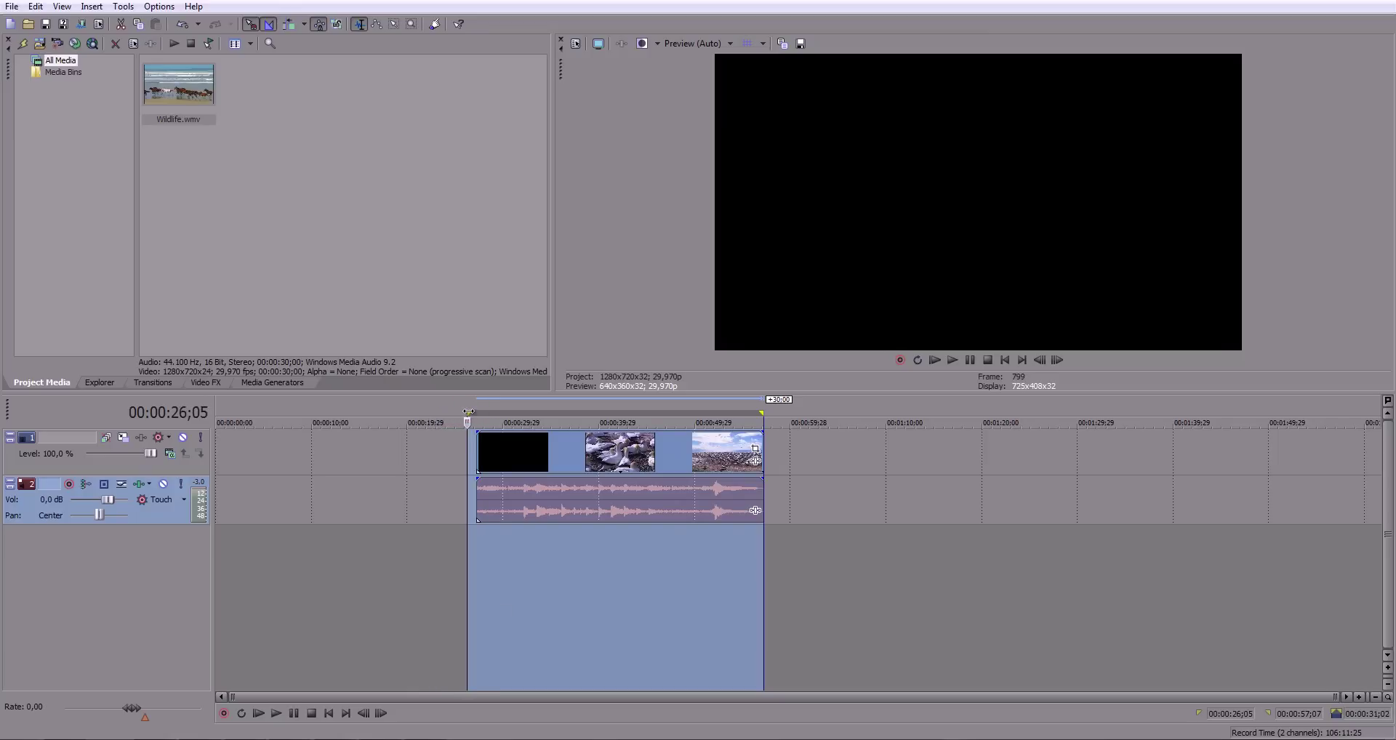
pyautogui.click(399, 662)
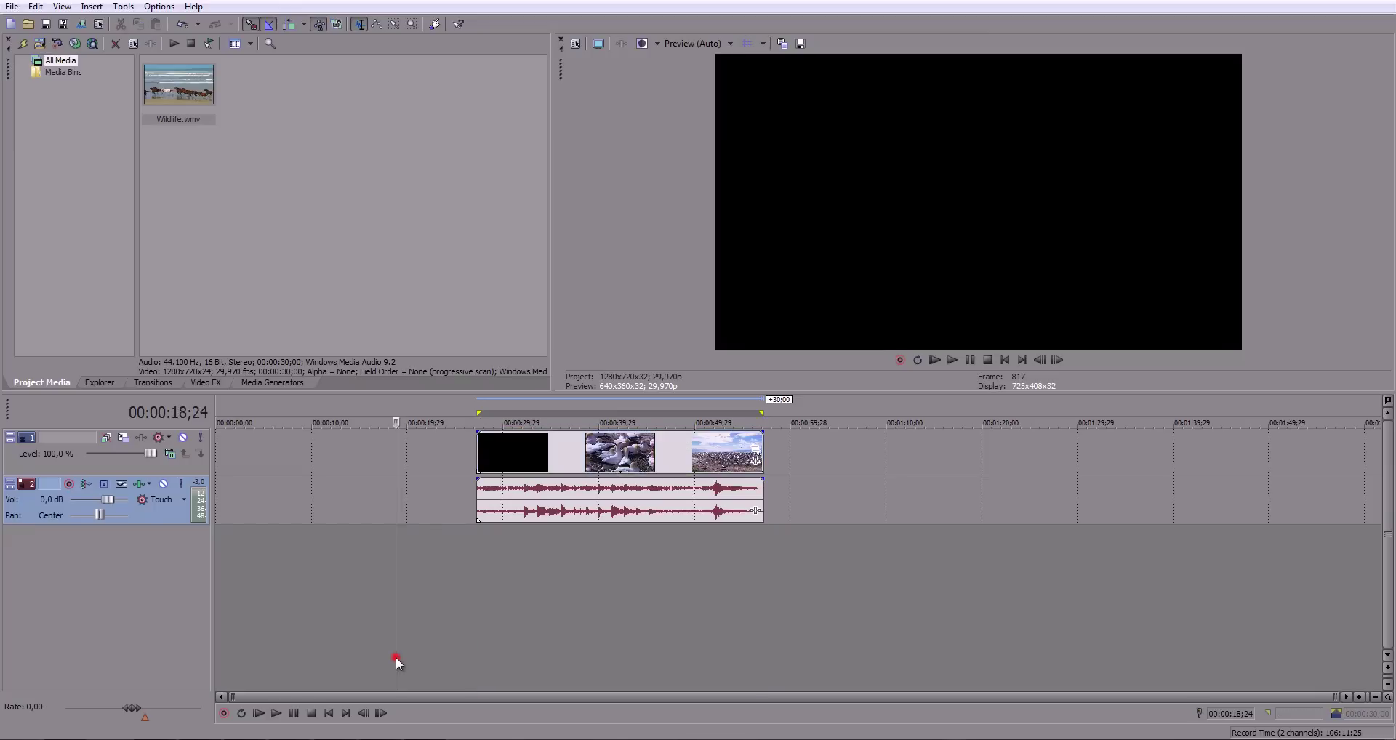
pyautogui.click(557, 650)
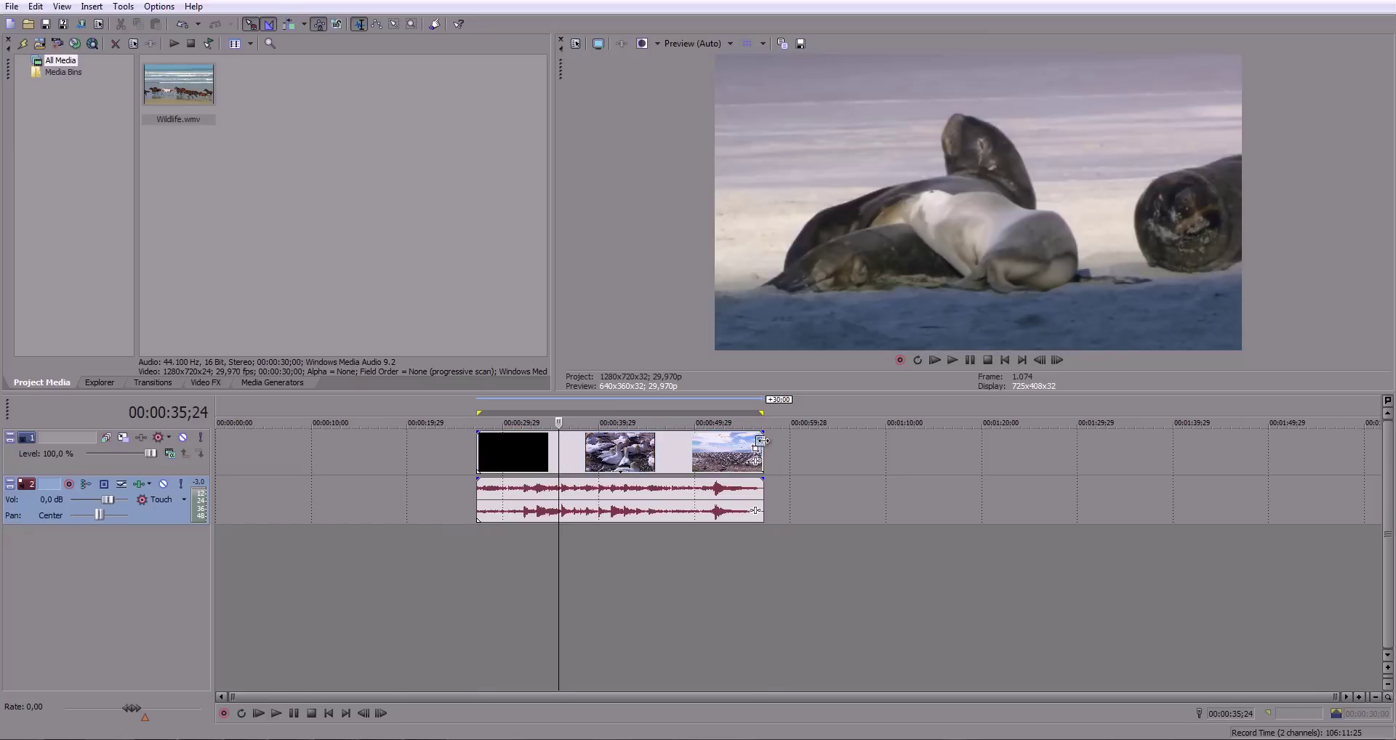
# Step: Lengthen the event's end and pull it back, then drag its start earlier toward 20 seconds
pyautogui.moveTo(760, 439); pyautogui.dragTo(883, 438)
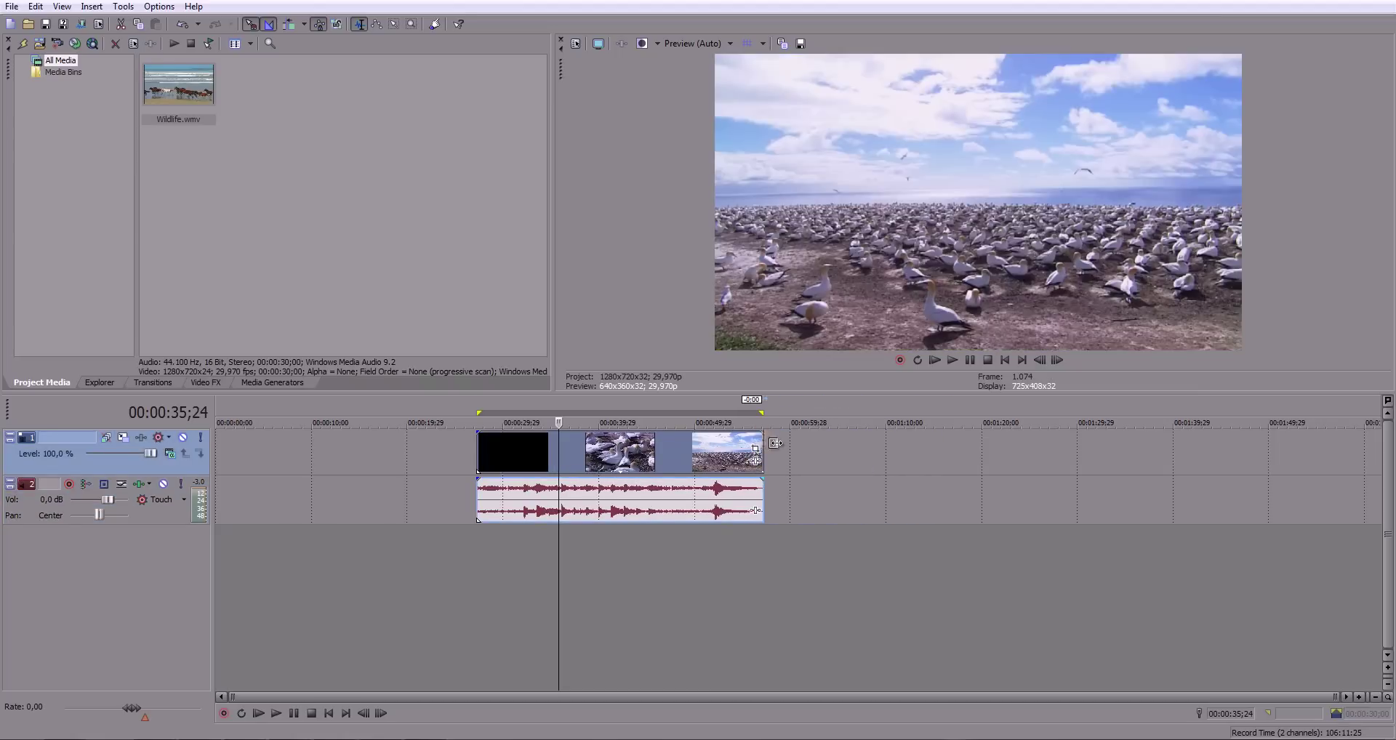
pyautogui.moveTo(884, 437); pyautogui.dragTo(750, 469)
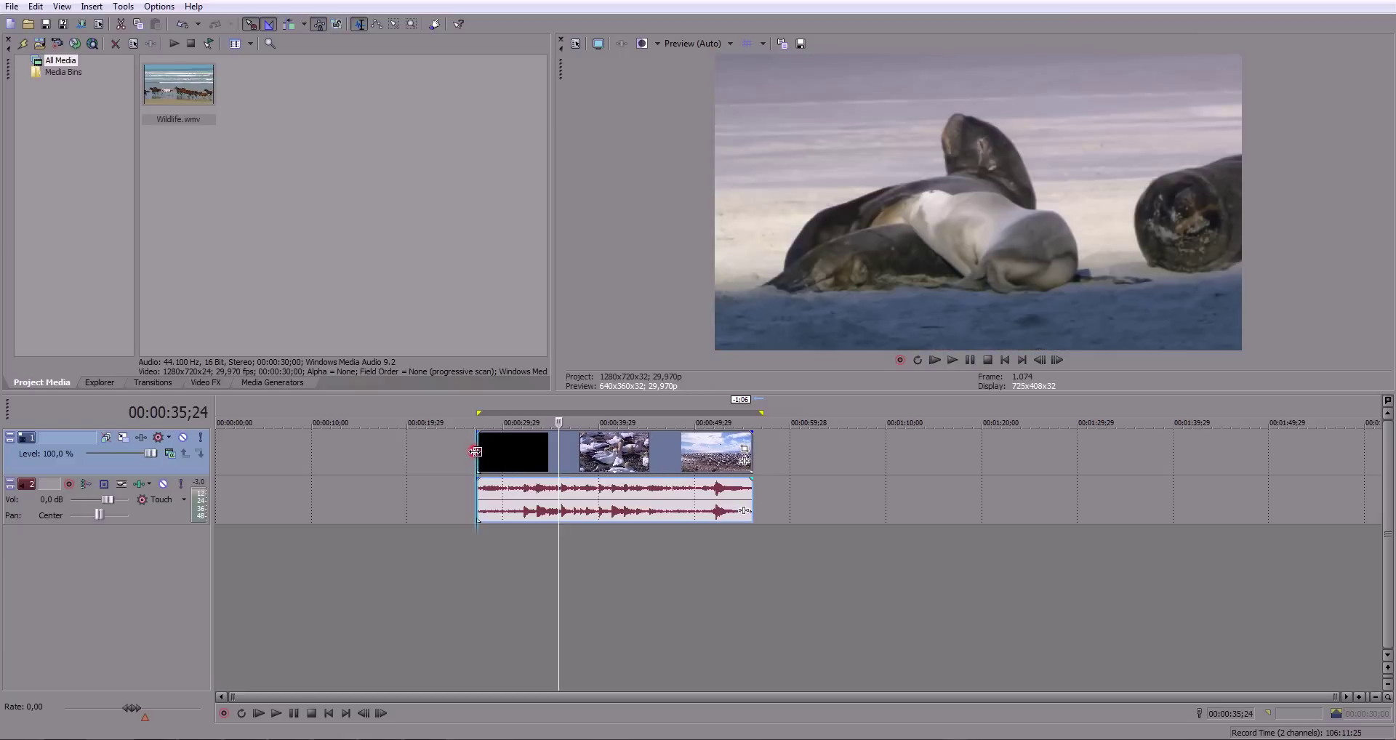
pyautogui.moveTo(475, 451); pyautogui.dragTo(414, 454)
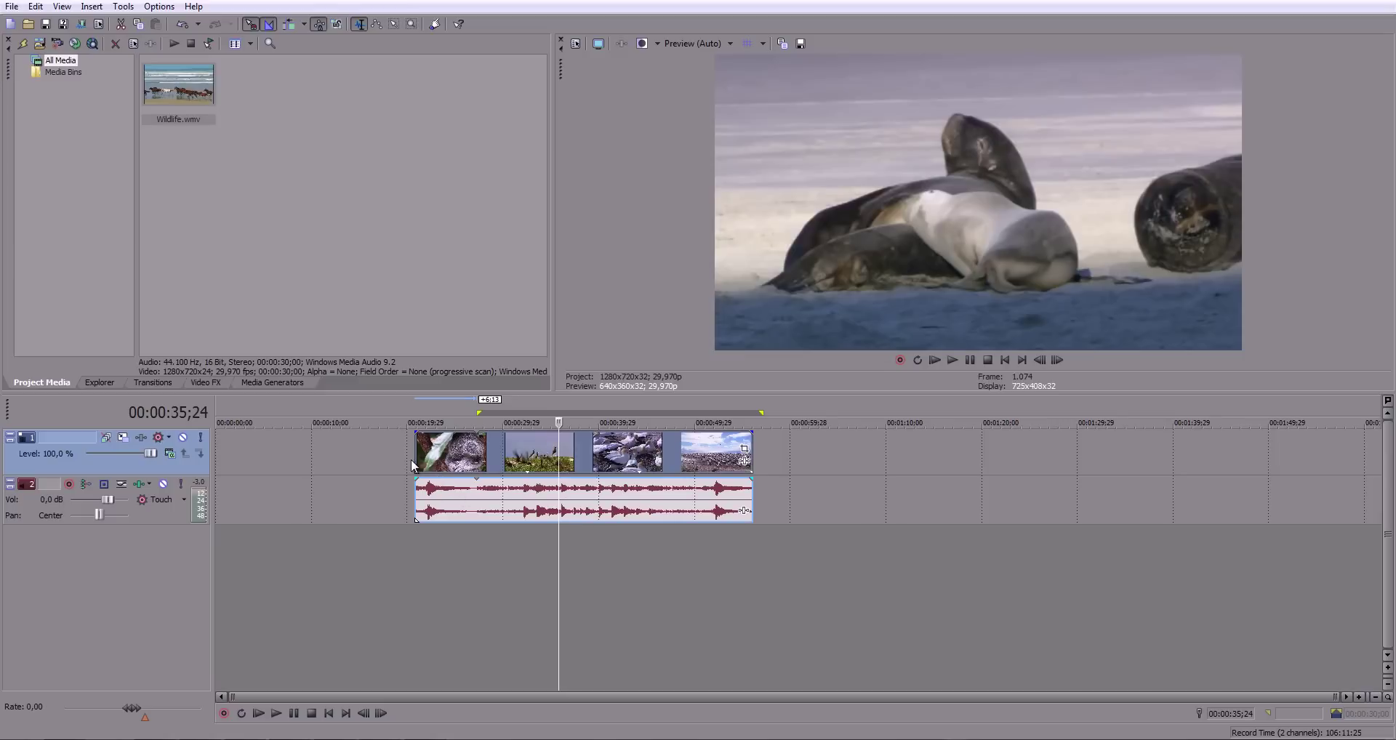
# Step: From 27;23, play the timeline backwards with J at increasing speed
pyautogui.click(481, 458)
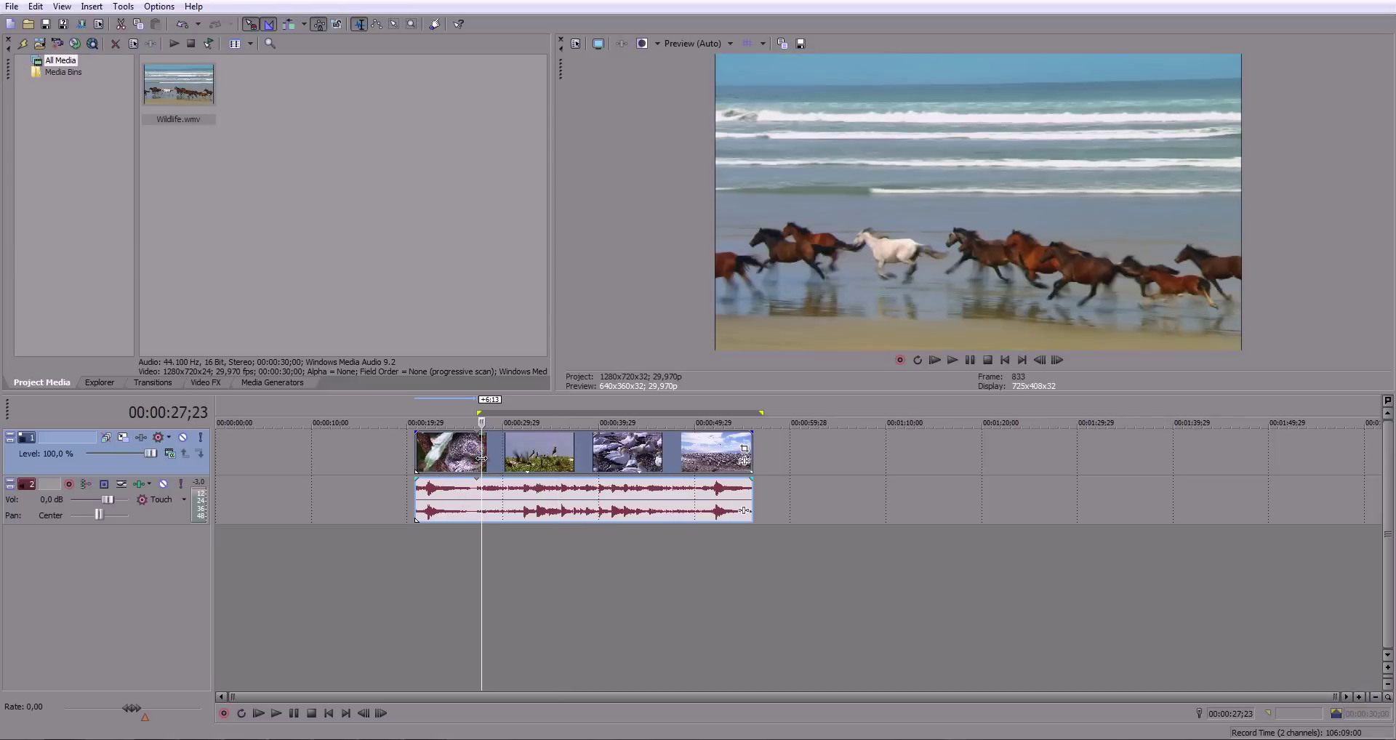
pyautogui.press('j')
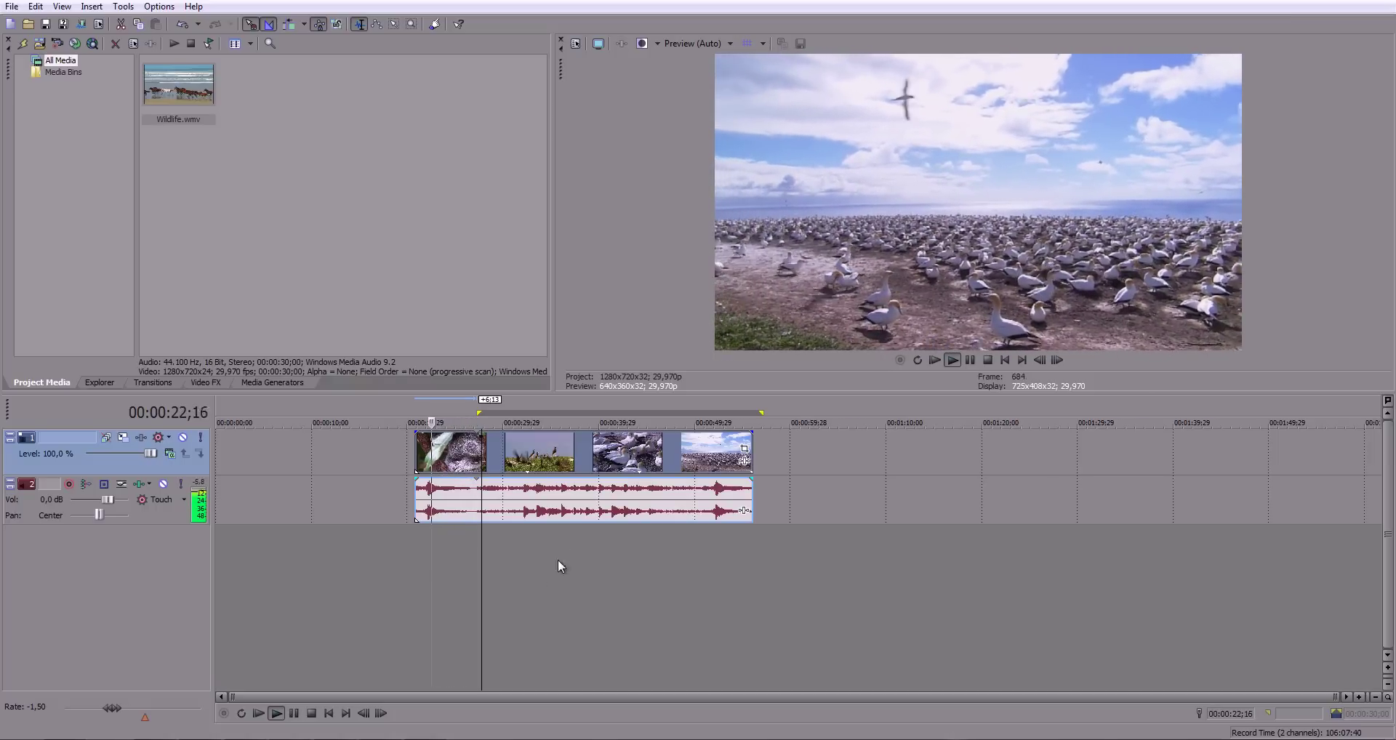
pyautogui.press('j')
pyautogui.click(422, 615)
# Step: Stop playback, lengthen the event's end to loop further, and preview from about 56 seconds
pyautogui.click(421, 586)
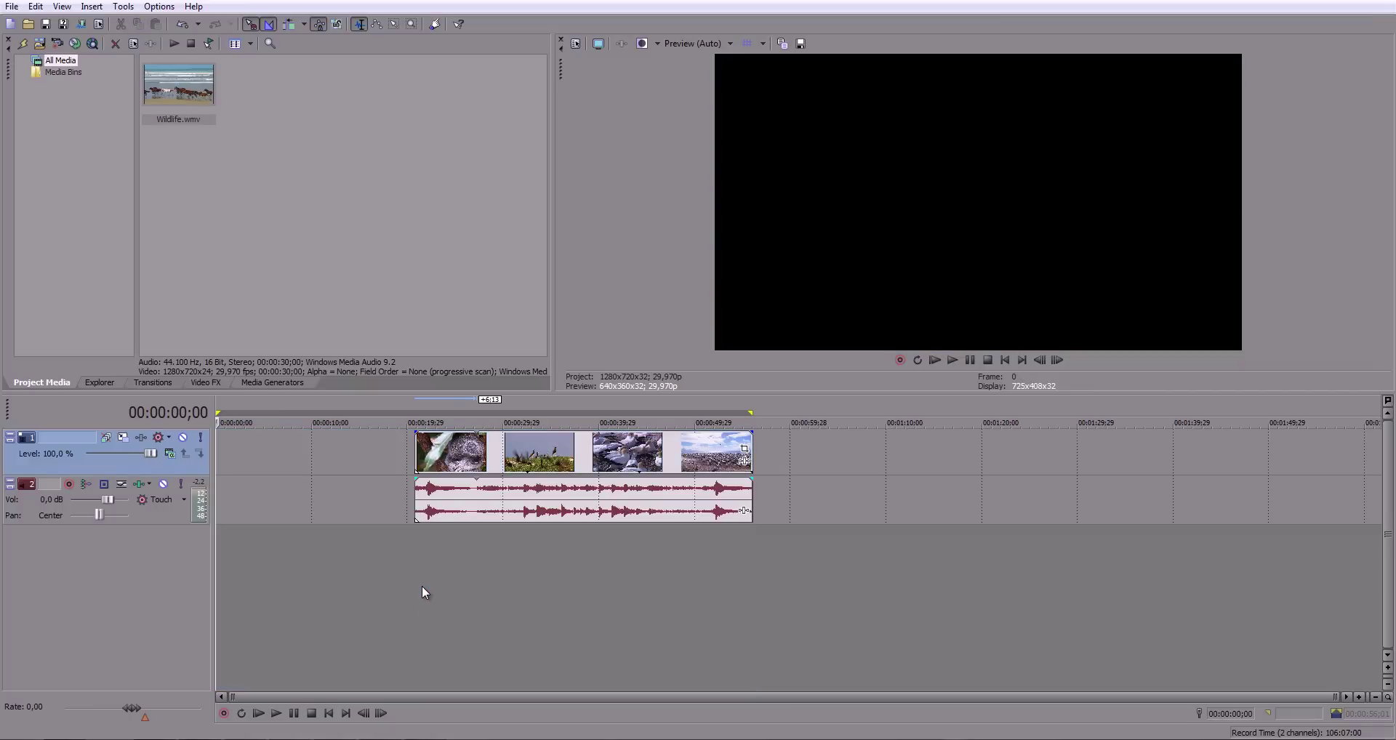
pyautogui.moveTo(754, 438); pyautogui.dragTo(964, 438)
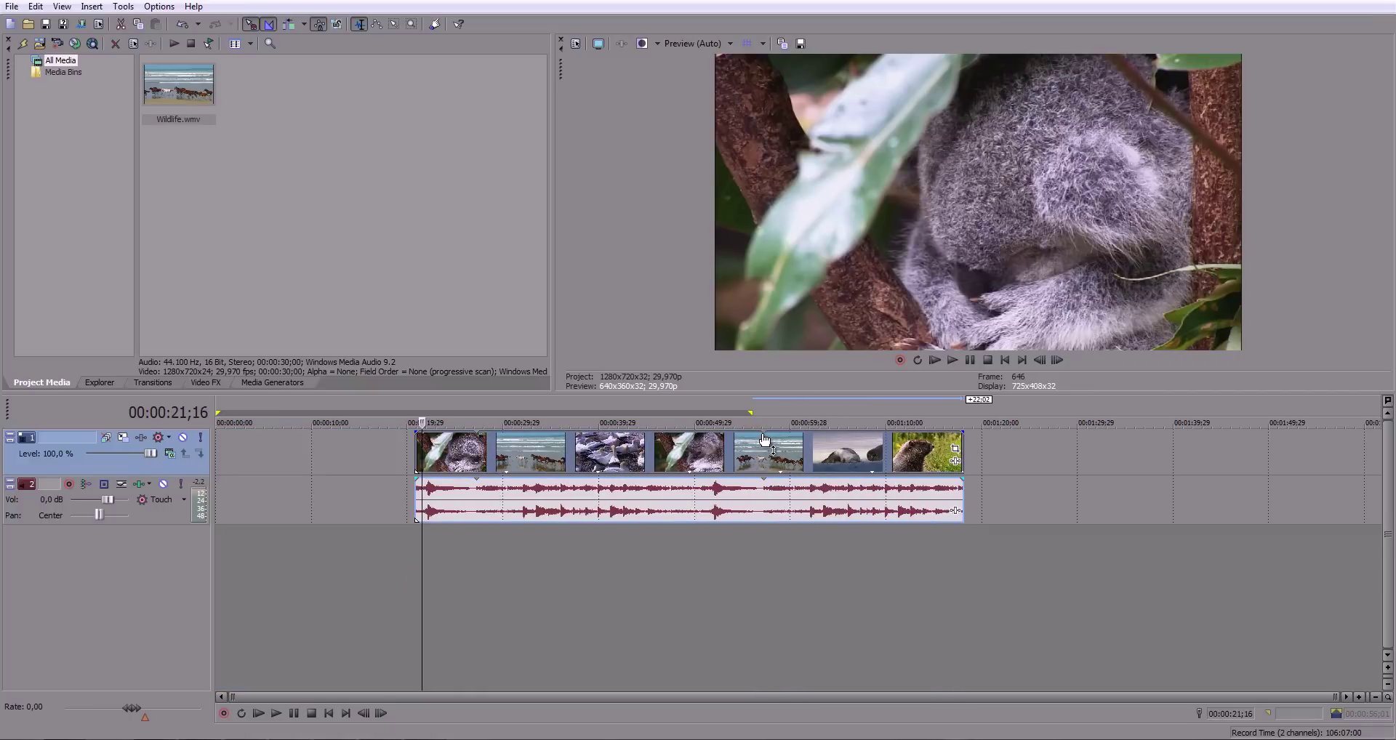
pyautogui.click(739, 586)
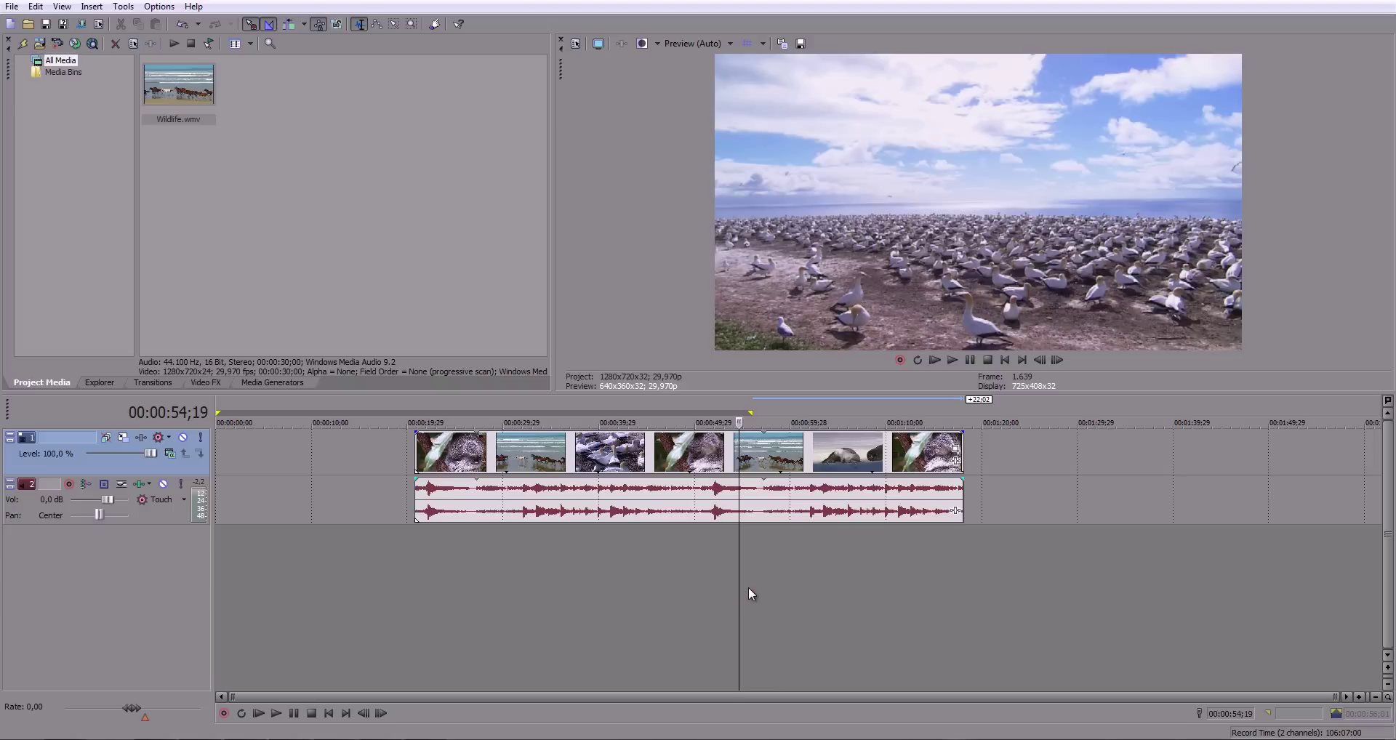
pyautogui.click(749, 586)
pyautogui.click(755, 590)
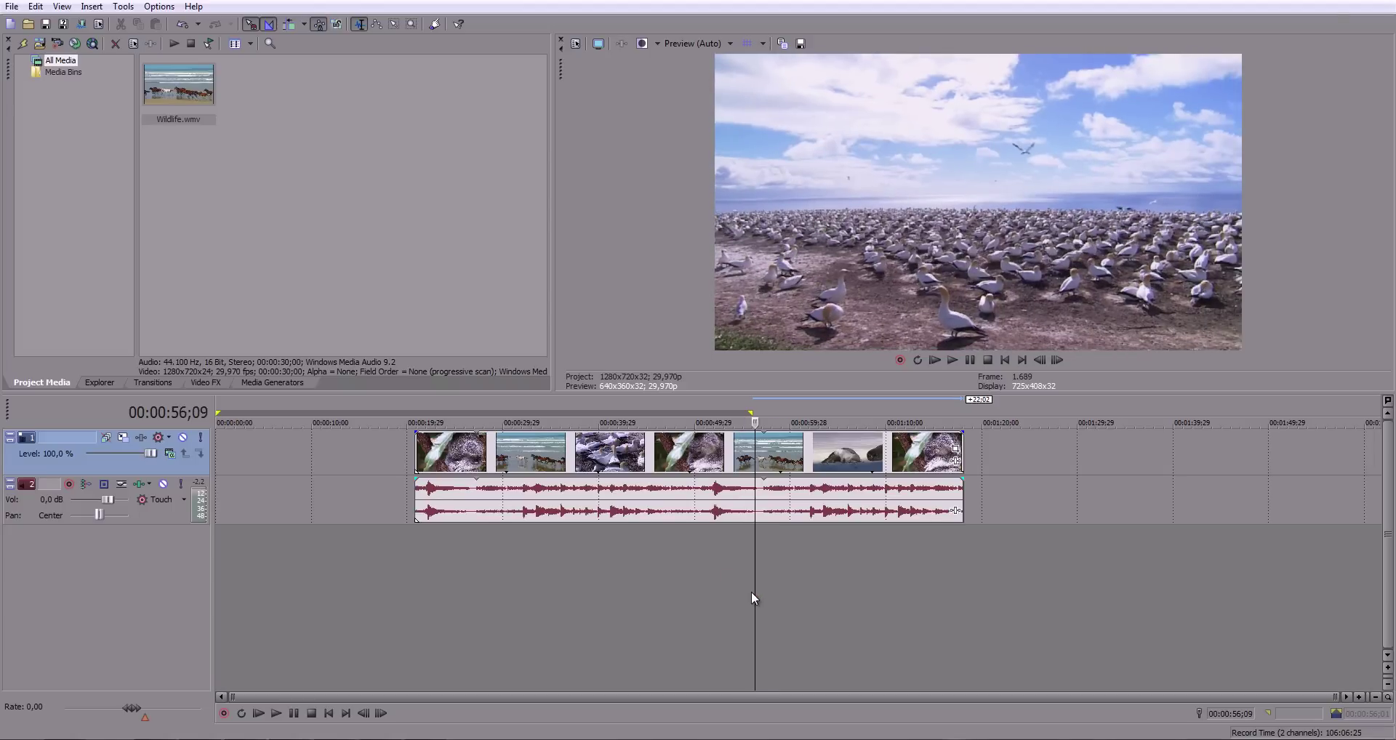
pyautogui.press('space')
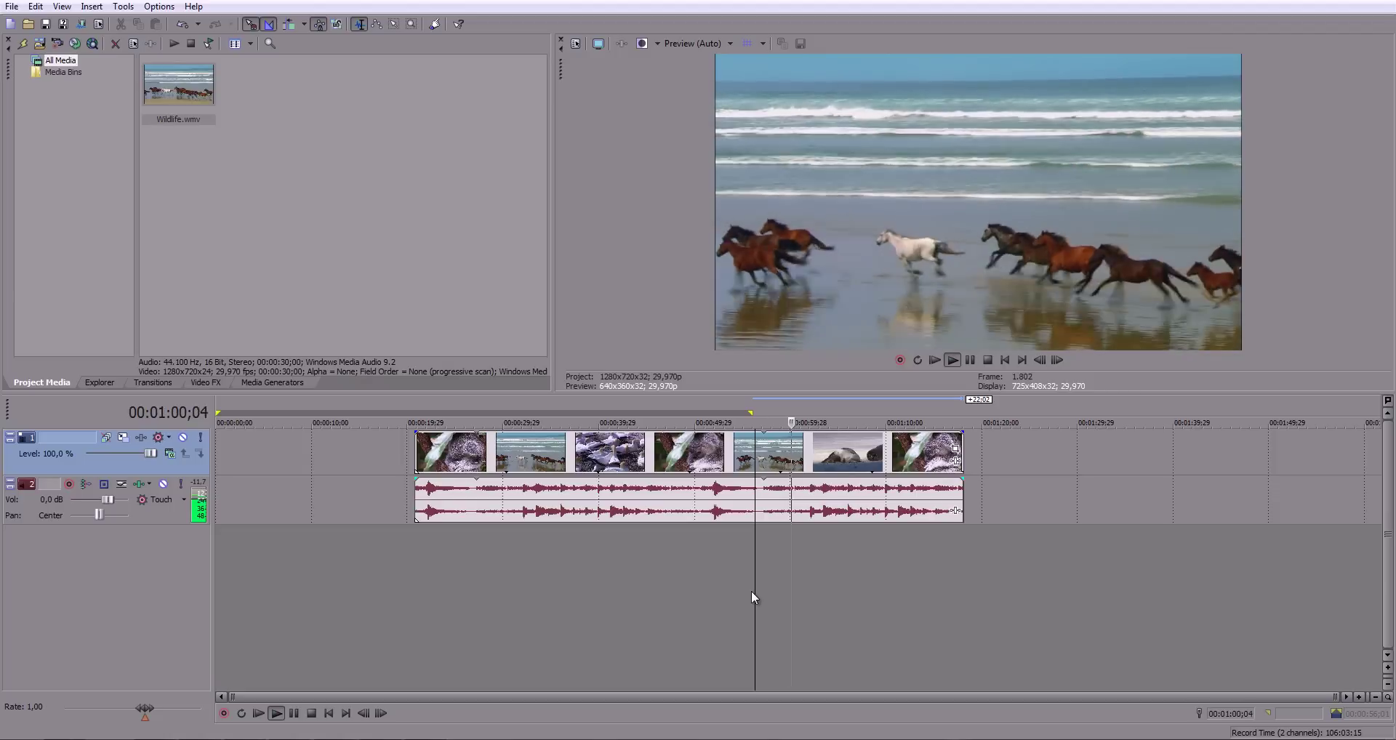
# Step: Stop at 32;23 and trim both event edges back to the original 30-second length
pyautogui.click(548, 577)
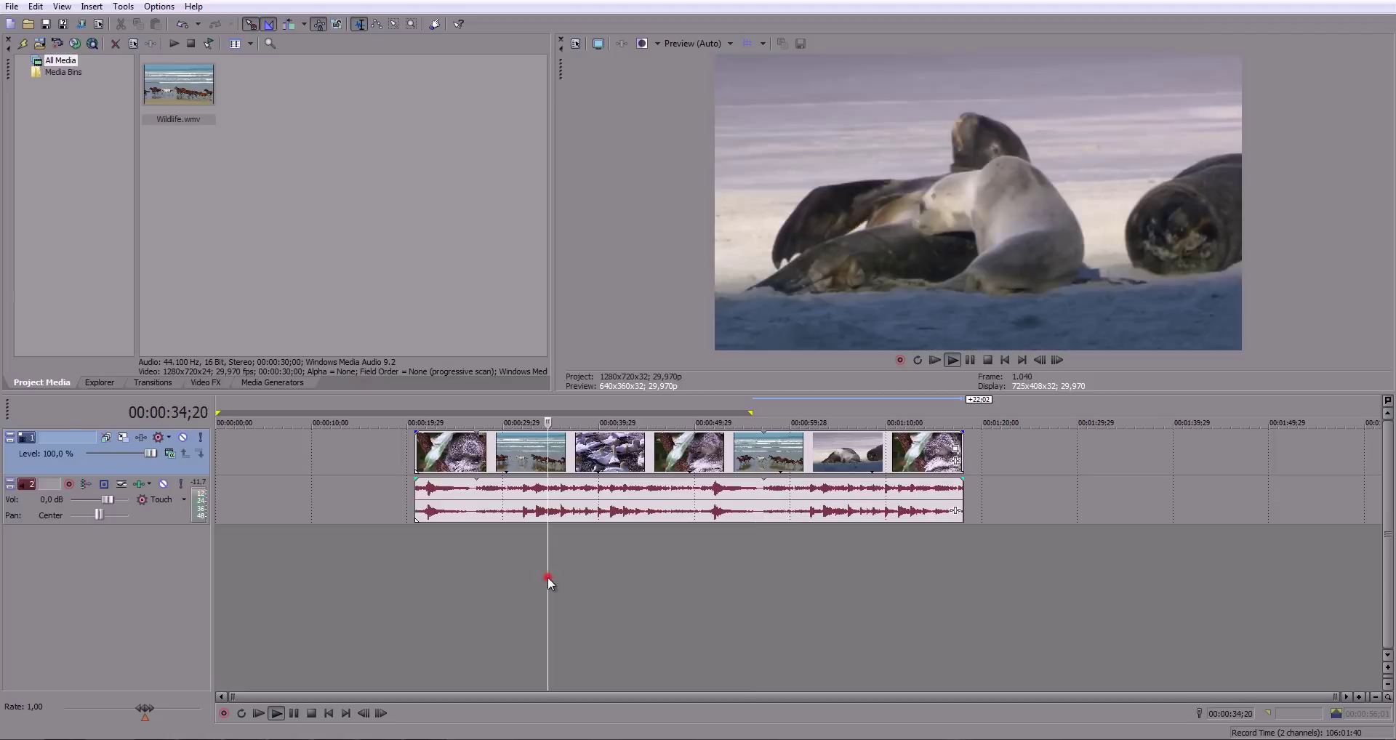
pyautogui.click(530, 615)
pyautogui.press('space')
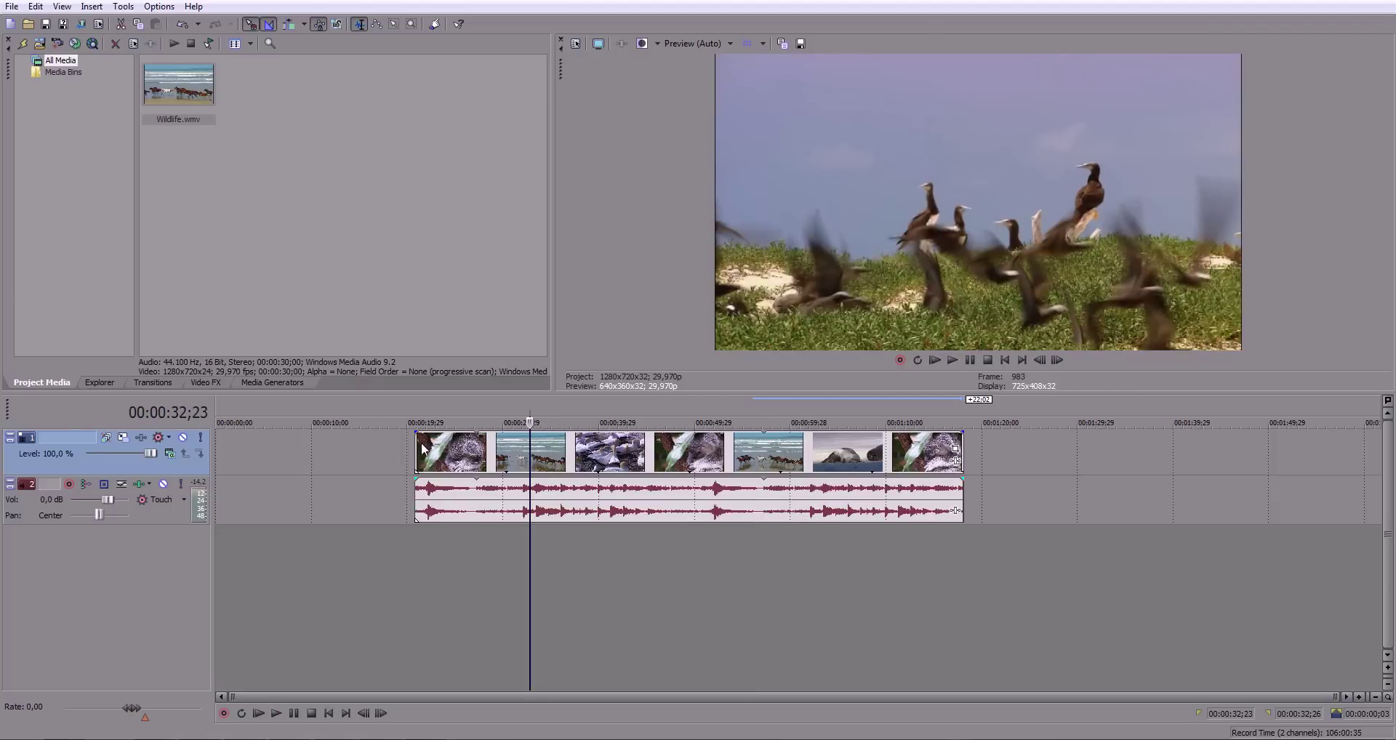
pyautogui.moveTo(416, 452); pyautogui.dragTo(479, 454)
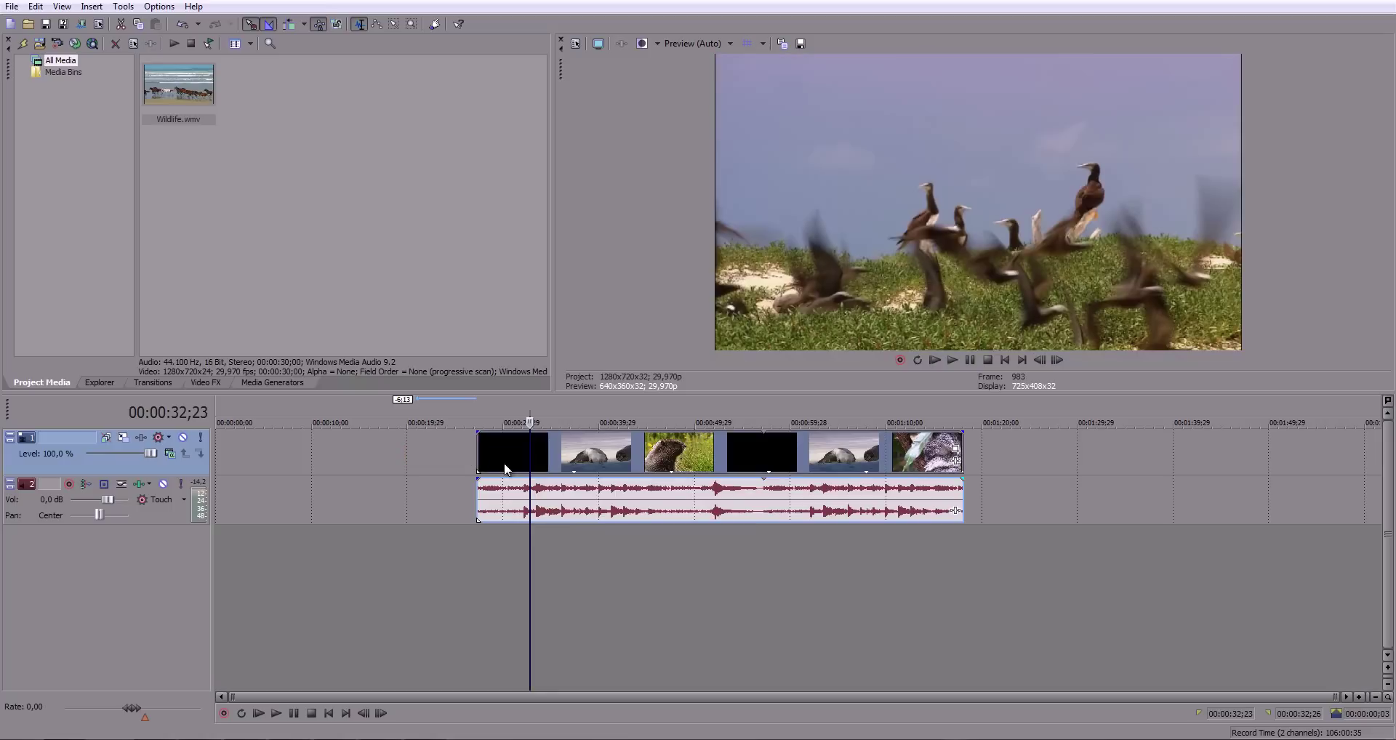
pyautogui.moveTo(960, 445); pyautogui.dragTo(764, 454)
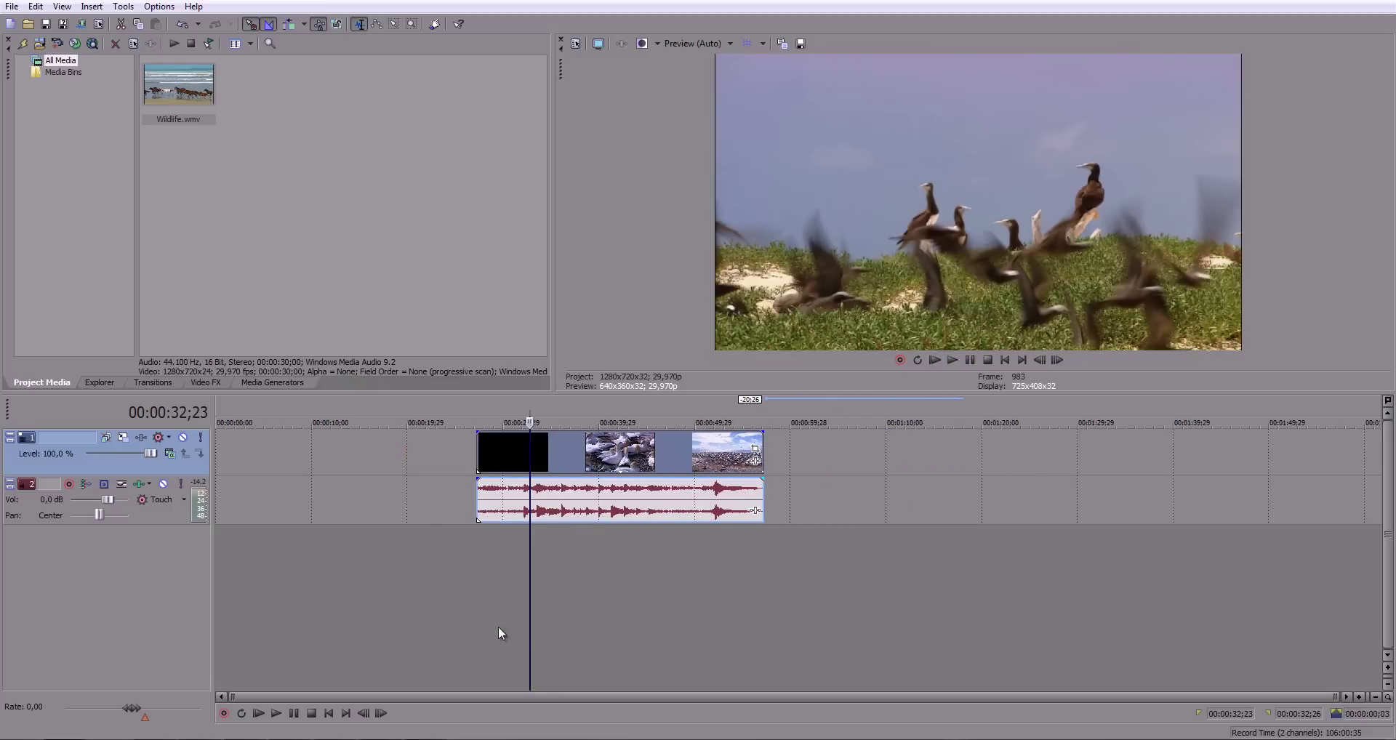
pyautogui.moveTo(496, 592); pyautogui.dragTo(730, 596)
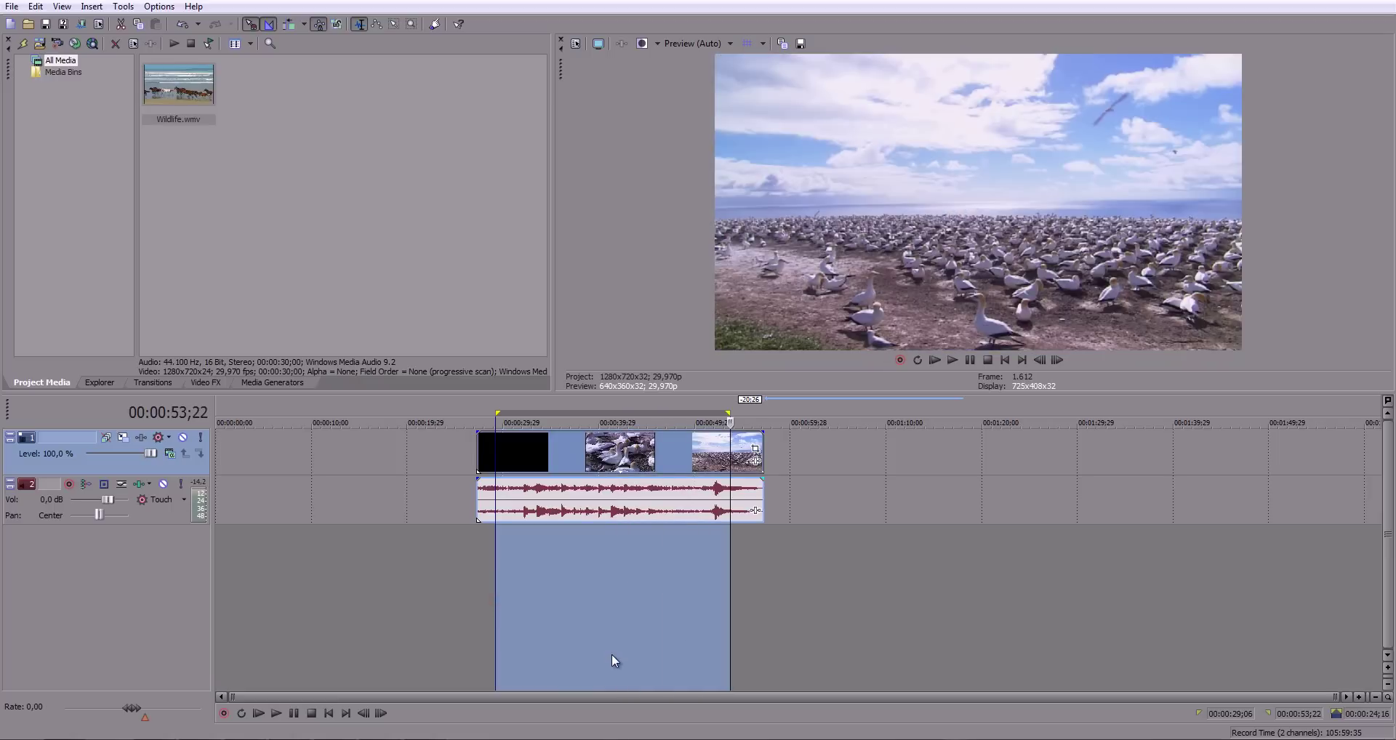
pyautogui.press('space')
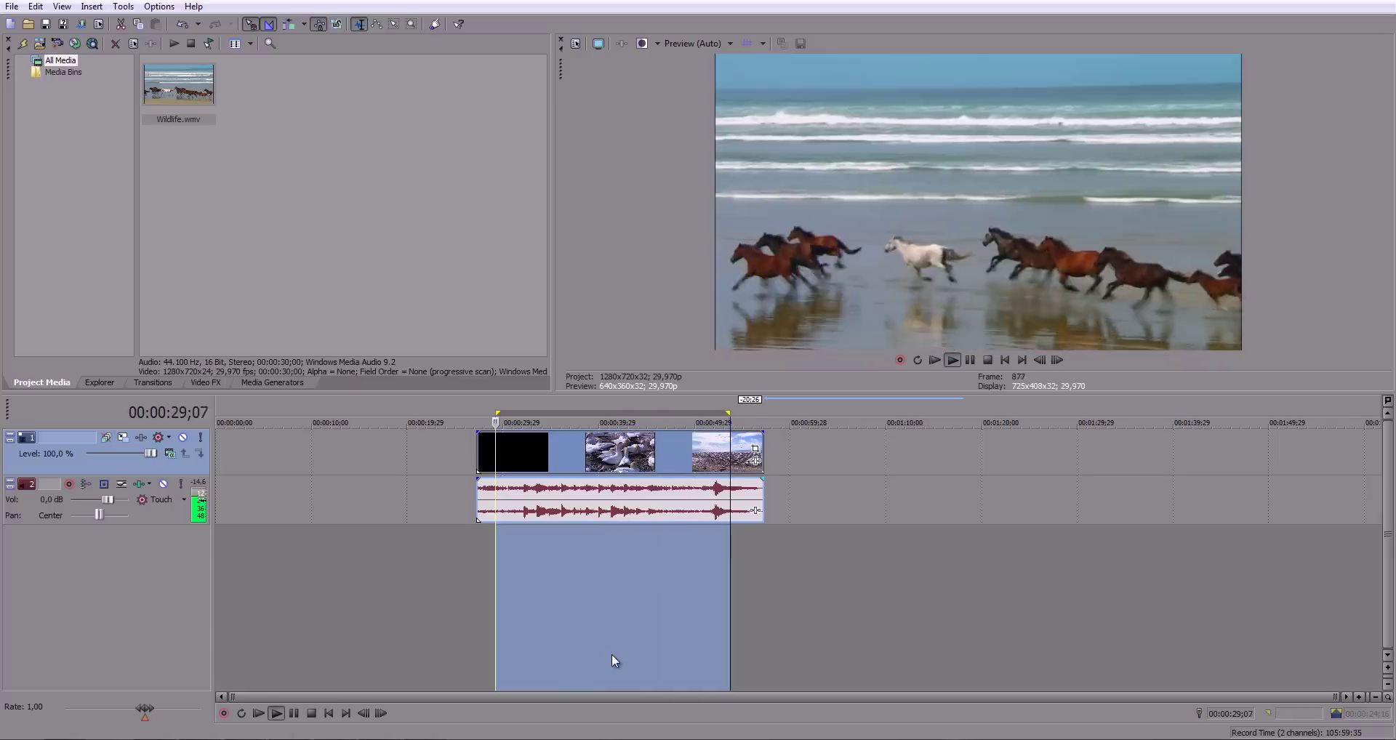
pyautogui.click(617, 610)
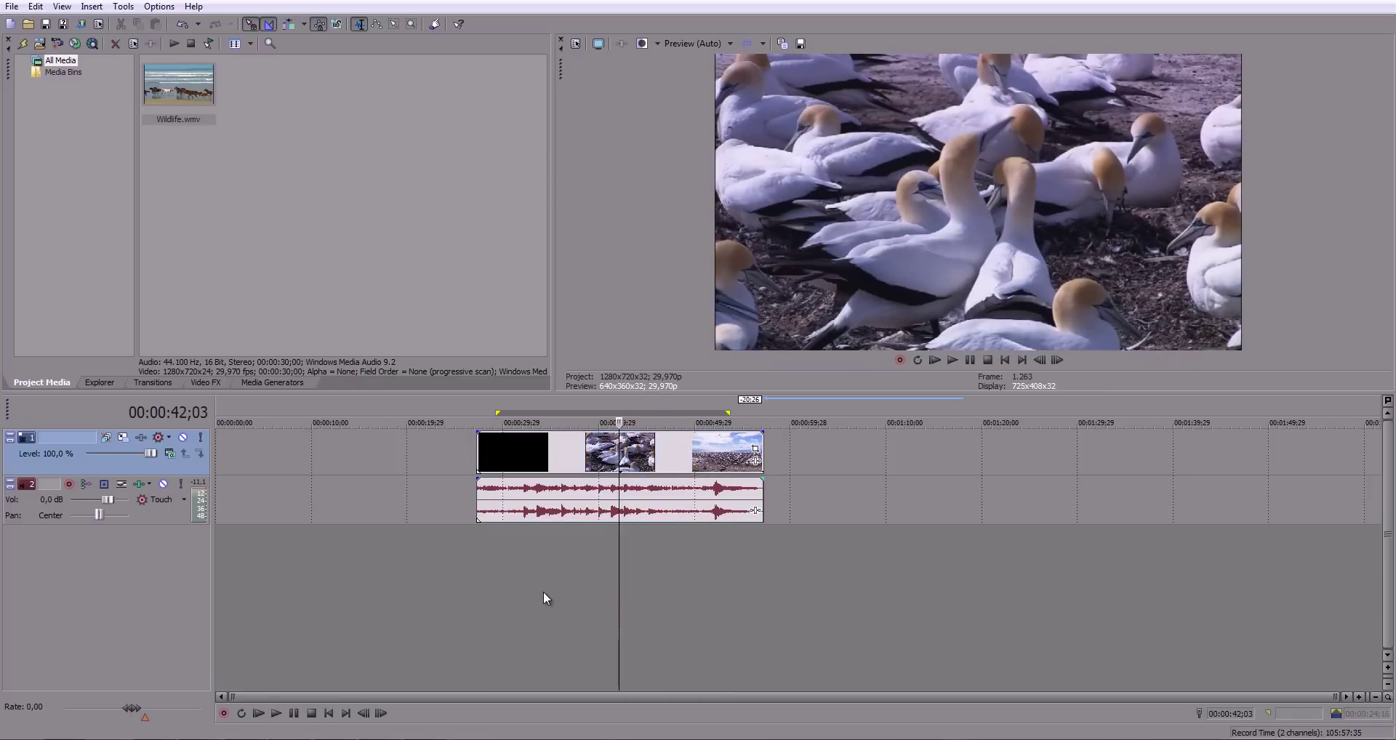
pyautogui.moveTo(555, 583); pyautogui.dragTo(569, 582)
pyautogui.press('space')
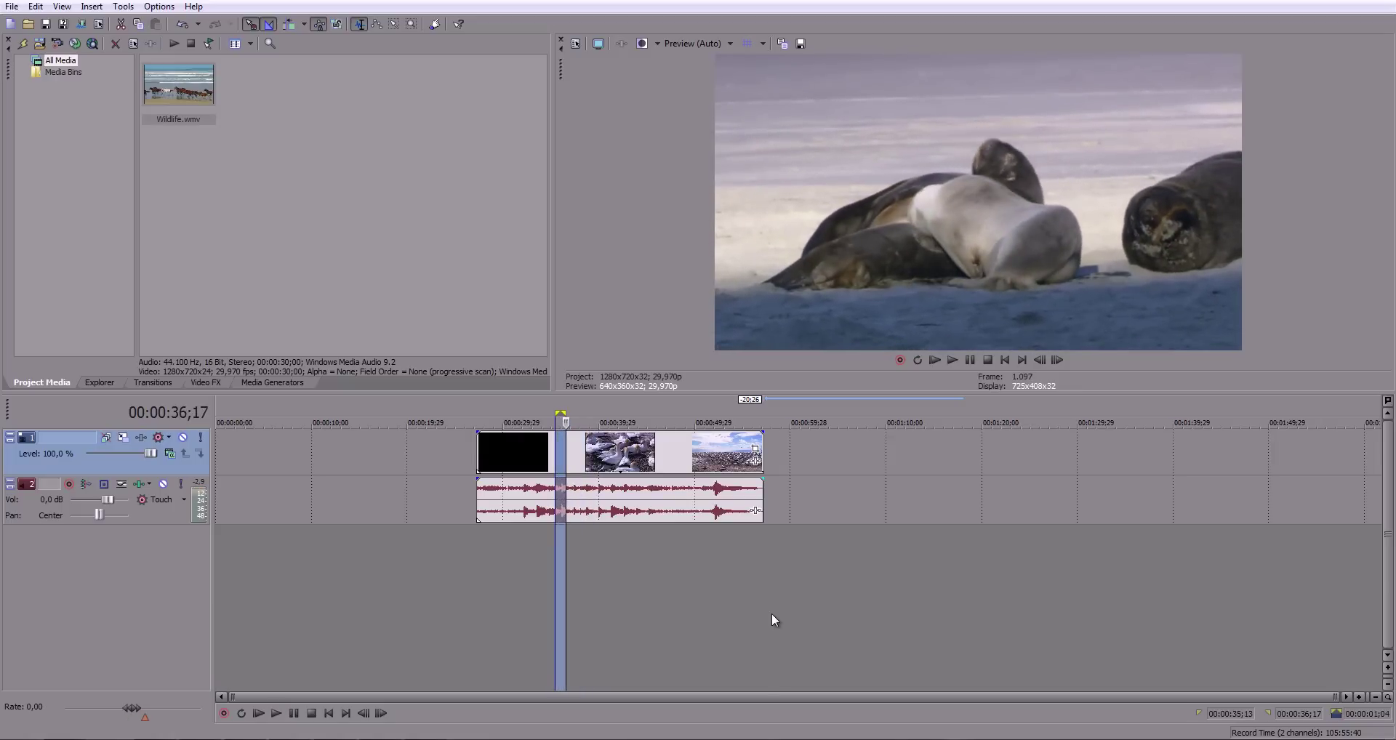
pyautogui.moveTo(597, 626); pyautogui.dragTo(676, 639)
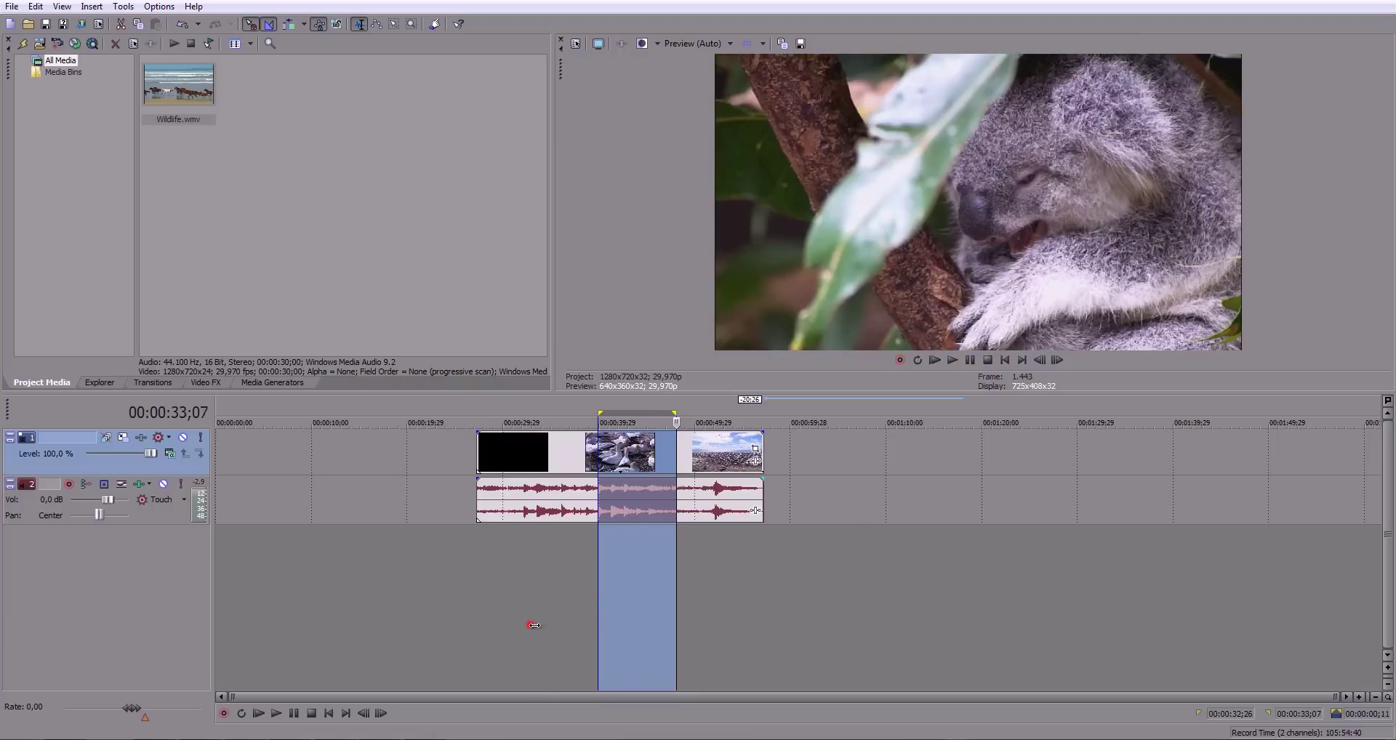
# Step: Select a short range around 34 seconds and play it on a loop
pyautogui.moveTo(530, 625); pyautogui.dragTo(544, 628)
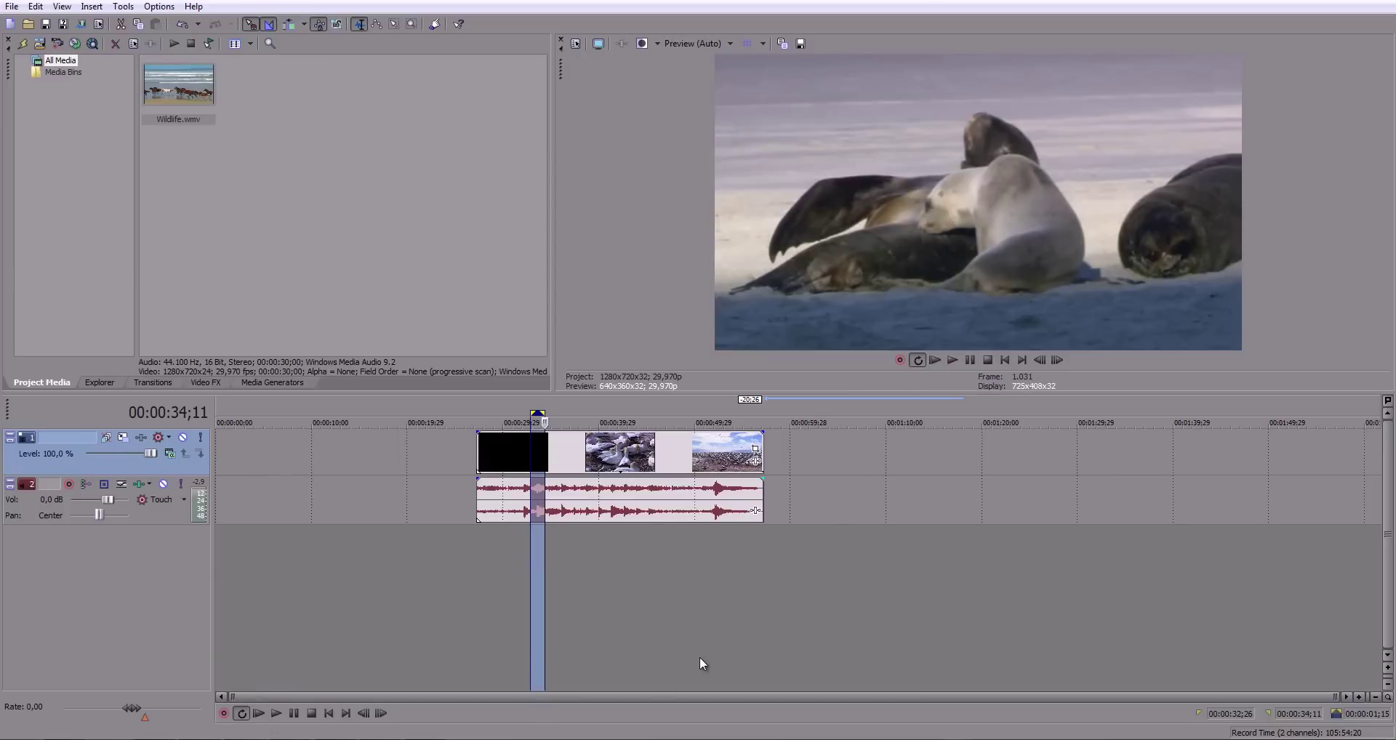
pyautogui.press('space')
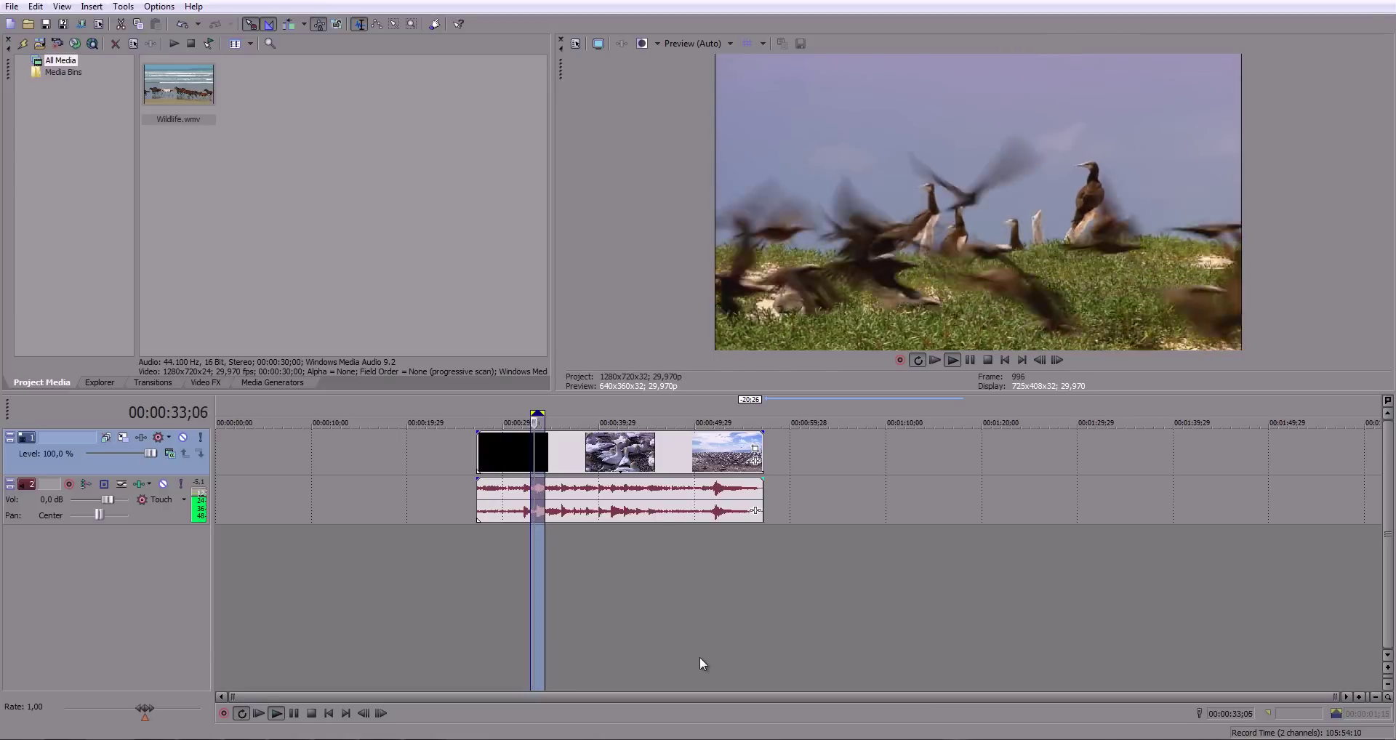
pyautogui.press('space')
# Step: Scrub through the clip, turn off looping with Q, and leave the playhead near 39 seconds
pyautogui.click(658, 608)
pyautogui.click(552, 591)
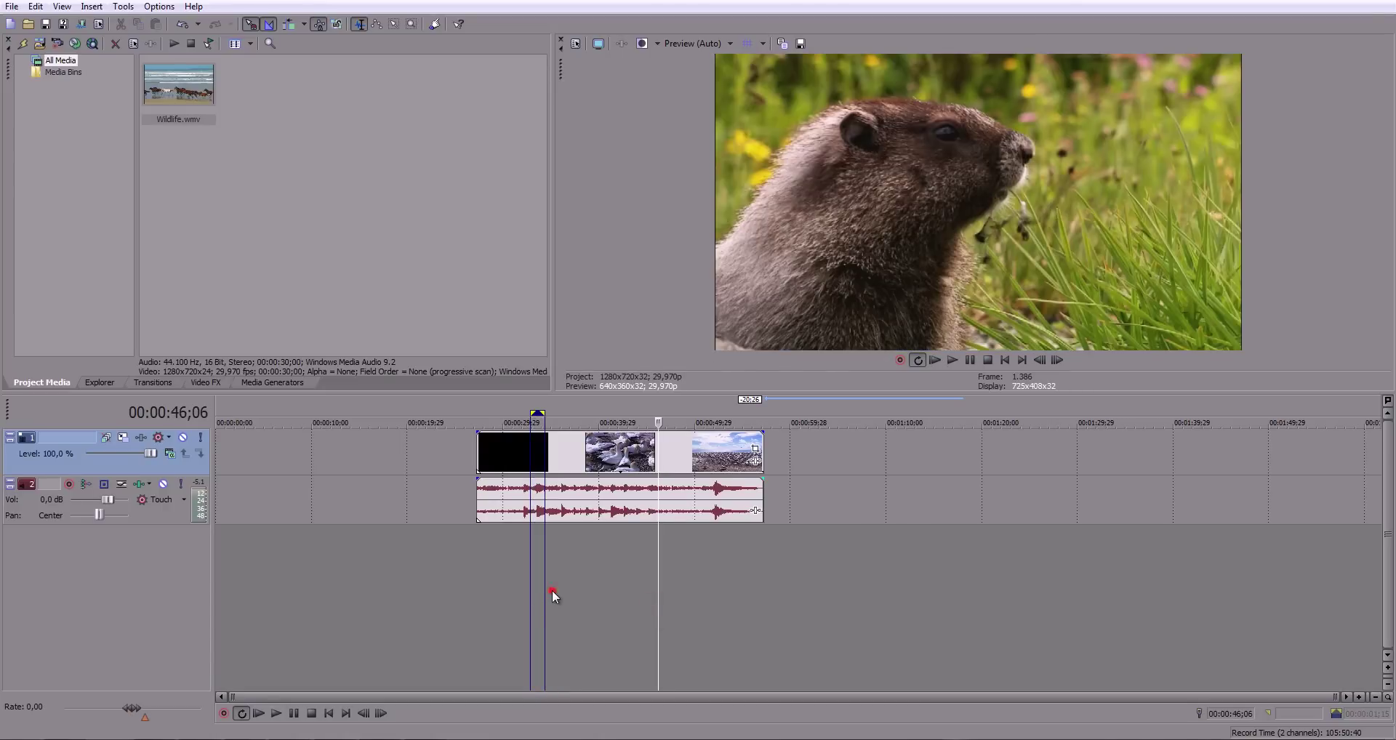
pyautogui.click(689, 564)
pyautogui.click(582, 590)
pyautogui.click(742, 586)
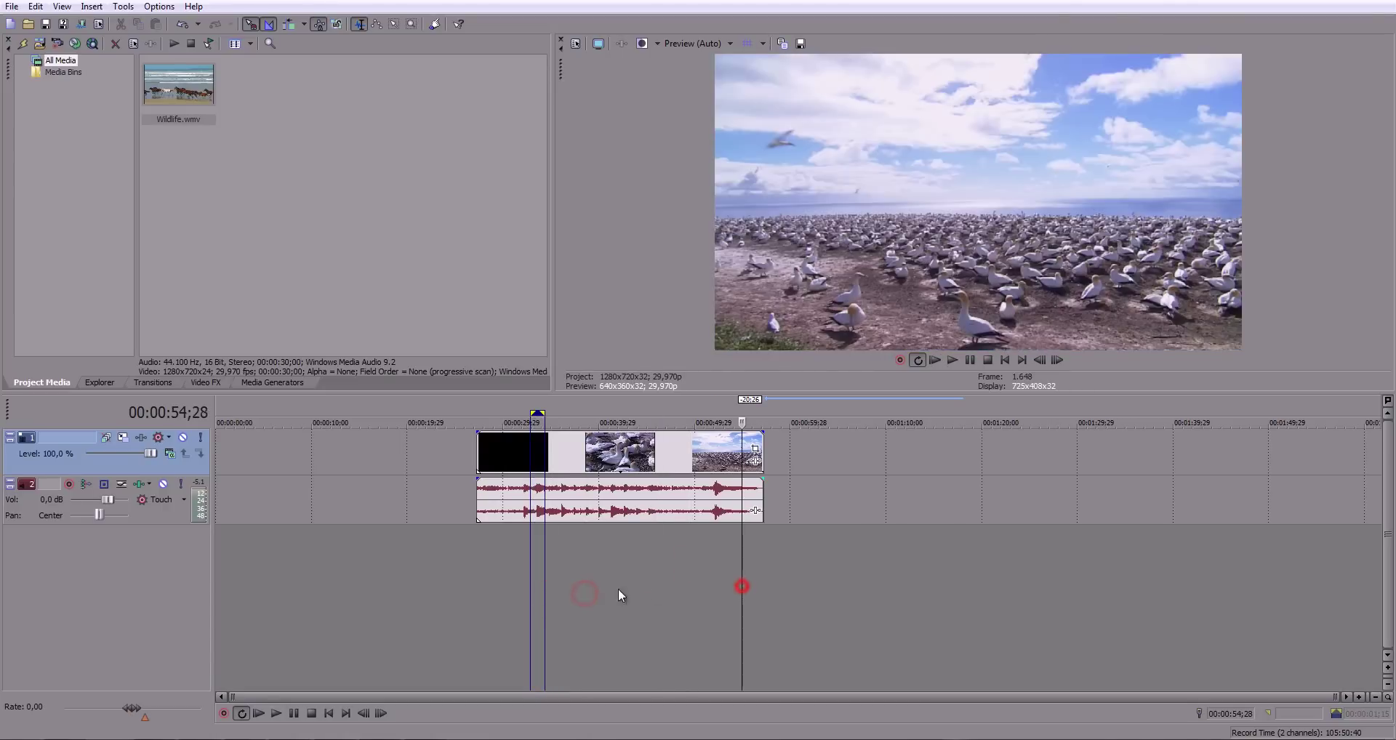
pyautogui.click(608, 590)
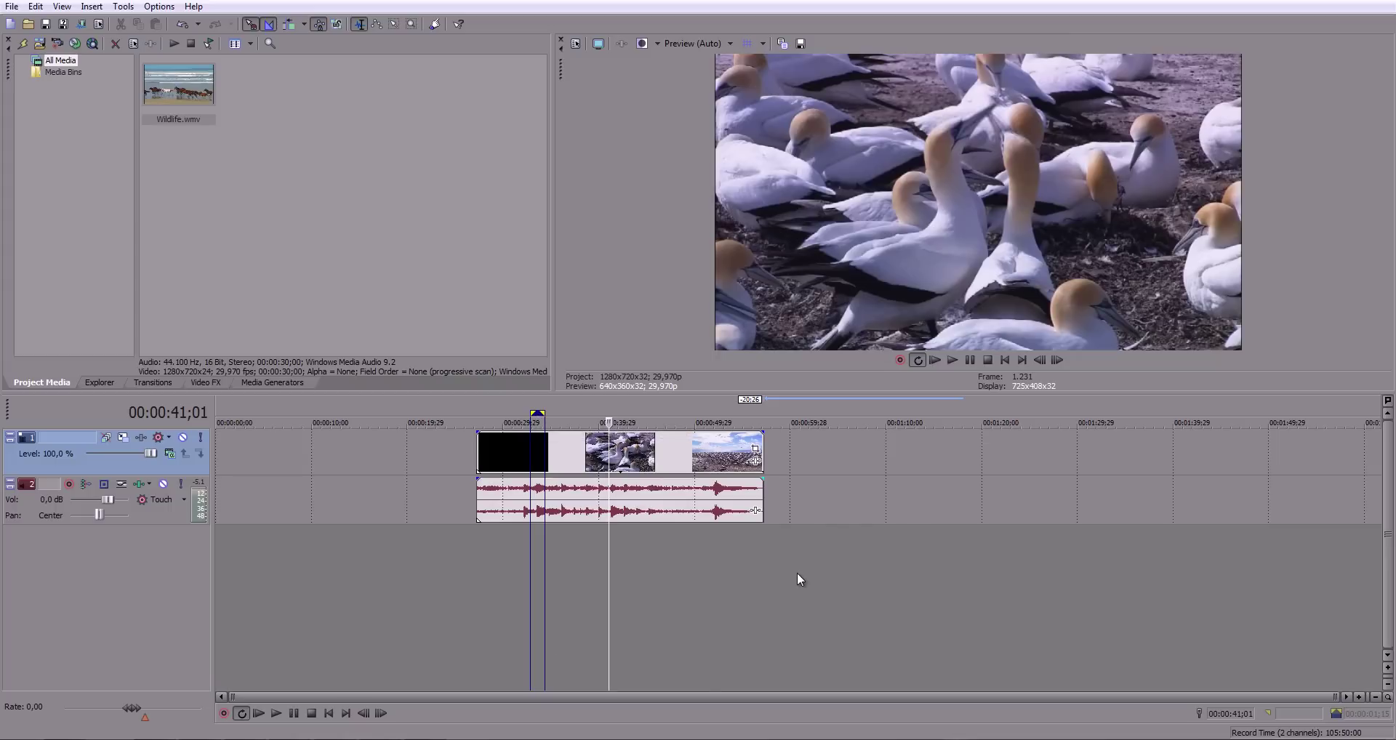
pyautogui.press('q')
pyautogui.click(551, 573)
pyautogui.click(593, 567)
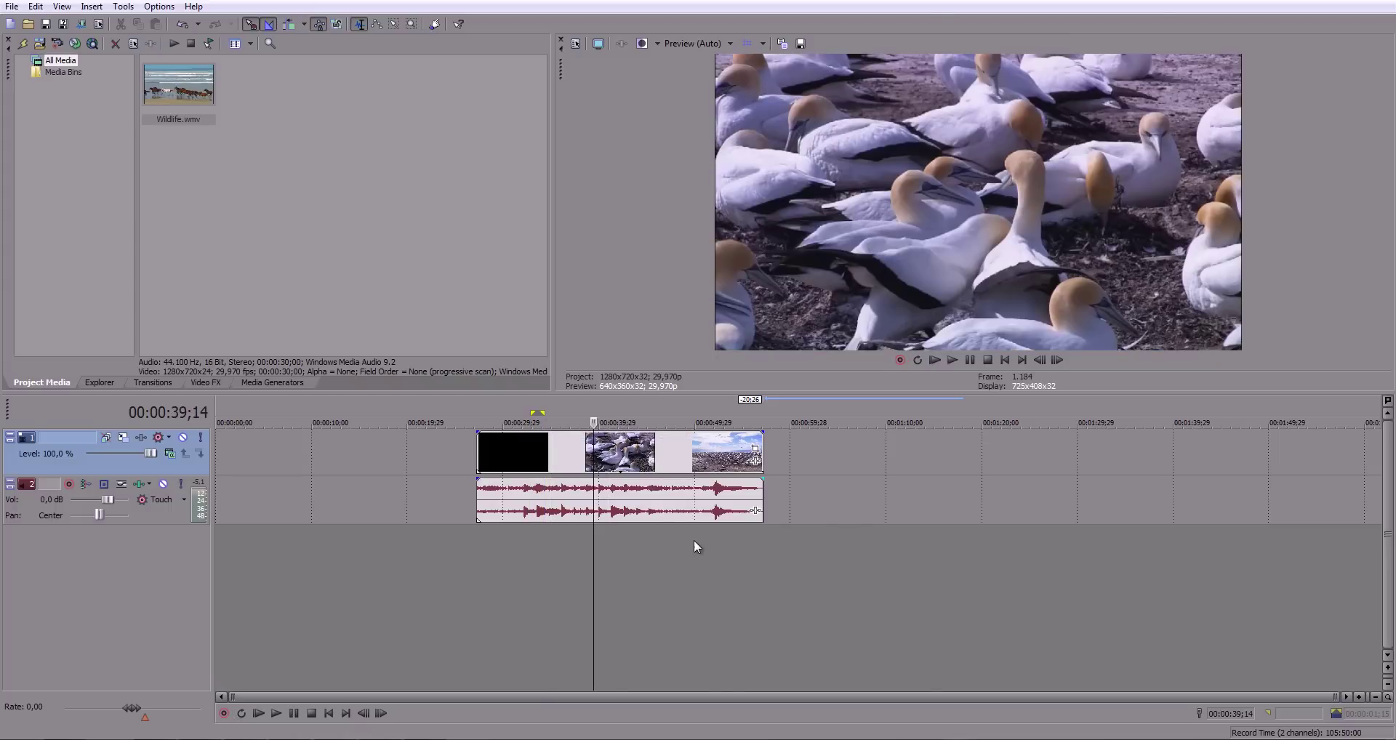
pyautogui.moveTo(763, 440); pyautogui.dragTo(593, 440)
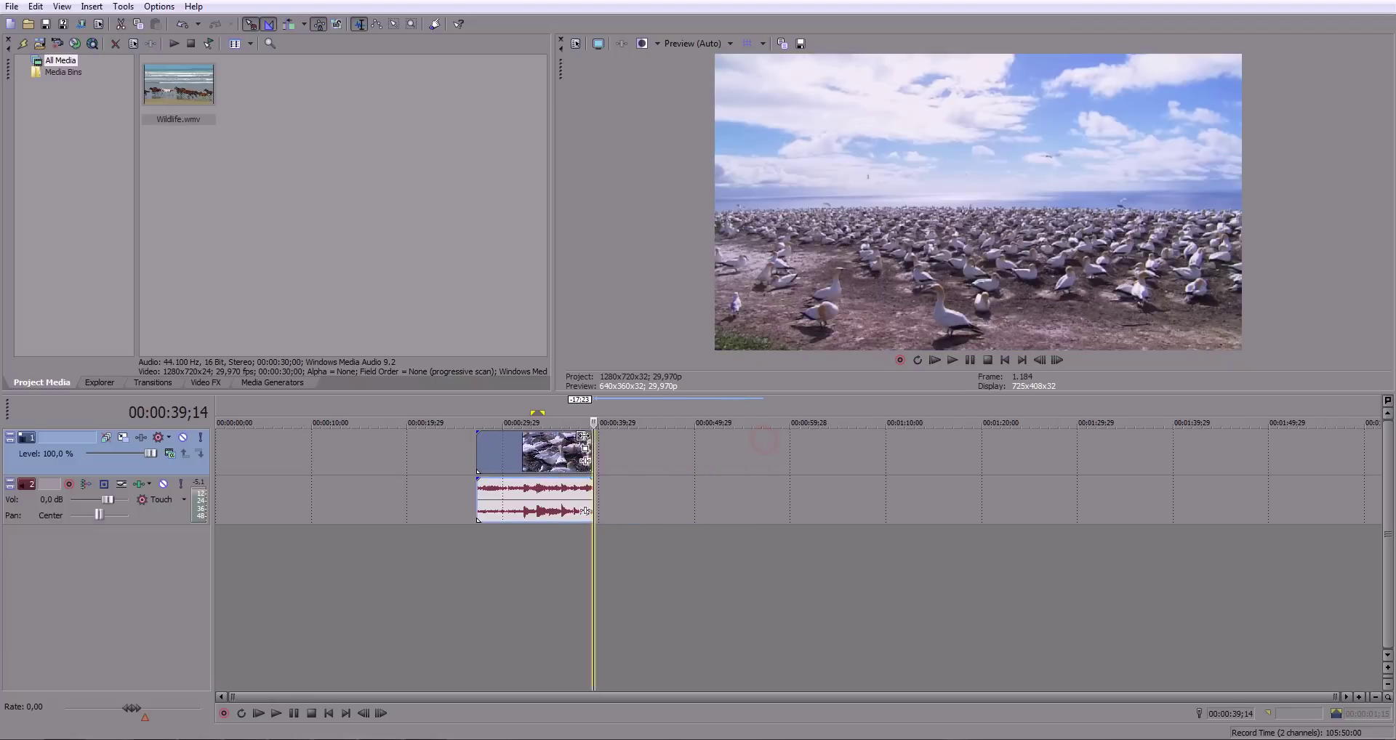
pyautogui.moveTo(585, 511); pyautogui.dragTo(580, 510)
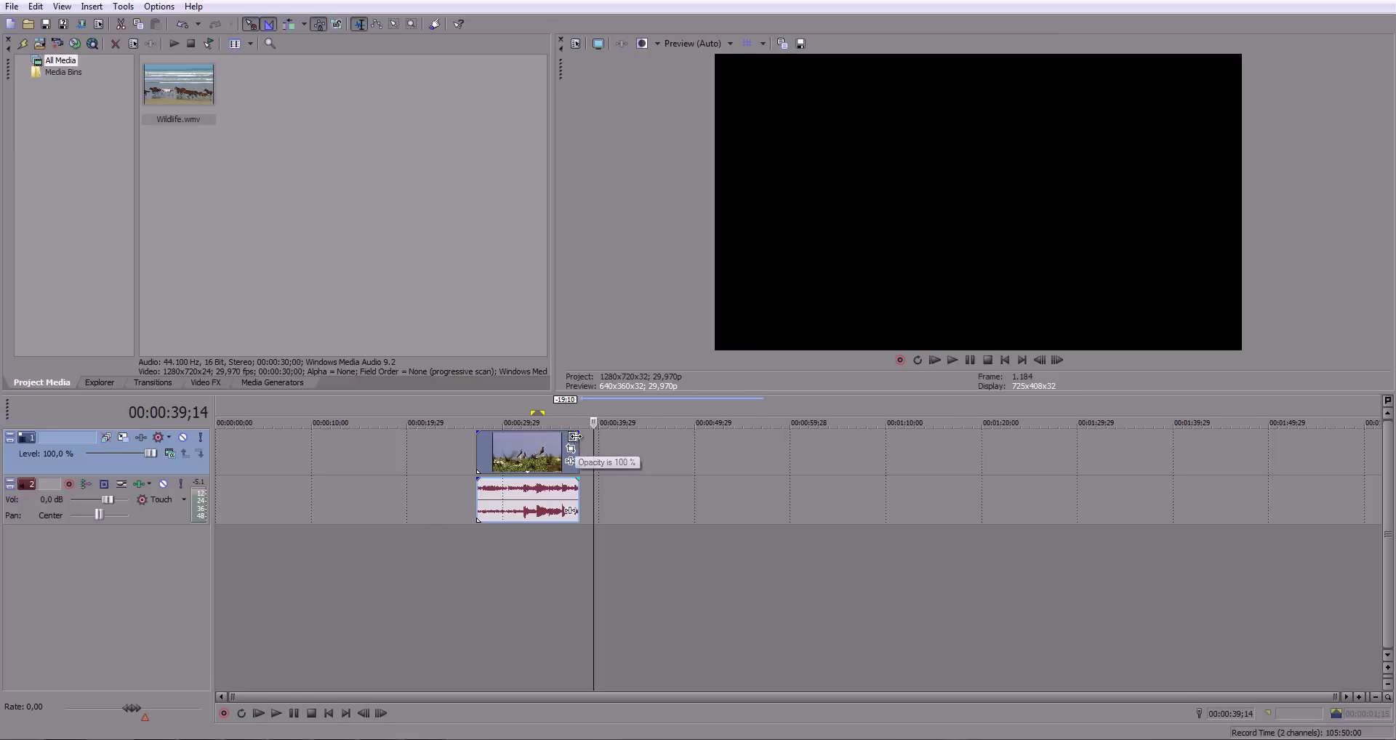
pyautogui.moveTo(595, 453)
pyautogui.mouseDown()
pyautogui.moveTo(608, 453)
pyautogui.moveTo(571, 453)
pyautogui.moveTo(593, 437)
pyautogui.moveTo(526, 445)
pyautogui.moveTo(835, 438)
pyautogui.mouseUp()
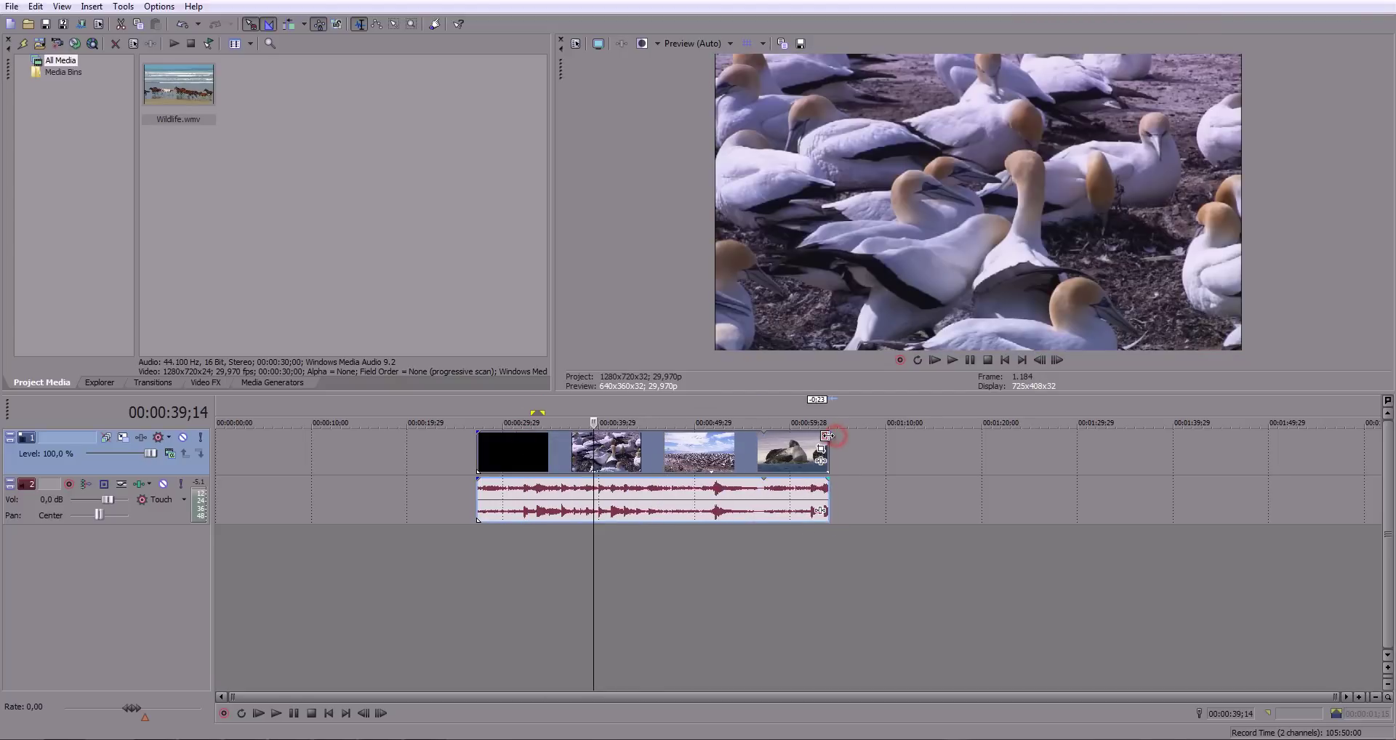
pyautogui.moveTo(835, 440); pyautogui.dragTo(687, 444)
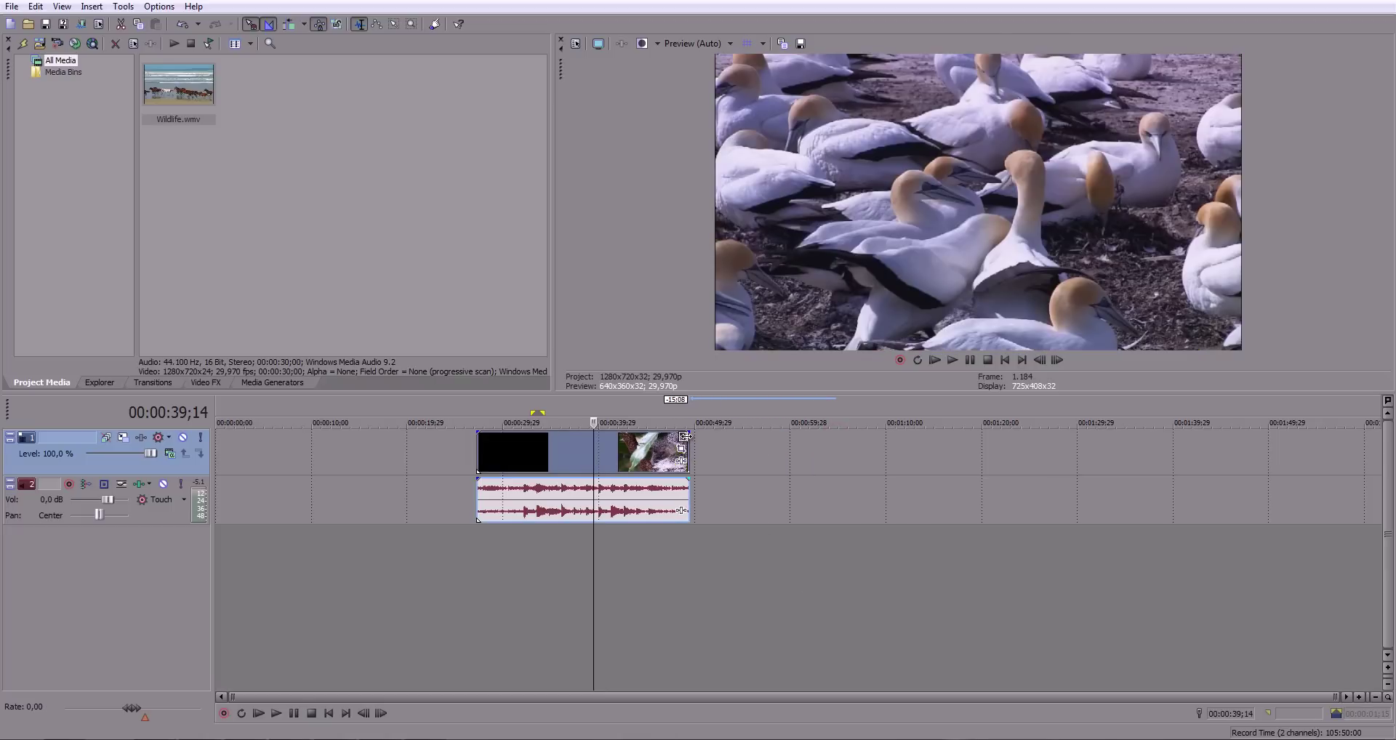
pyautogui.moveTo(687, 444); pyautogui.dragTo(902, 448)
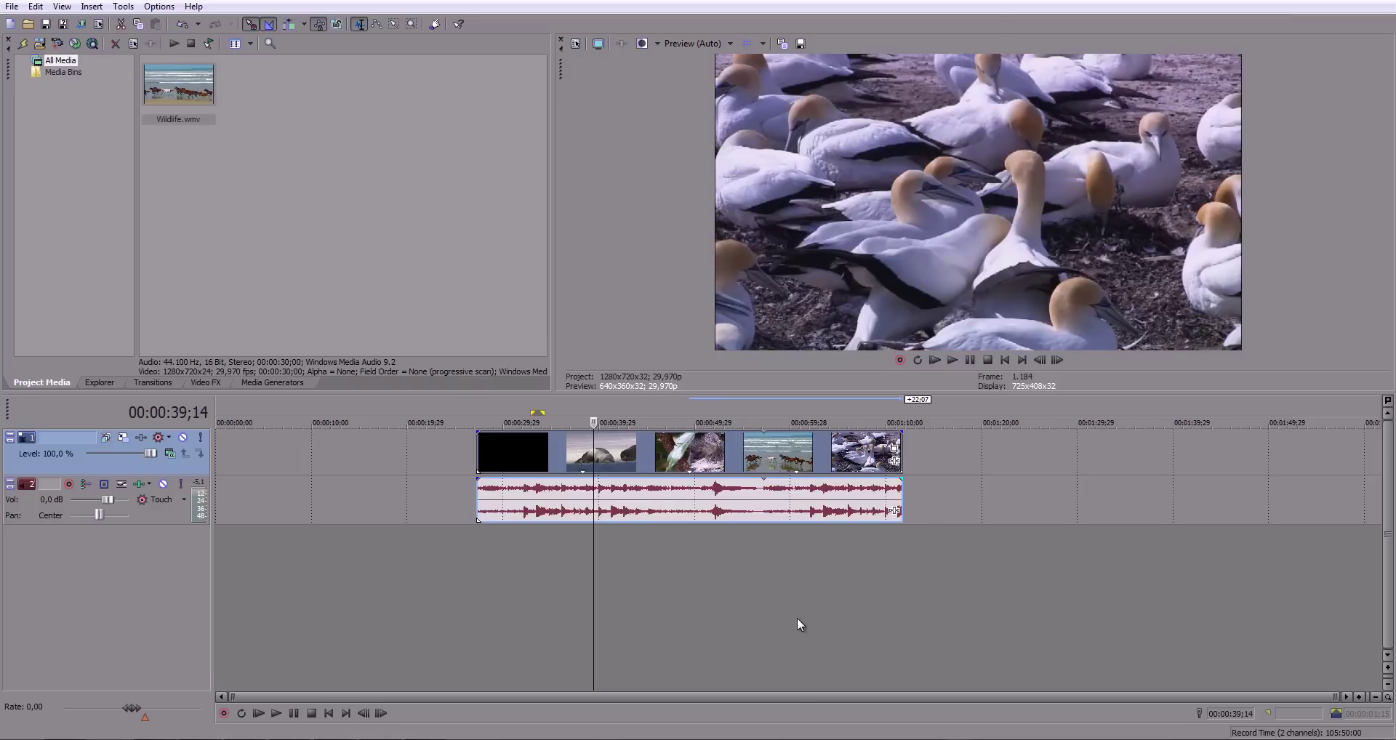
pyautogui.moveTo(901, 439); pyautogui.dragTo(763, 439)
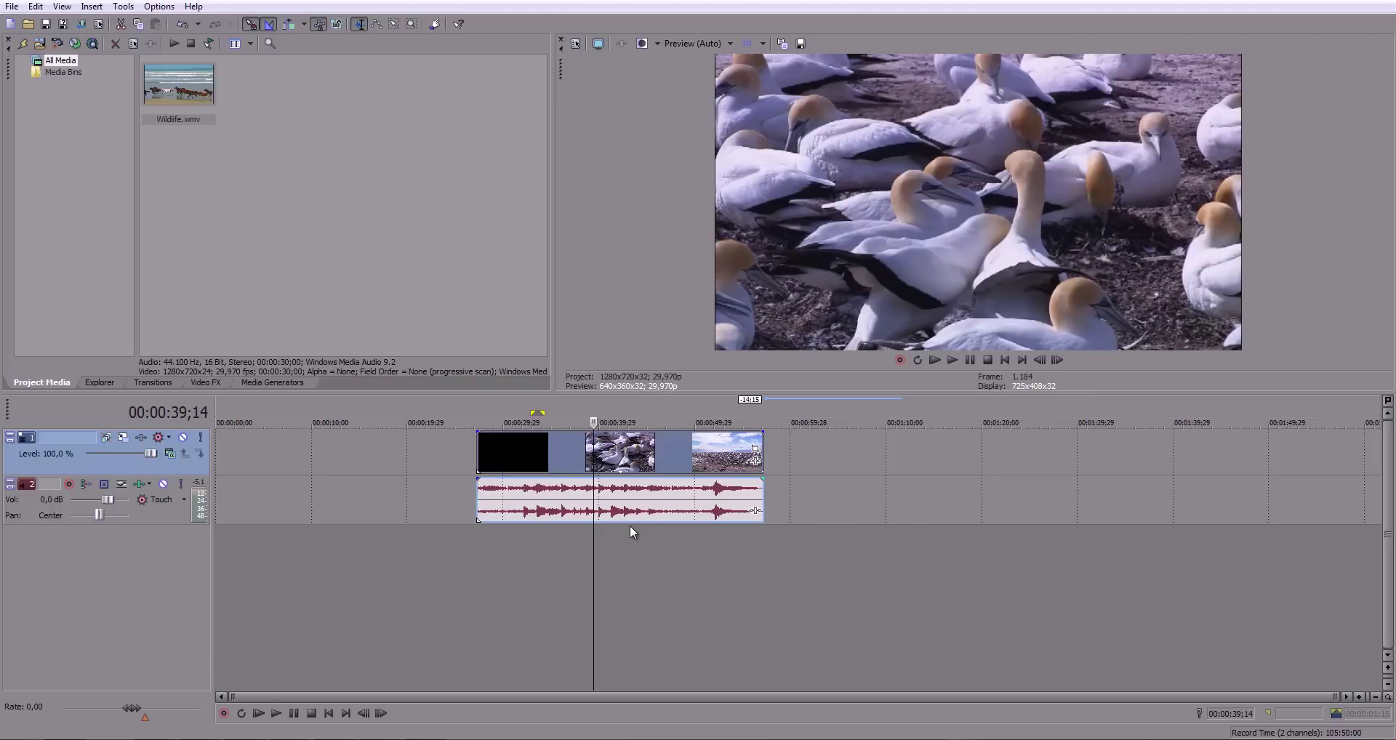
# Step: Jump to the event's start and end, then trim a few frames off its end
pyautogui.hotkey('ctrl', 'Left')
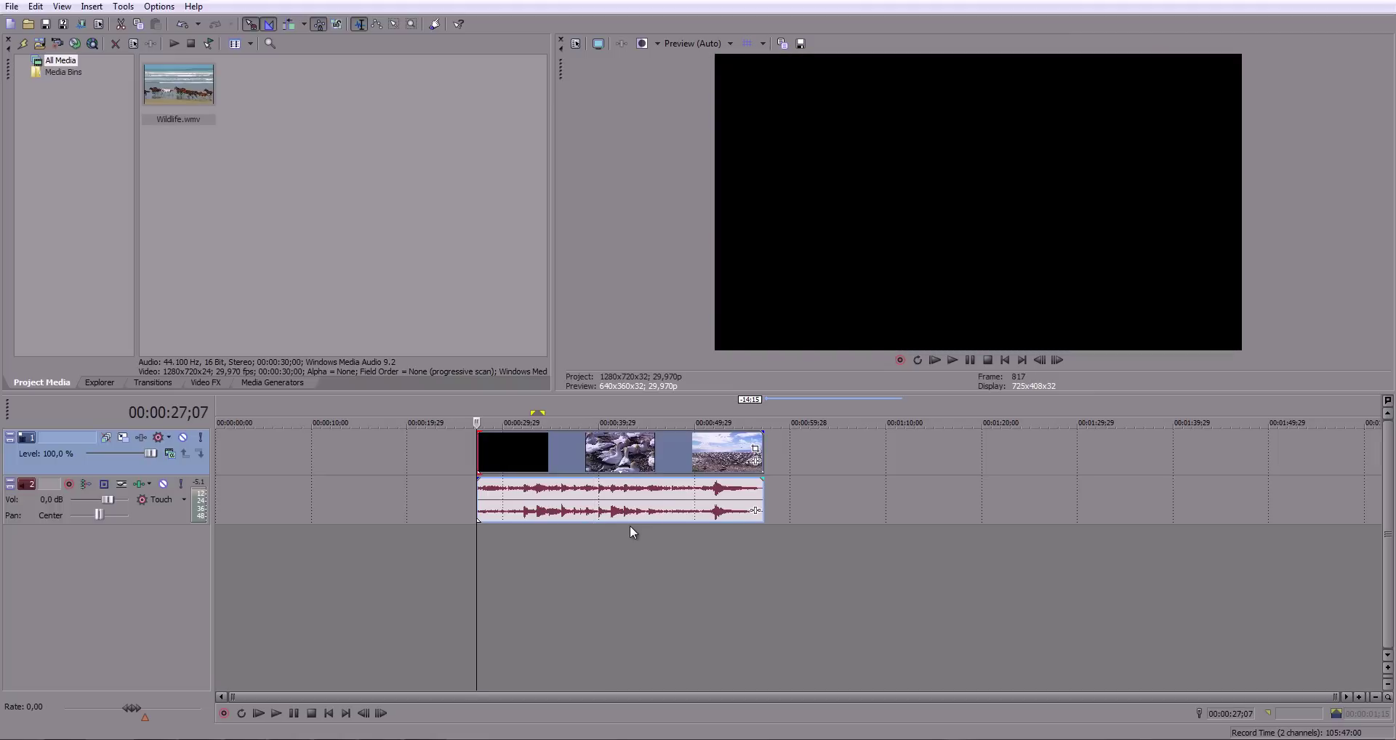
pyautogui.hotkey('ctrl', 'End')
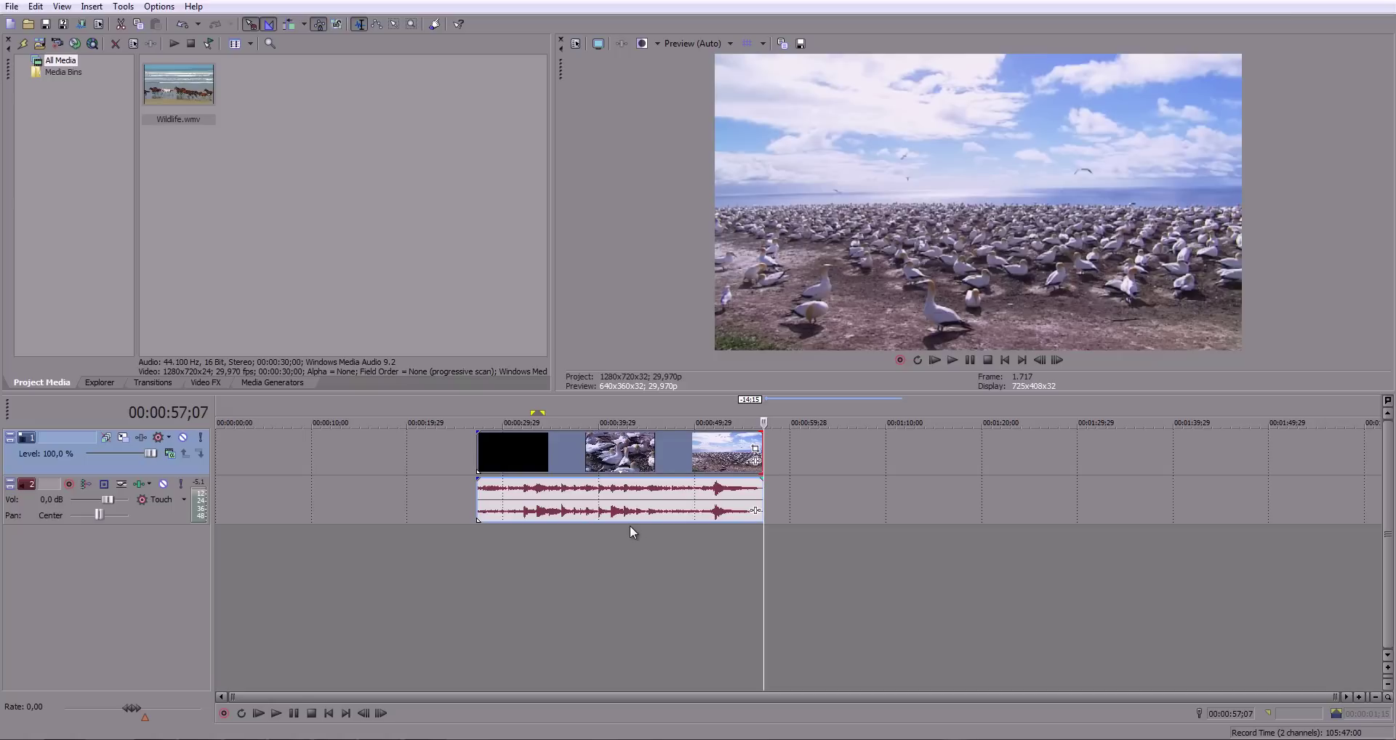
pyautogui.press('Left')
pyautogui.press('Left')
pyautogui.press('Left')
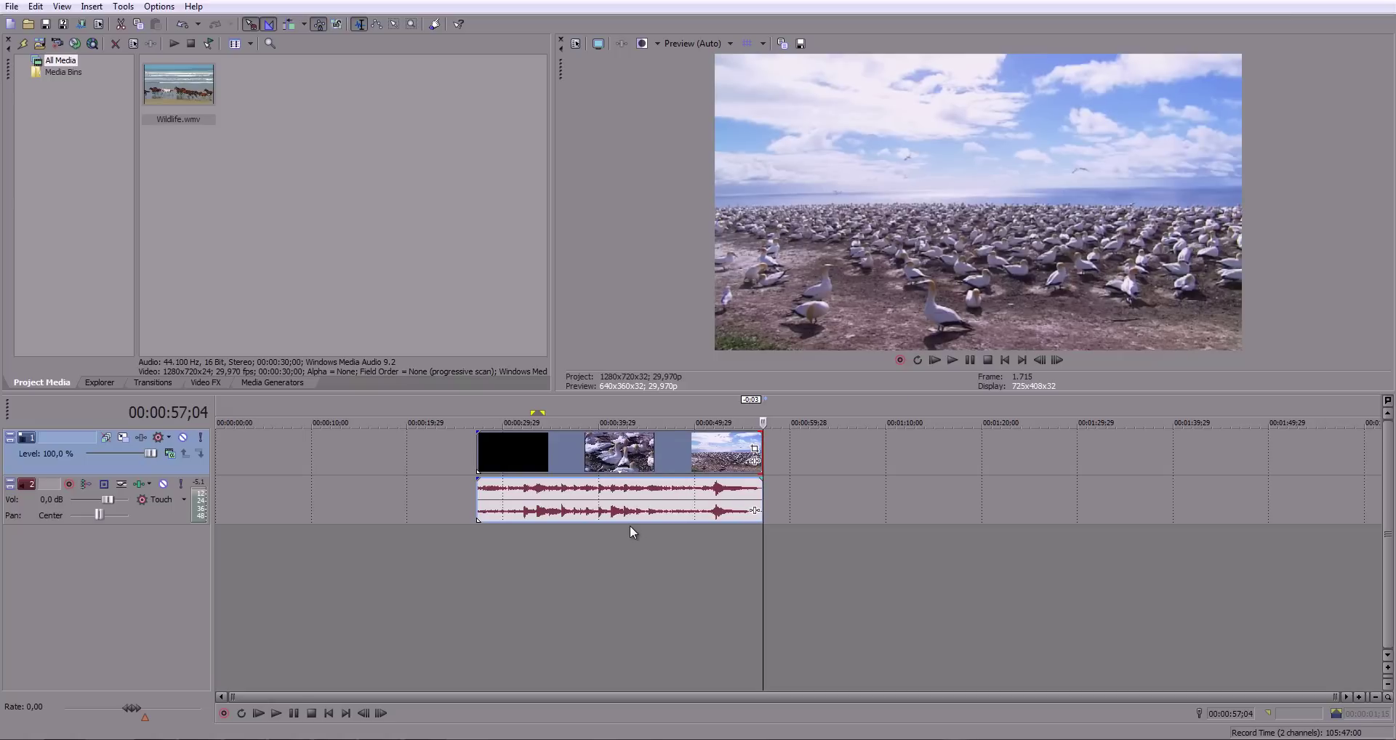
pyautogui.press('Left')
pyautogui.press('Left')
pyautogui.press('Left')
pyautogui.press('Left')
pyautogui.press('Left')
pyautogui.press('Left')
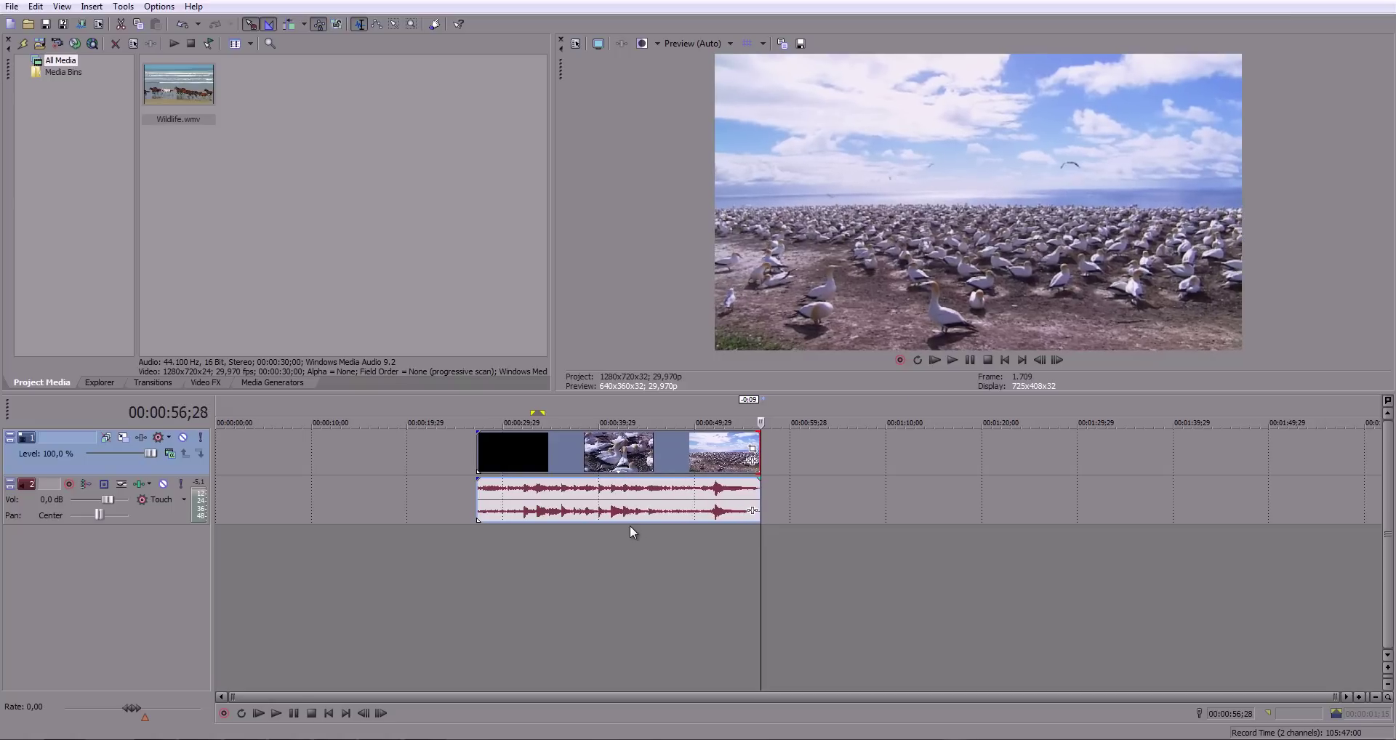
pyautogui.press('Left')
pyautogui.press('Left')
pyautogui.press('Left')
pyautogui.press('Left')
pyautogui.press('Left')
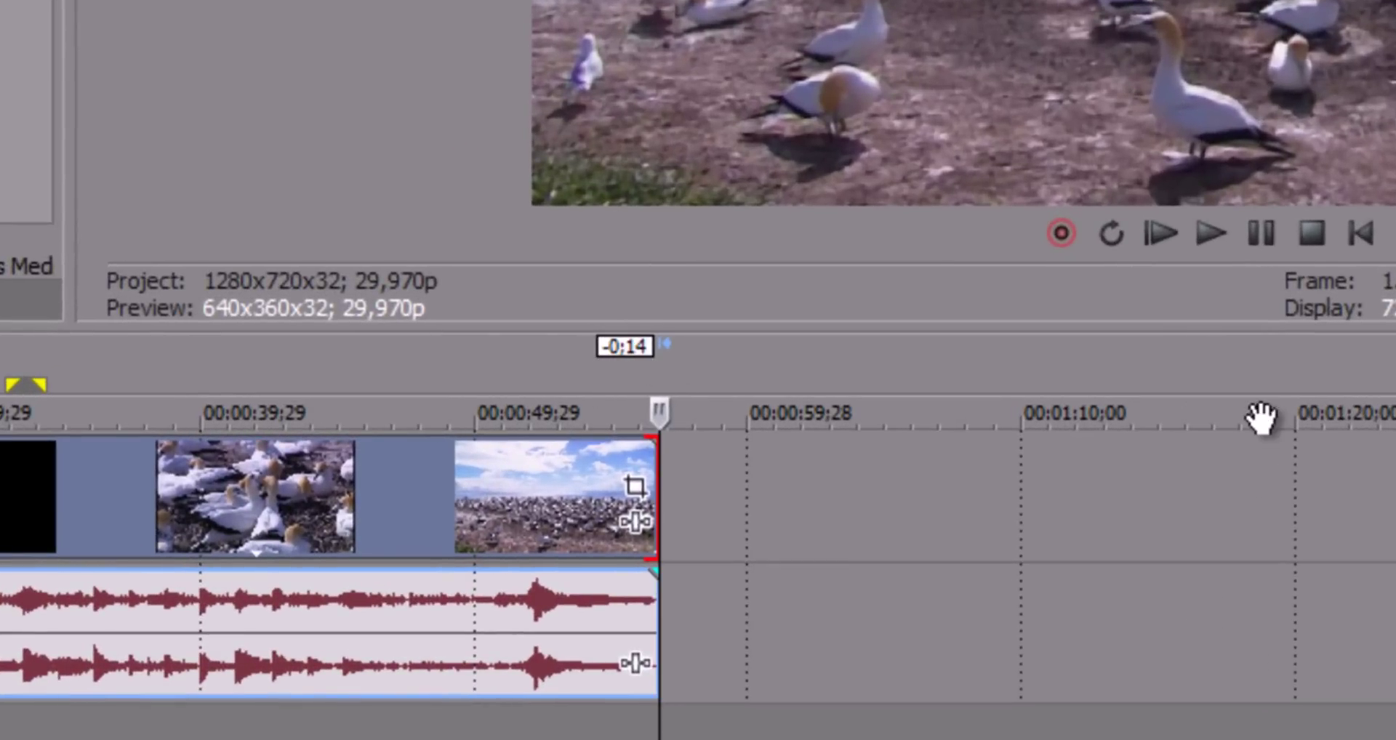
# Step: Shorten the Wildlife event's end by several seconds
pyautogui.press('Left')
pyautogui.press('Left')
pyautogui.press('Left')
pyautogui.press('Left')
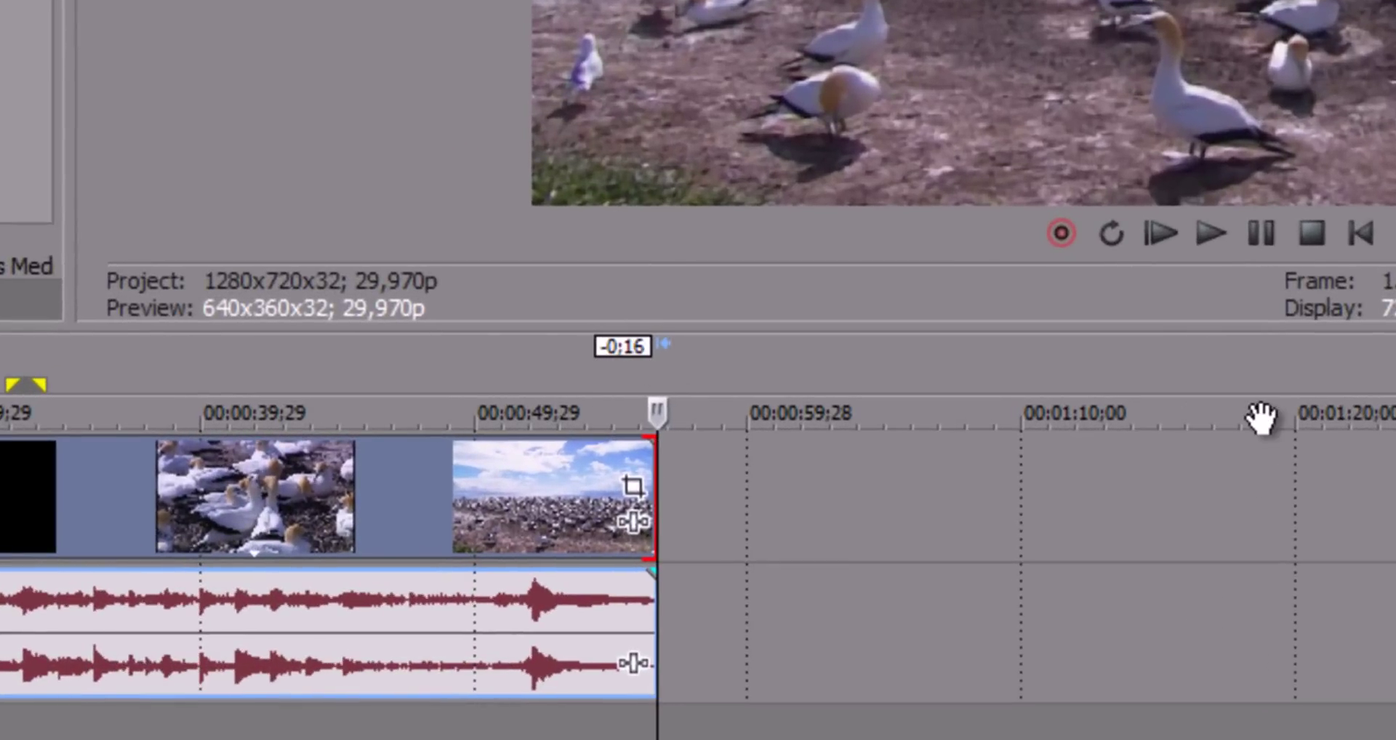
pyautogui.press('Left')
pyautogui.press('Left')
pyautogui.press('Left')
pyautogui.press('Left')
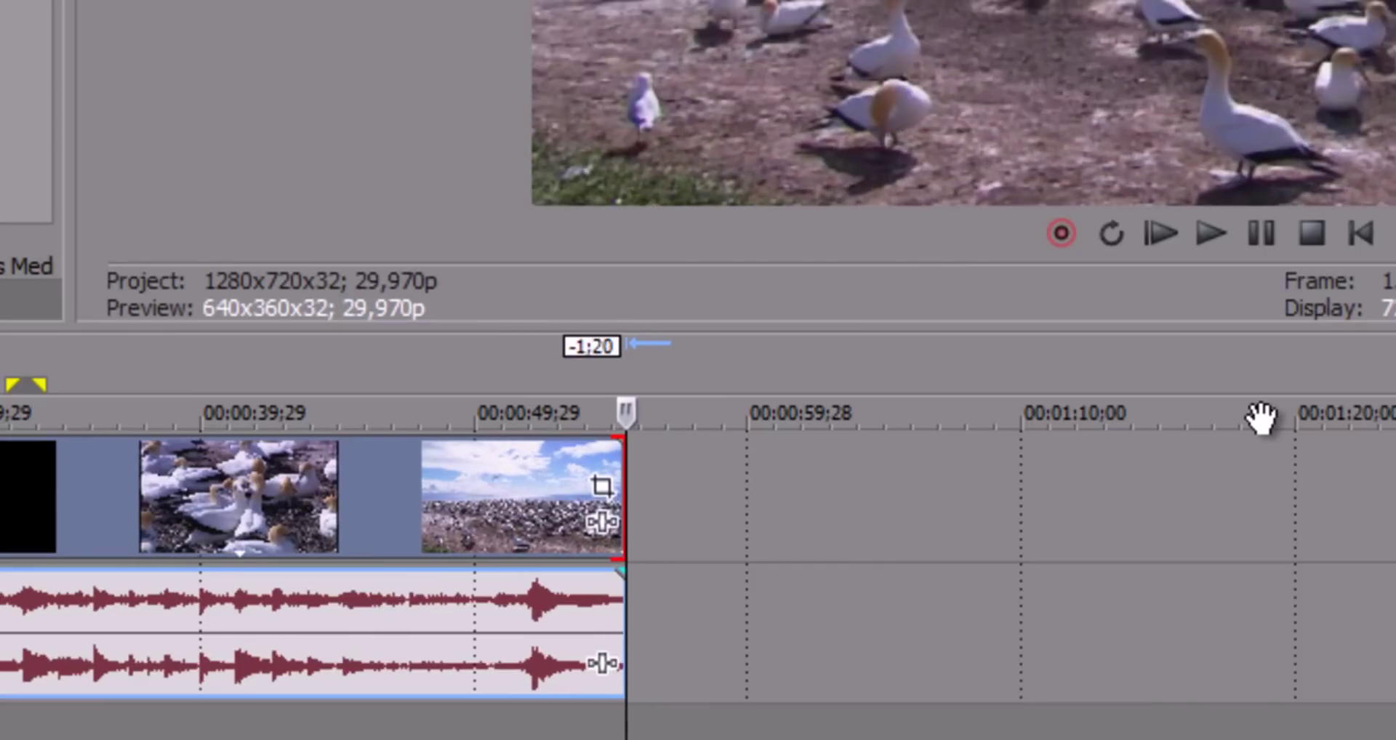
pyautogui.press('Left')
pyautogui.press('Left')
pyautogui.press('Left')
pyautogui.press('Left')
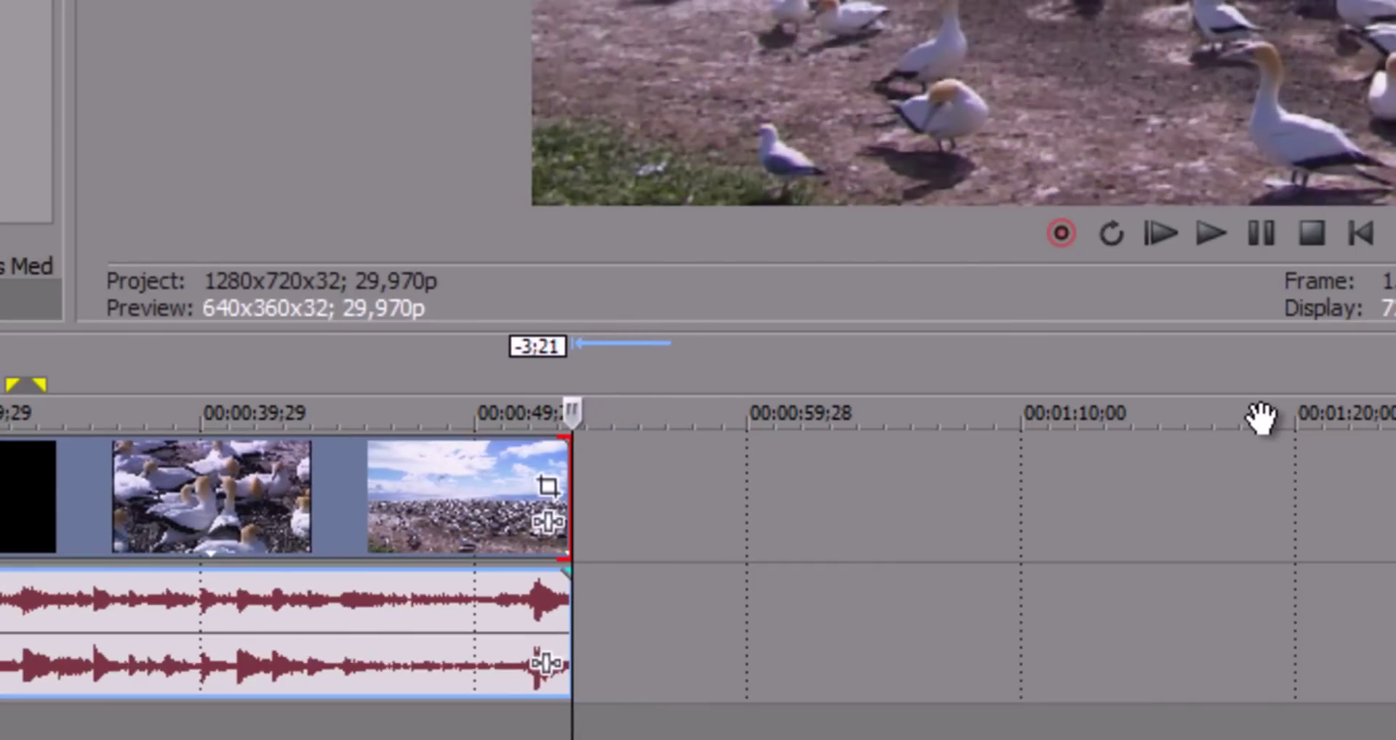
pyautogui.press('Left')
pyautogui.press('Left')
pyautogui.press('Left')
pyautogui.press('Left')
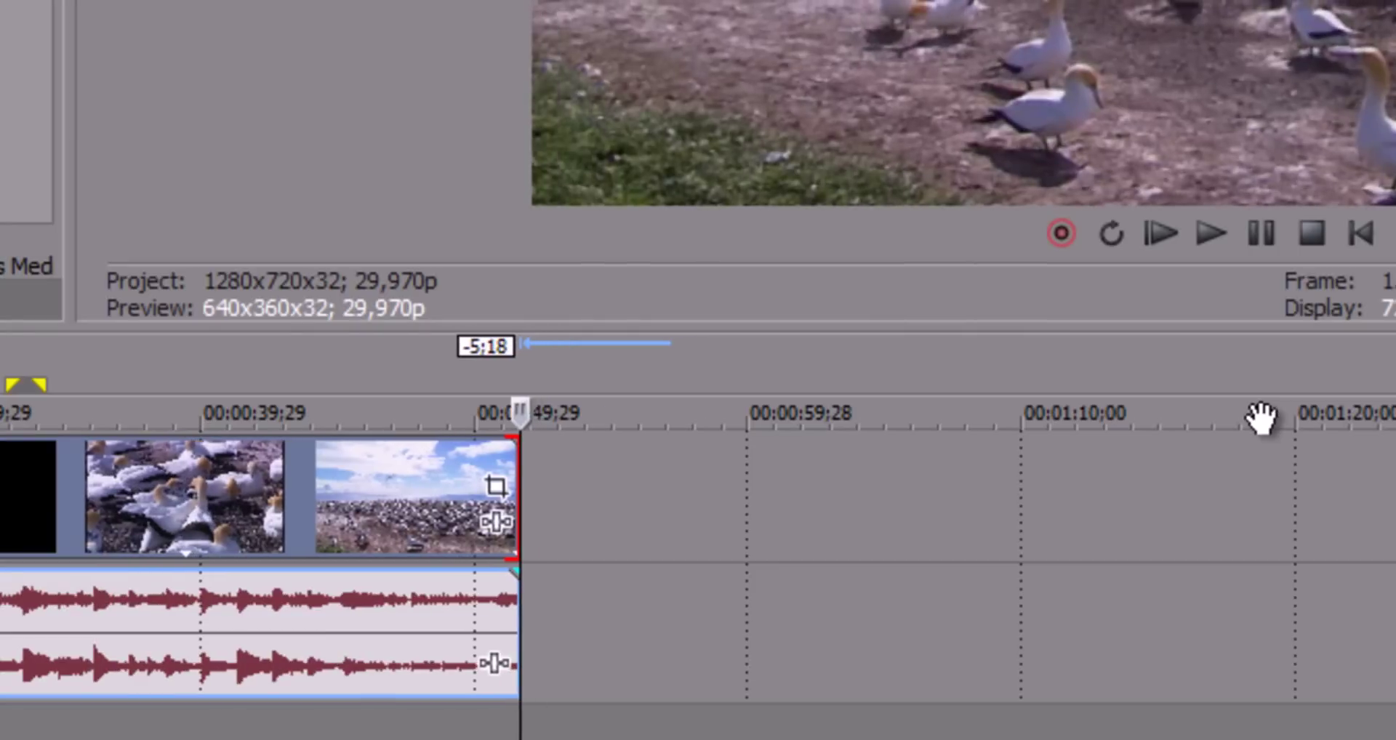
# Step: Extend the event's end back out to nearly its full length
pyautogui.press('Right')
pyautogui.press('Right')
pyautogui.press('Right')
pyautogui.press('Right')
pyautogui.press('Right')
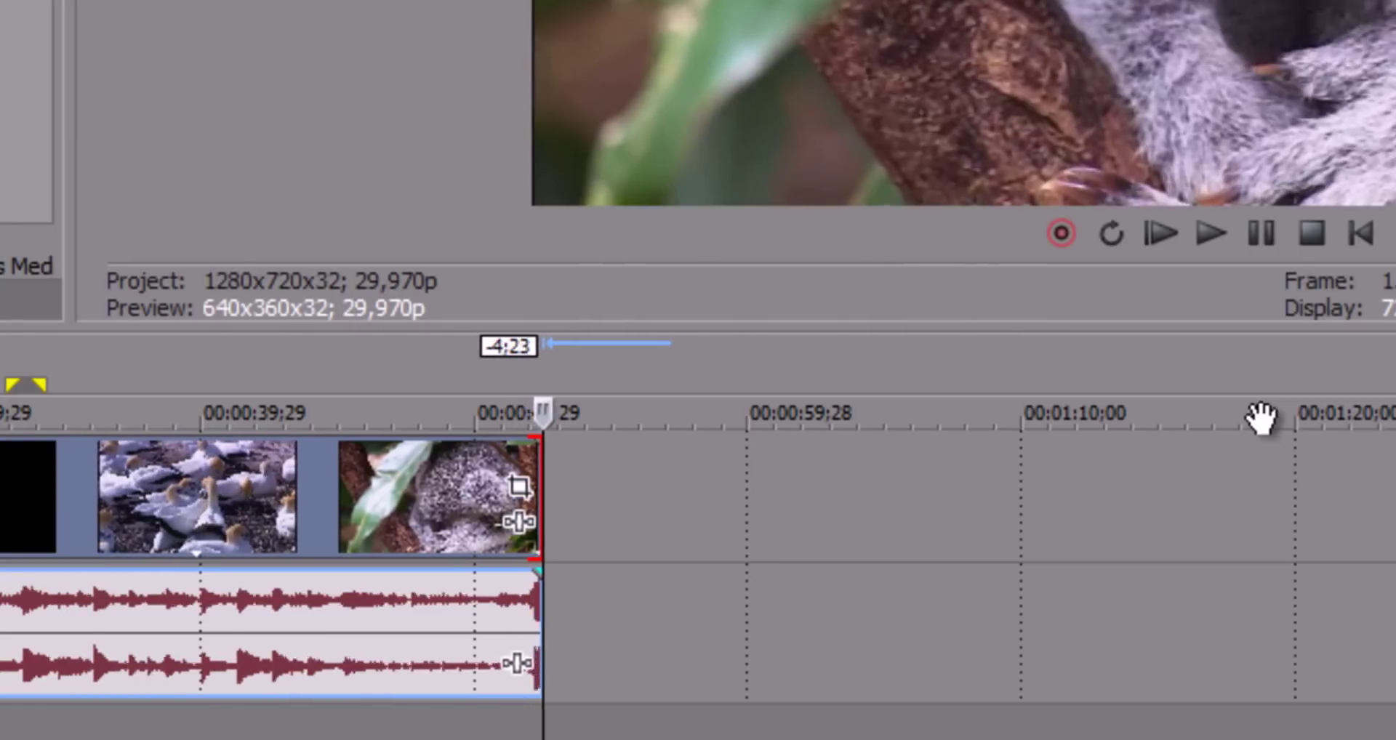
pyautogui.press('Right')
pyautogui.press('Right')
pyautogui.press('Right')
pyautogui.press('Right')
pyautogui.press('Right')
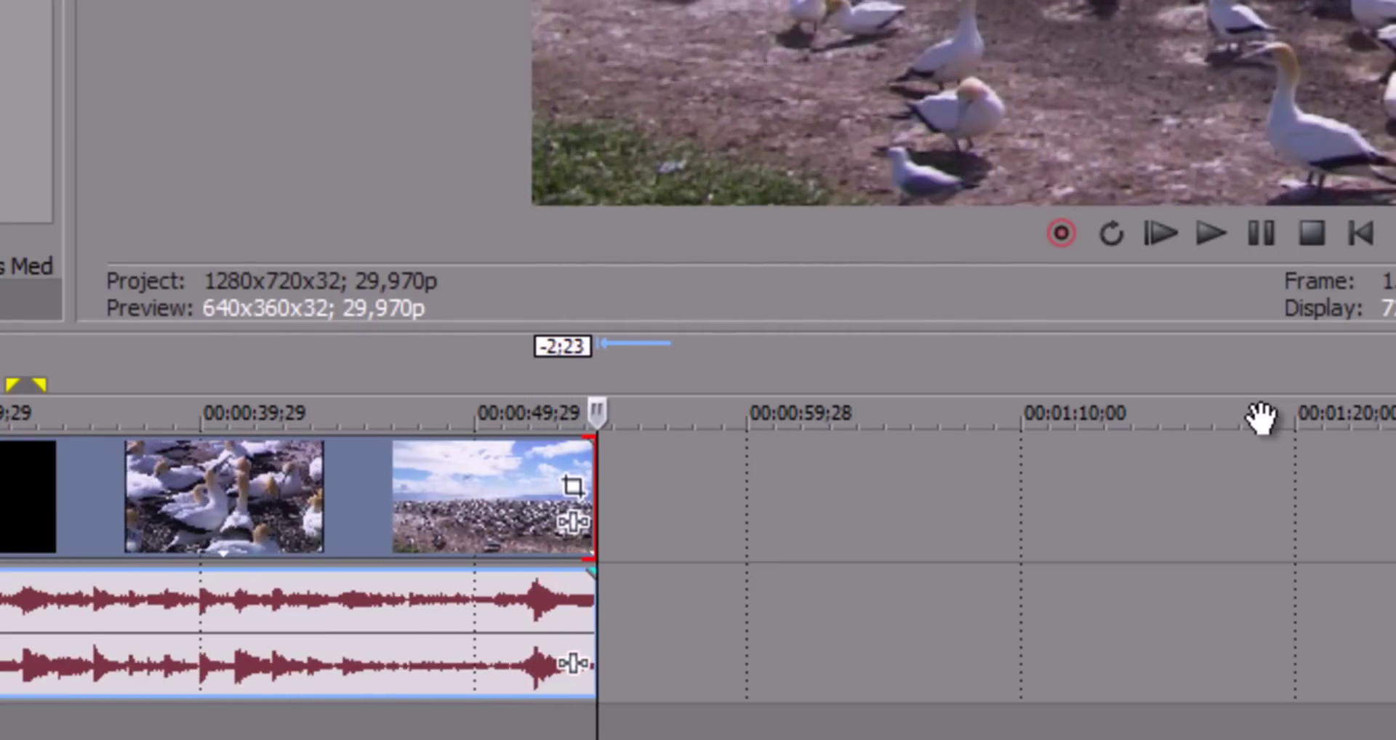
pyautogui.press('Right')
pyautogui.press('Right')
pyautogui.press('Right')
pyautogui.press('Right')
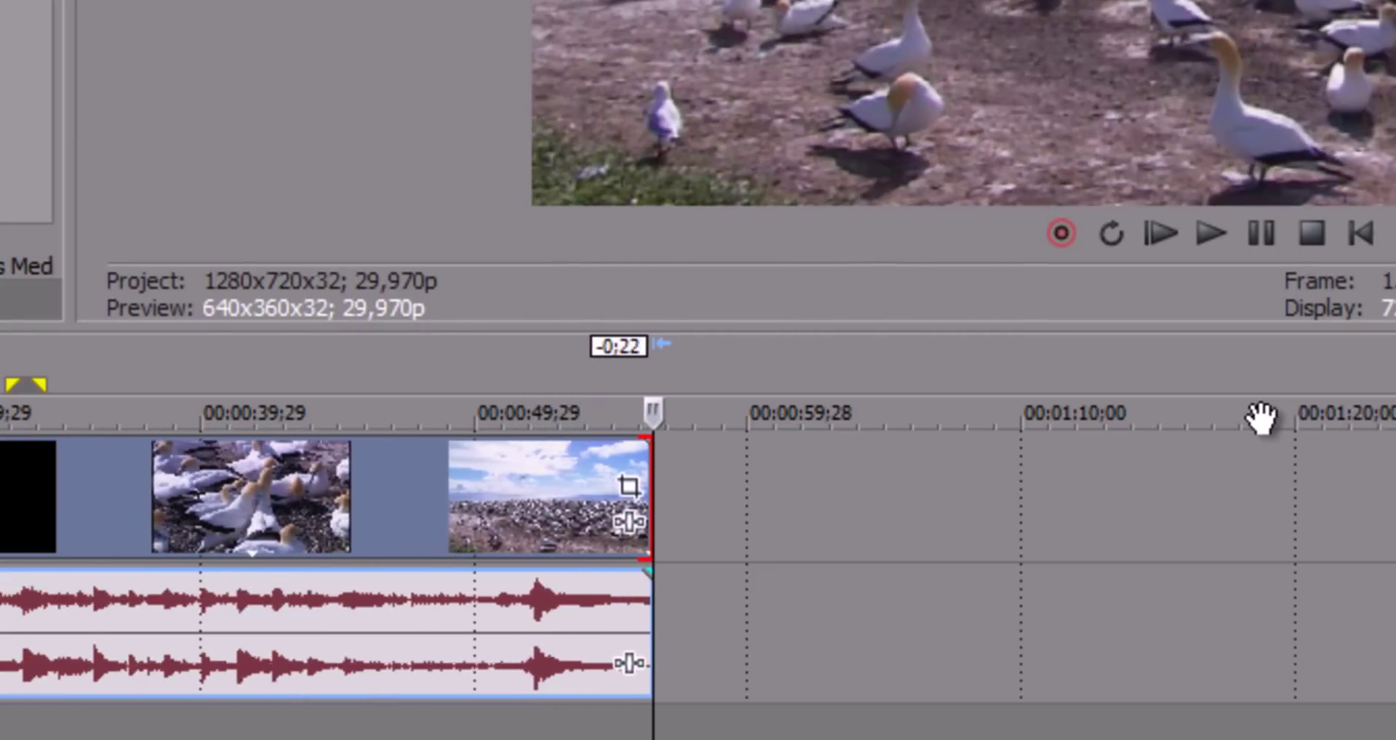
pyautogui.press('Right')
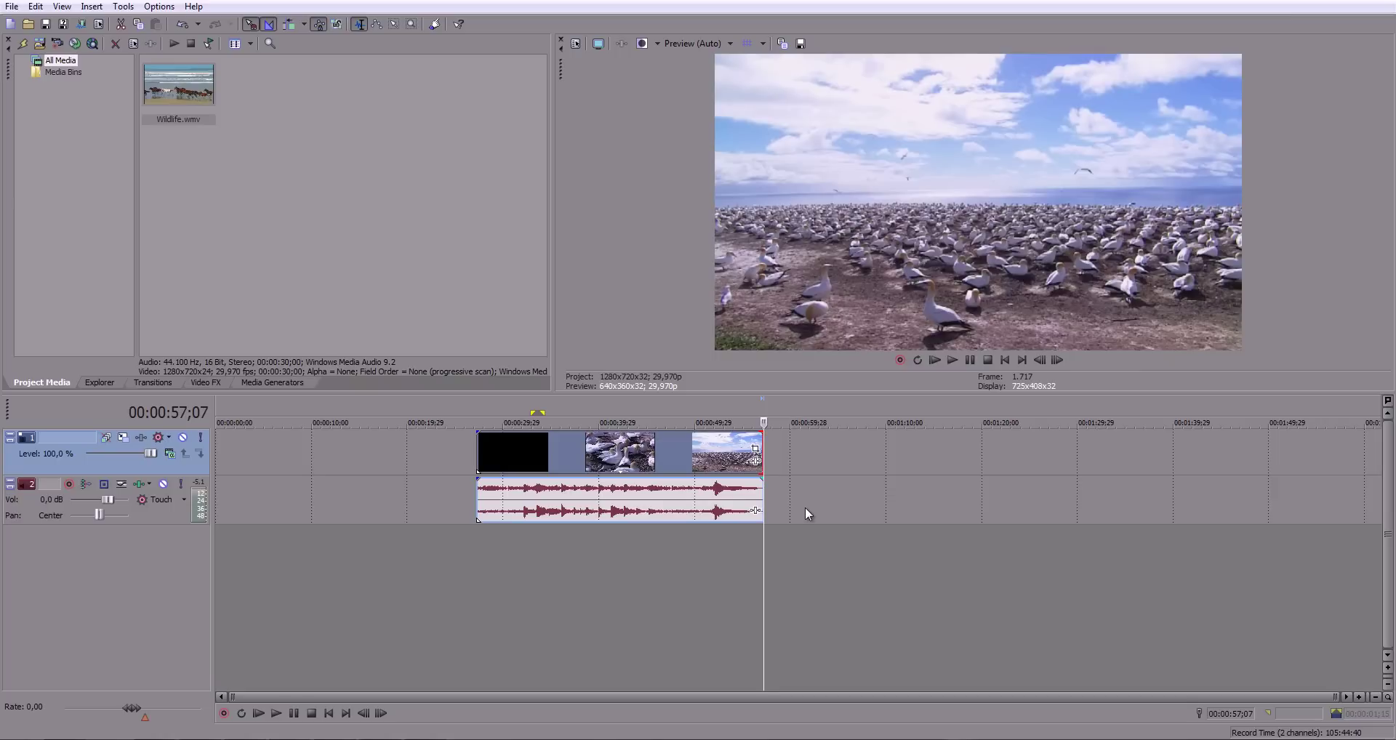
# Step: Deselect the clips and move the playhead to 00:00:32;10, where the birds take off
pyautogui.click(531, 597)
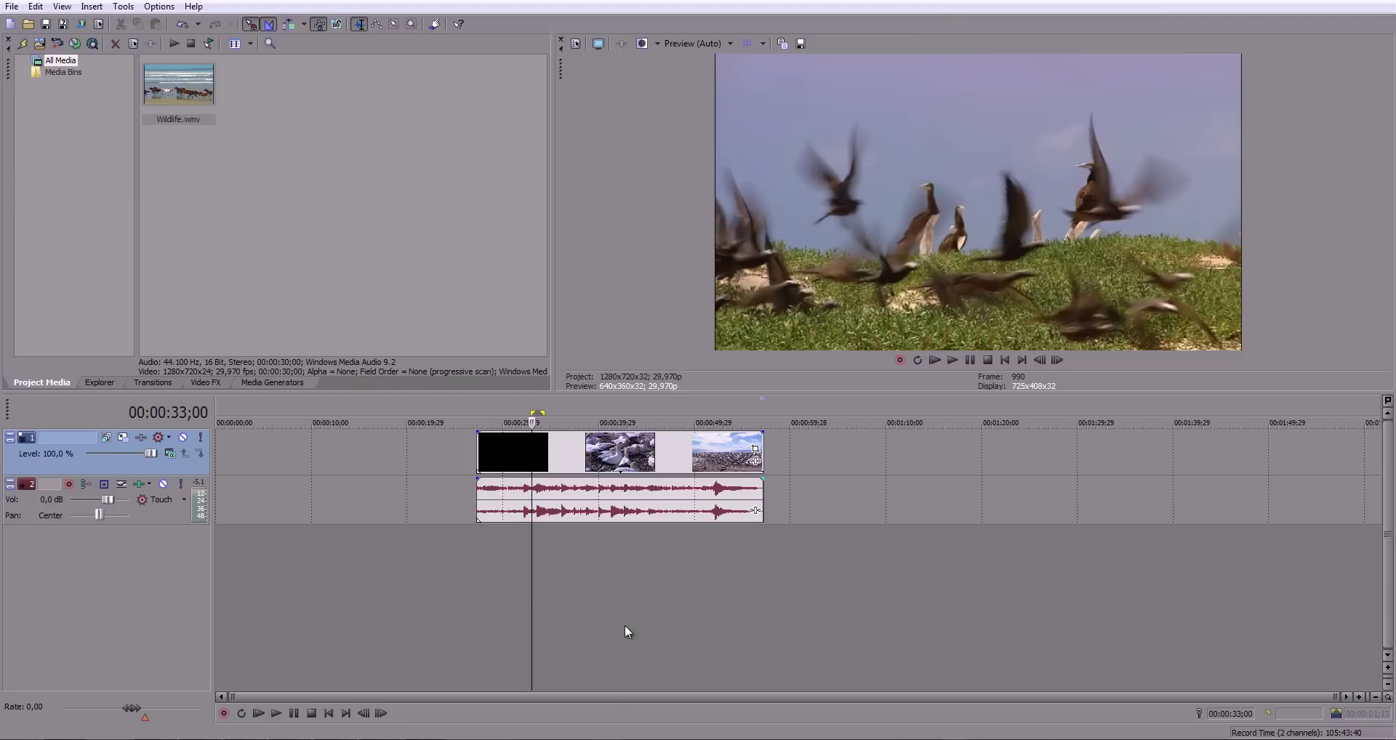
pyautogui.click(625, 625)
pyautogui.click(525, 625)
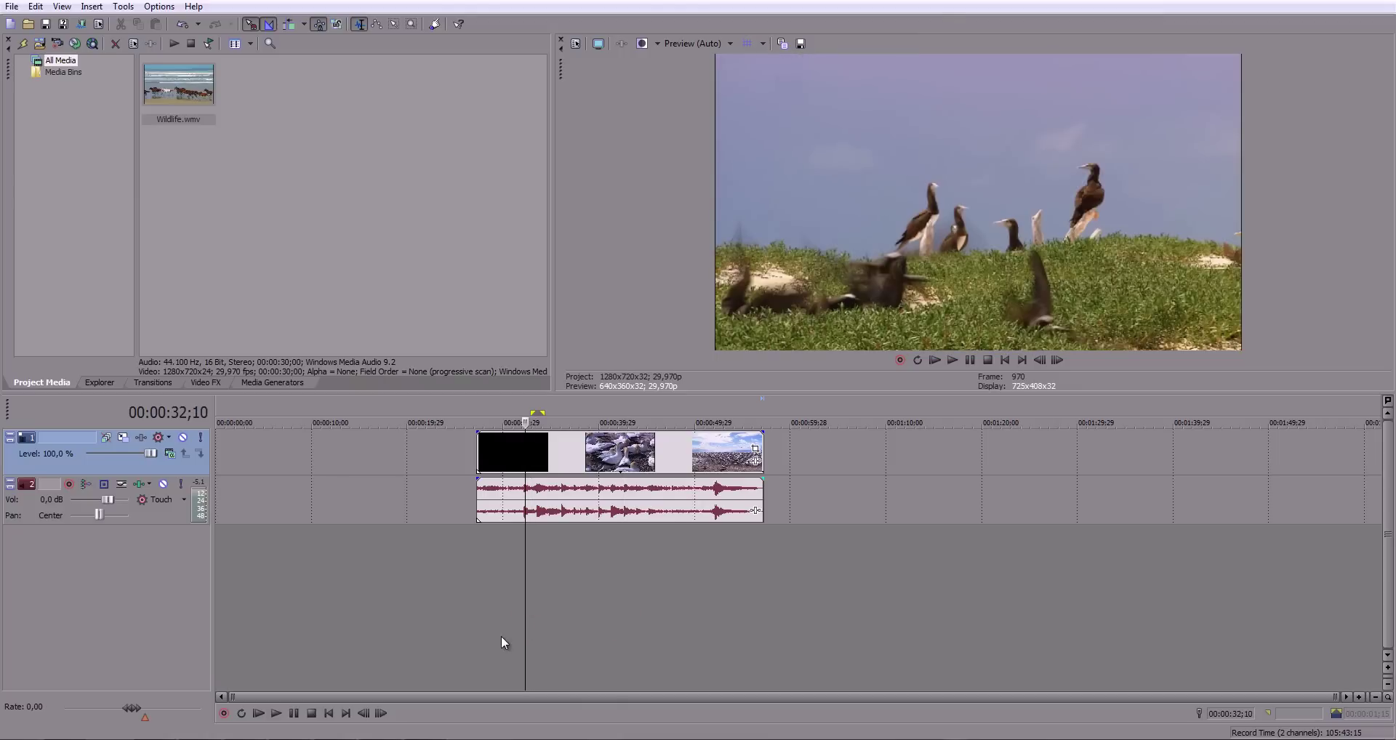
# Step: Add marker 1 at 00:00:32;10 named 'stavio video efekat'
pyautogui.press('m')
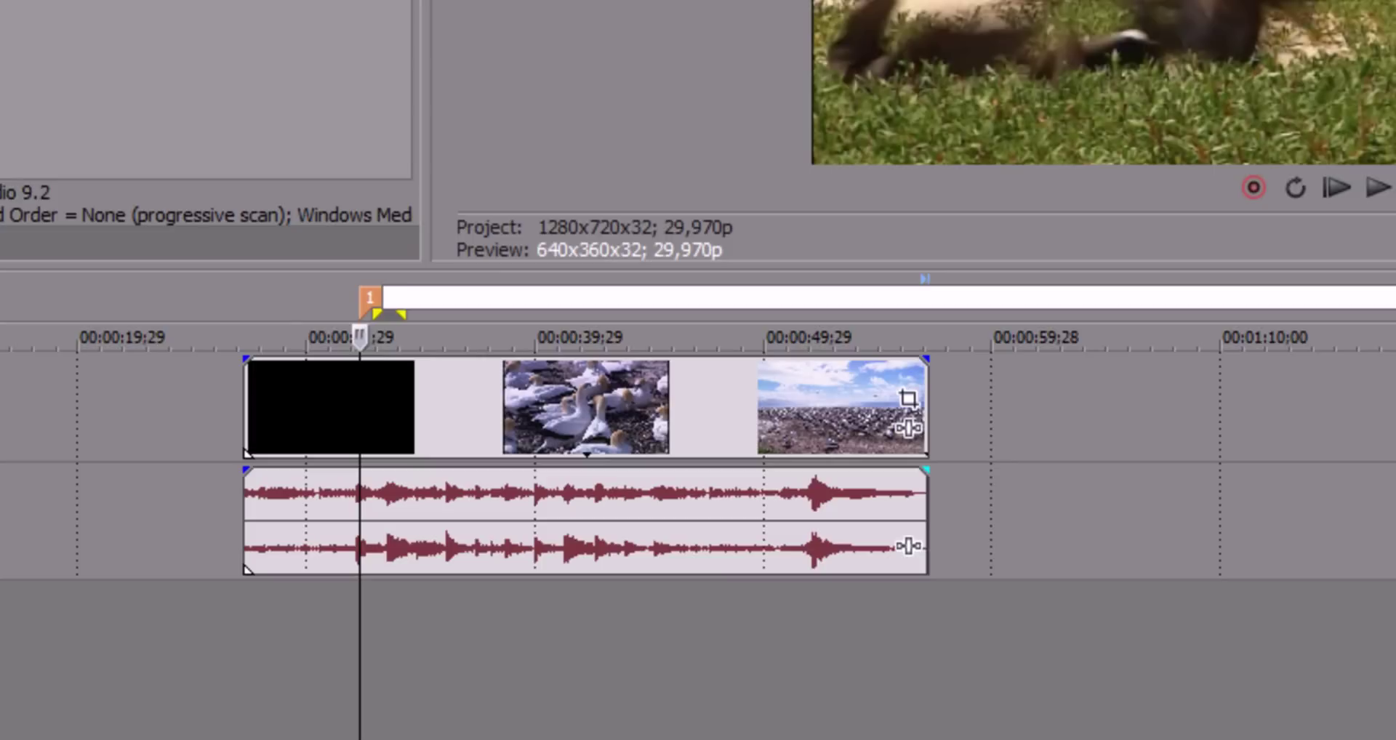
pyautogui.write('stavio ')
pyautogui.write('video efekat')
pyautogui.press('Return')
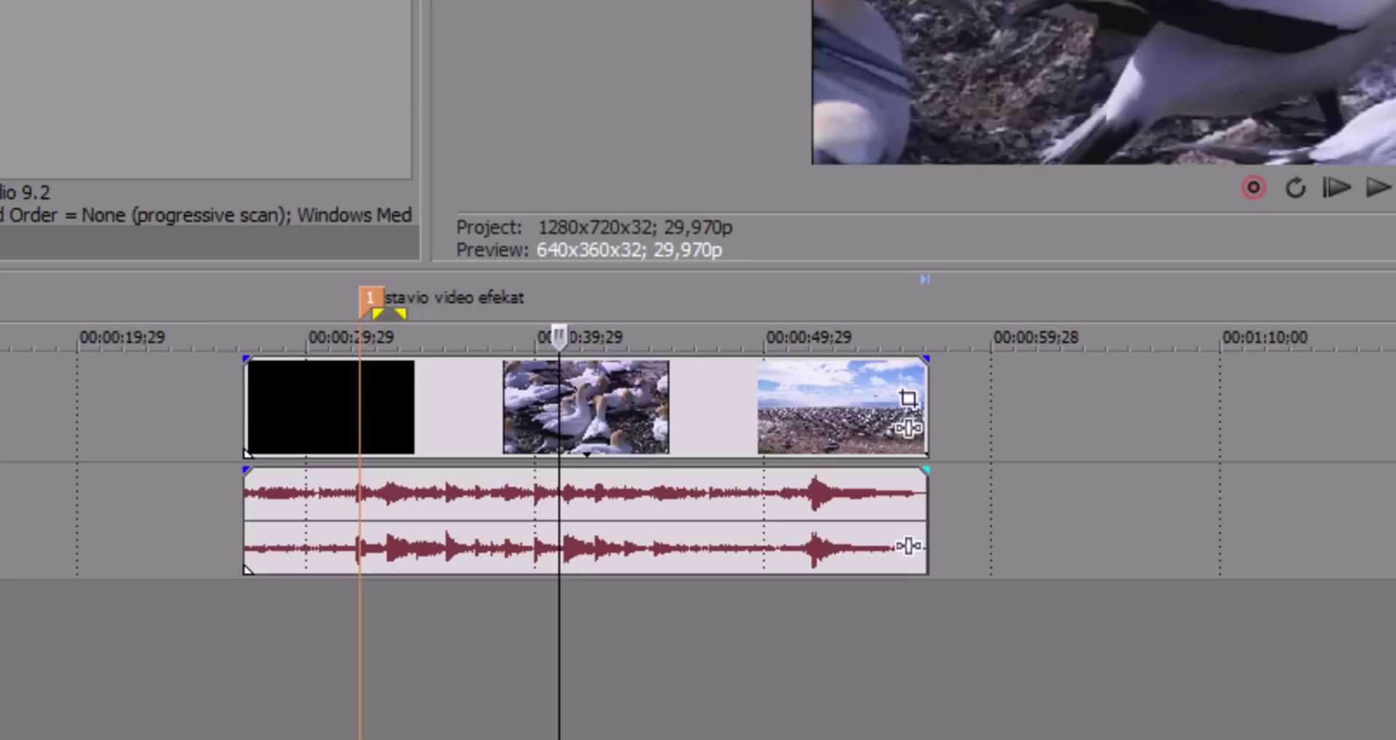
# Step: Add marker 2 near 00:00:41 named 'stavio muziku'
pyautogui.press('m')
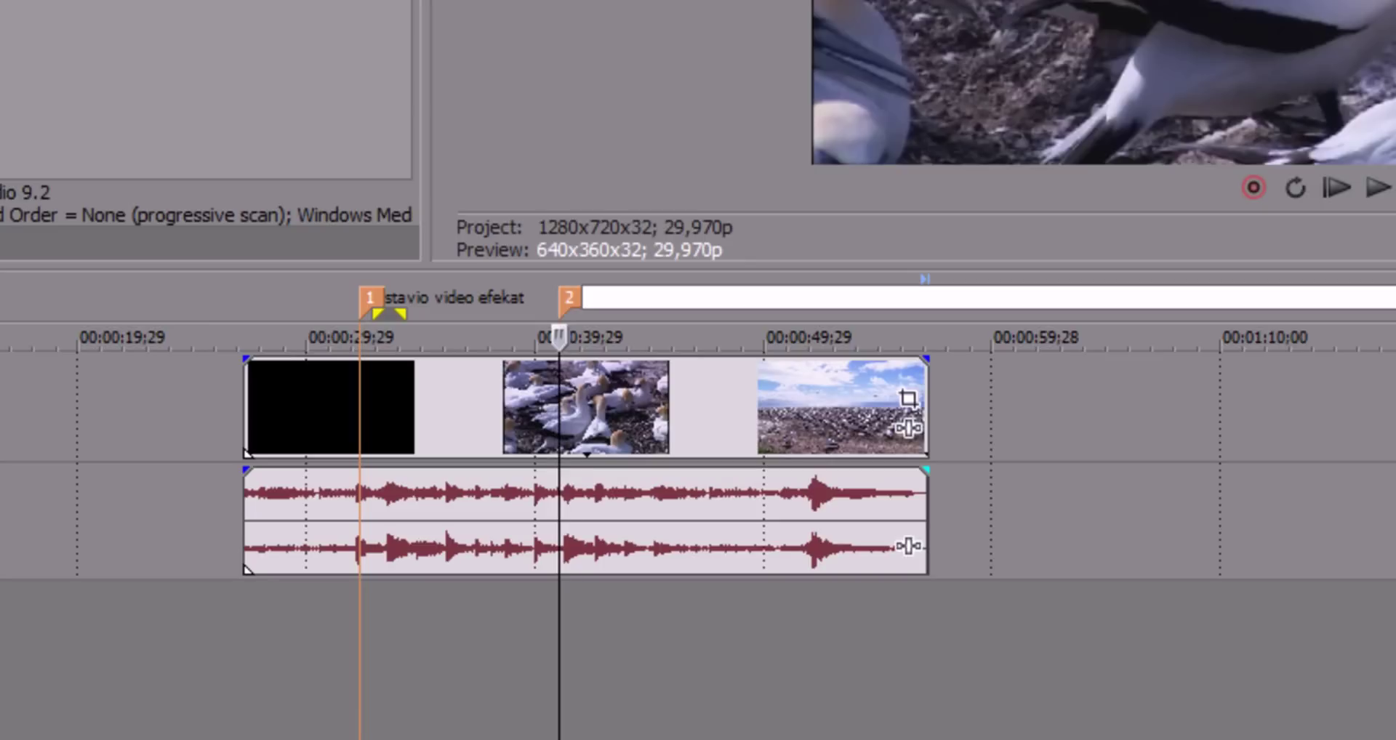
pyautogui.write('po')
pyautogui.press('BackSpace')
pyautogui.press('BackSpace')
pyautogui.write('stavio mu')
pyautogui.press('BackSpace')
pyautogui.press('BackSpace')
pyautogui.write('muziku')
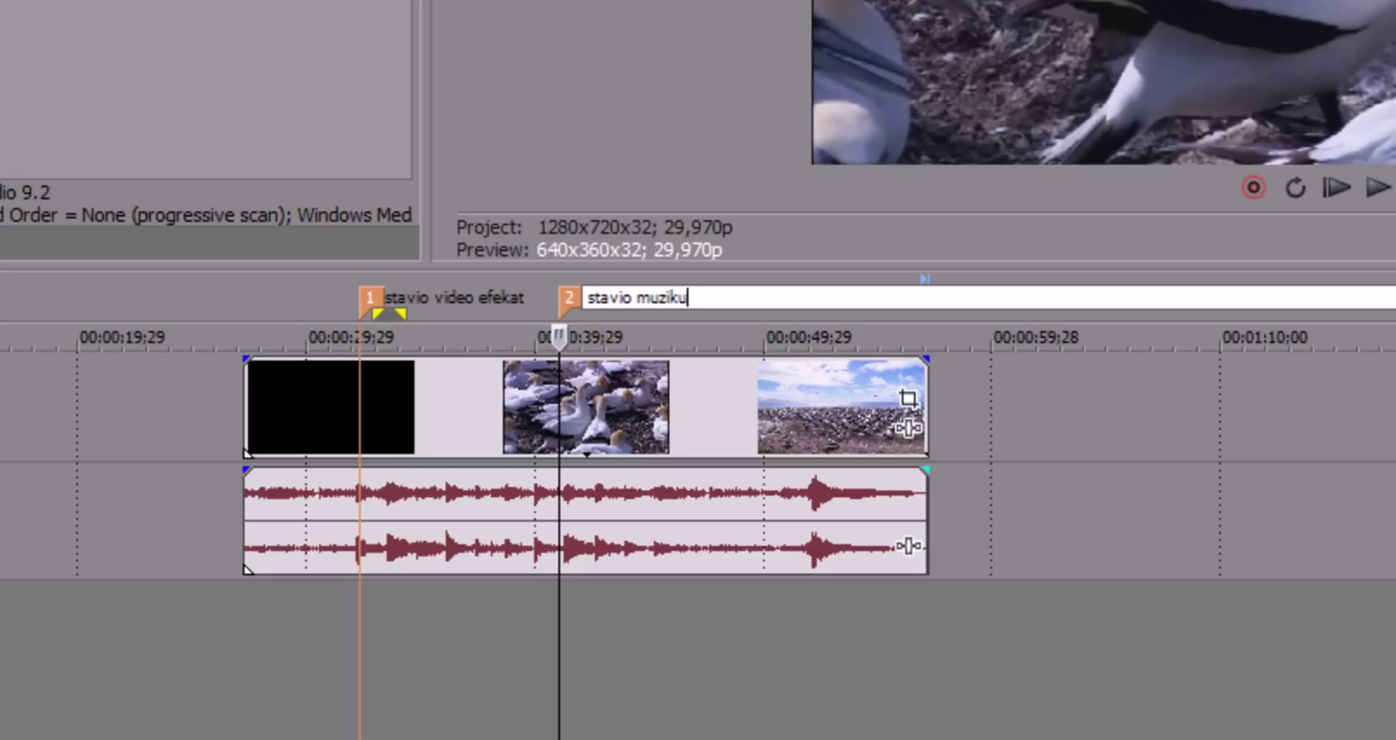
pyautogui.press('Return')
# Step: Jump between markers 1 and 2, then play briefly from about 43 seconds
pyautogui.click(770, 670)
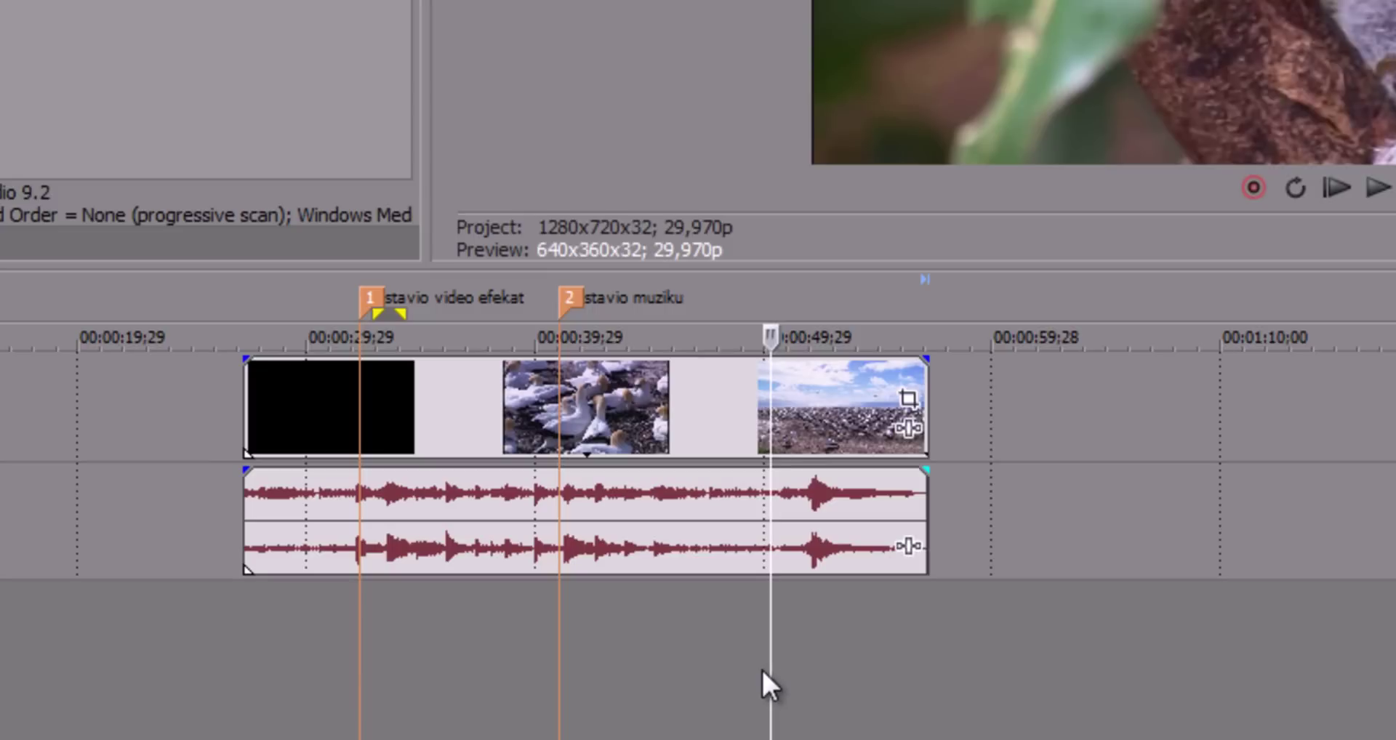
pyautogui.press('1')
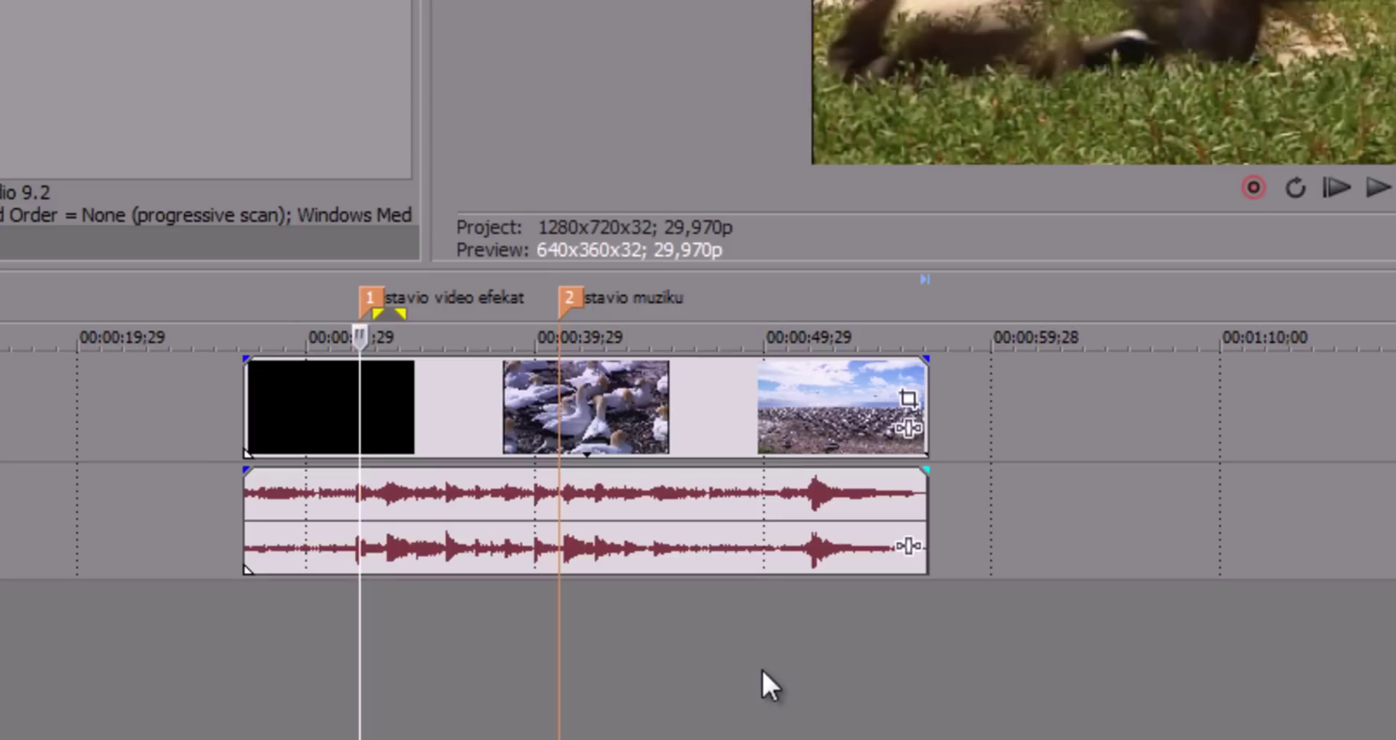
pyautogui.press('2')
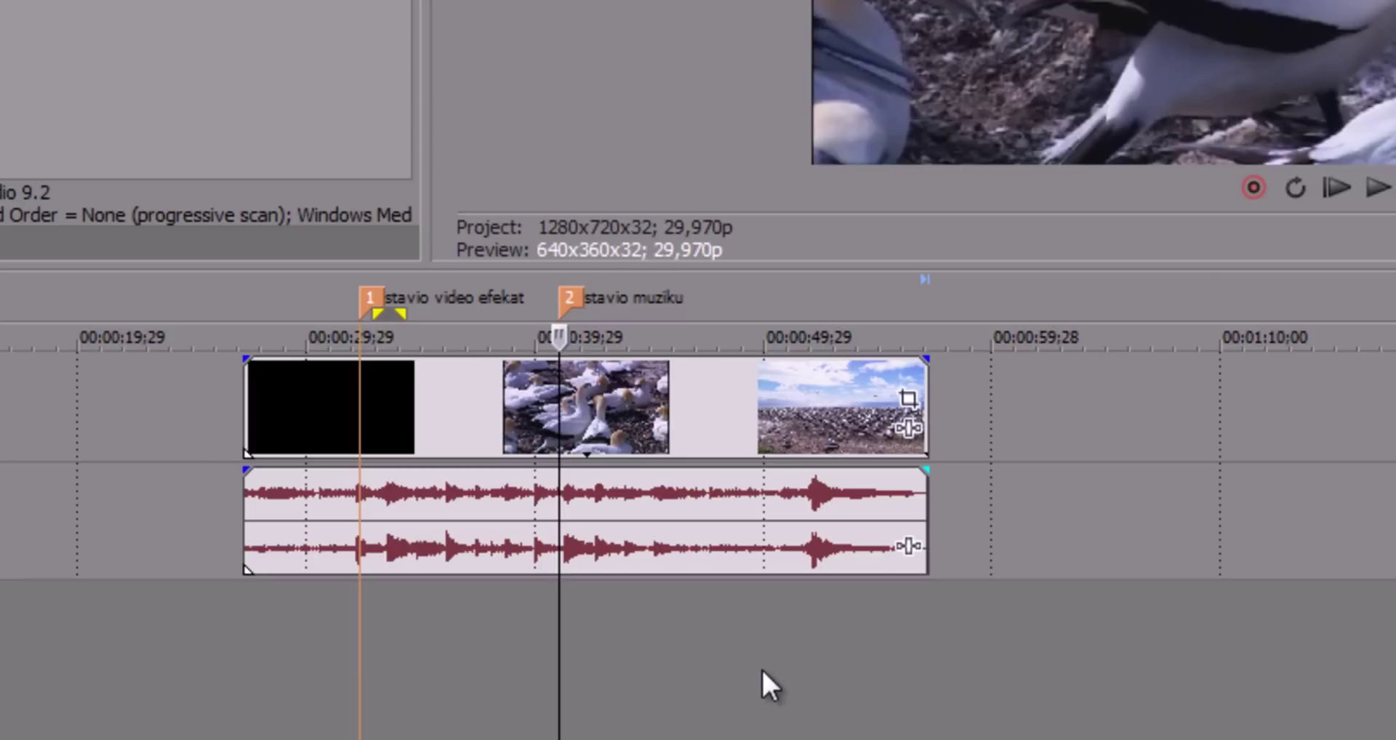
pyautogui.press('1')
pyautogui.click(636, 338)
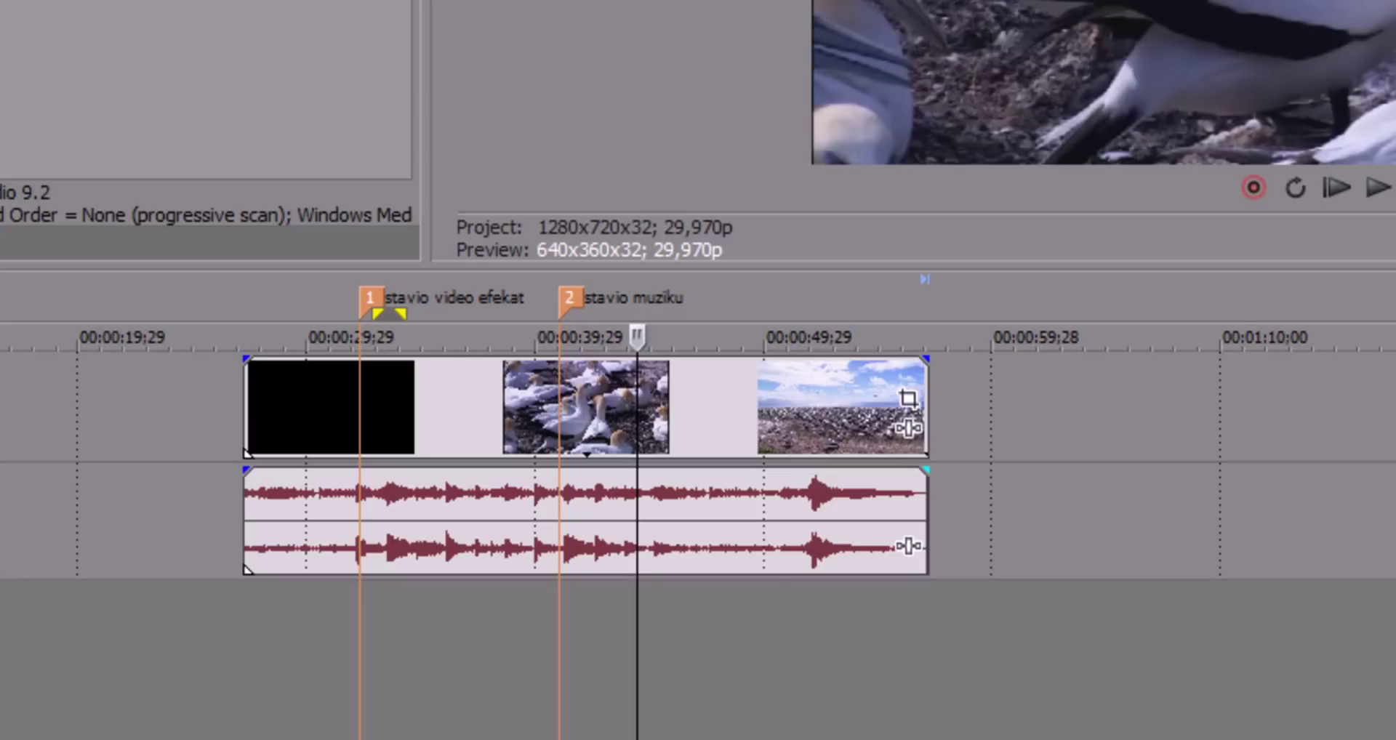
pyautogui.press('space')
pyautogui.press('space')
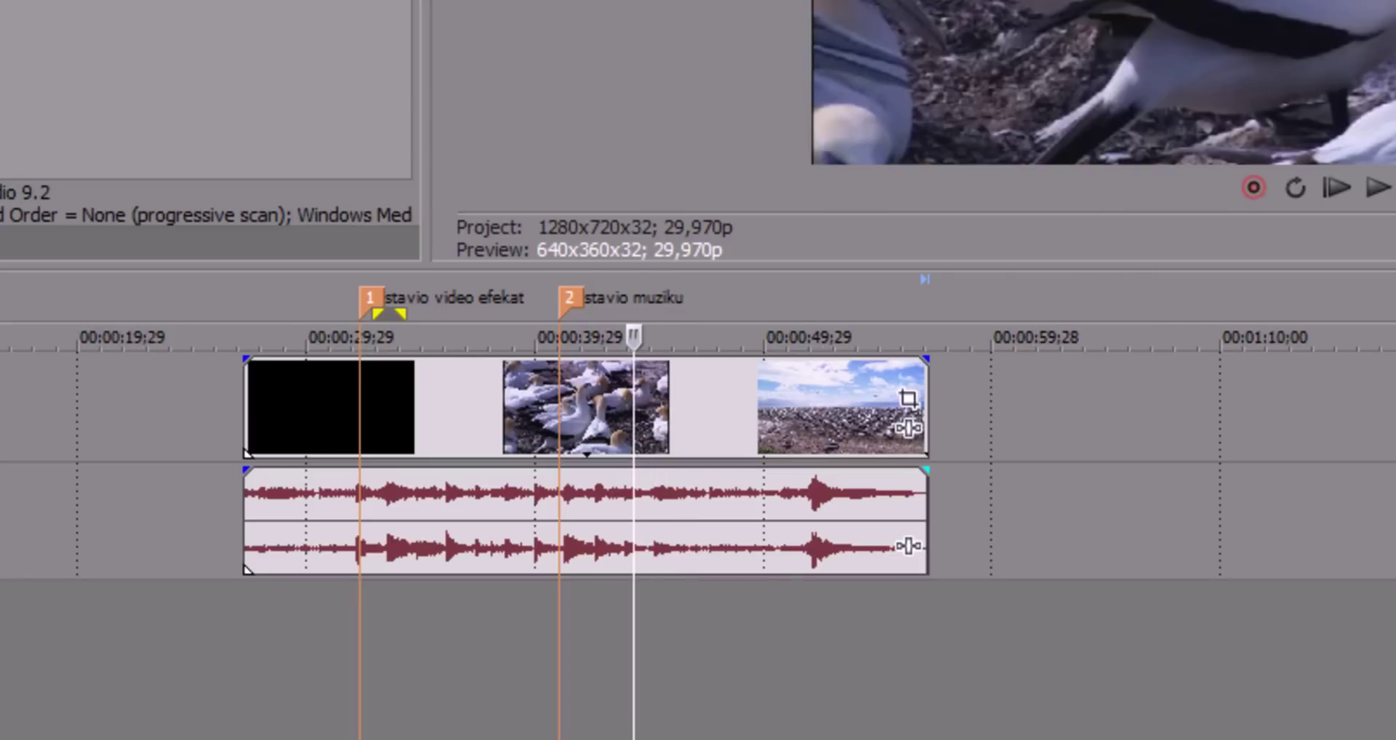
# Step: Select the span from about 42 s to 48 s and insert region 3 named 'smanji jačinu audia'
pyautogui.moveTo(763, 342); pyautogui.dragTo(645, 342)
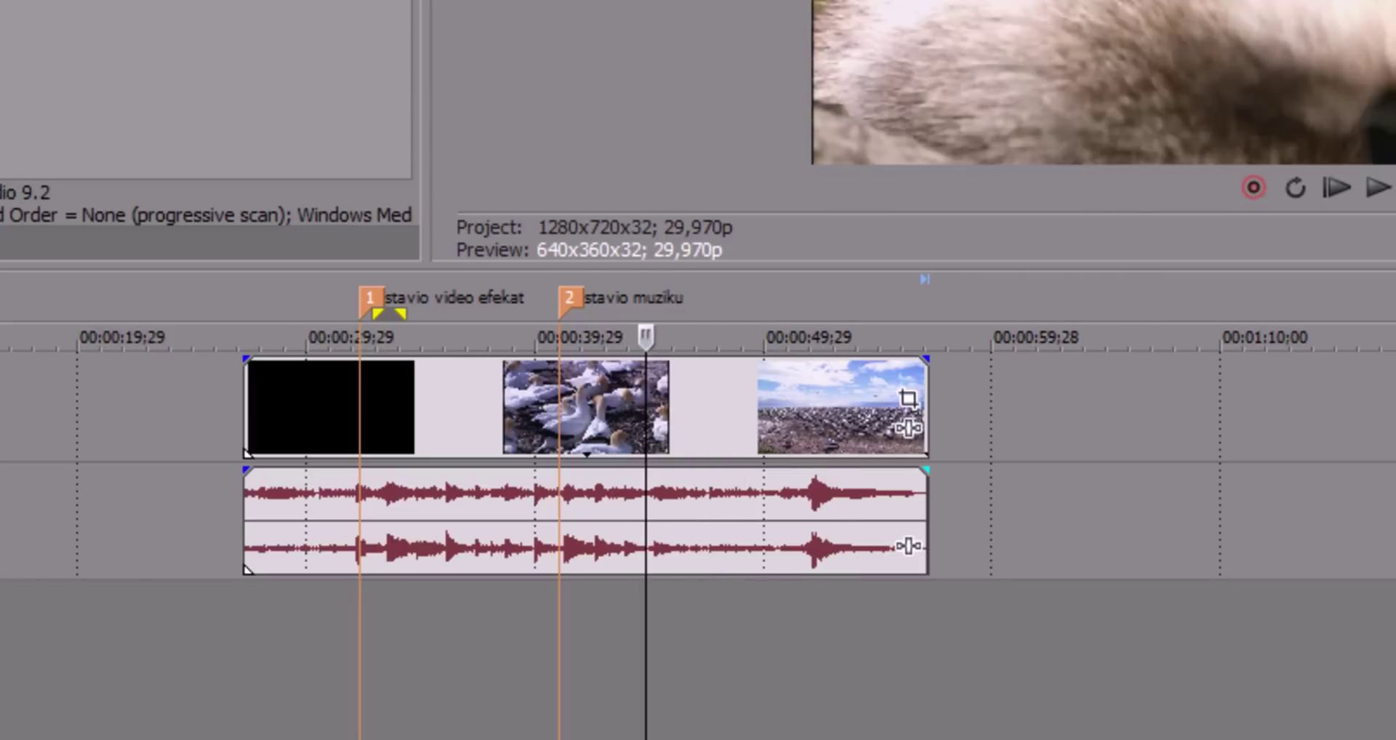
pyautogui.moveTo(775, 731); pyautogui.dragTo(639, 713)
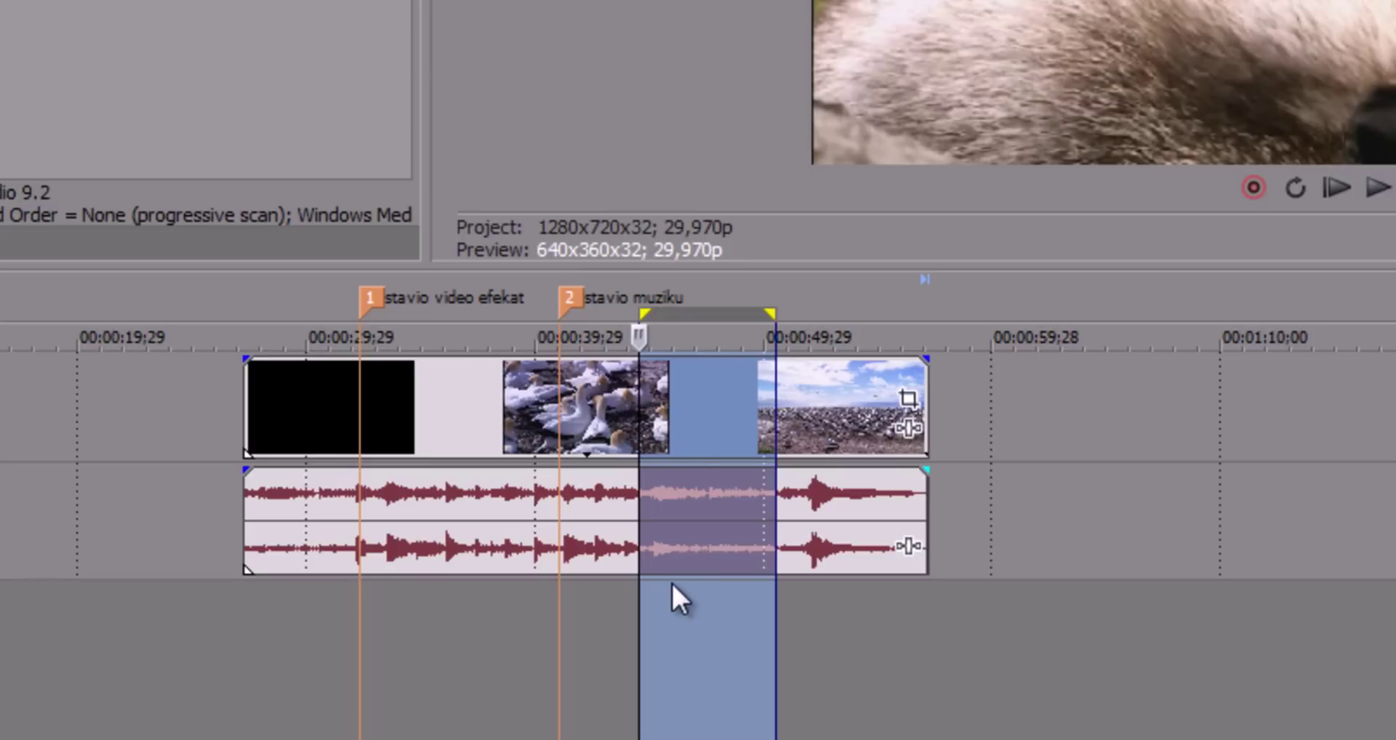
pyautogui.press('m')
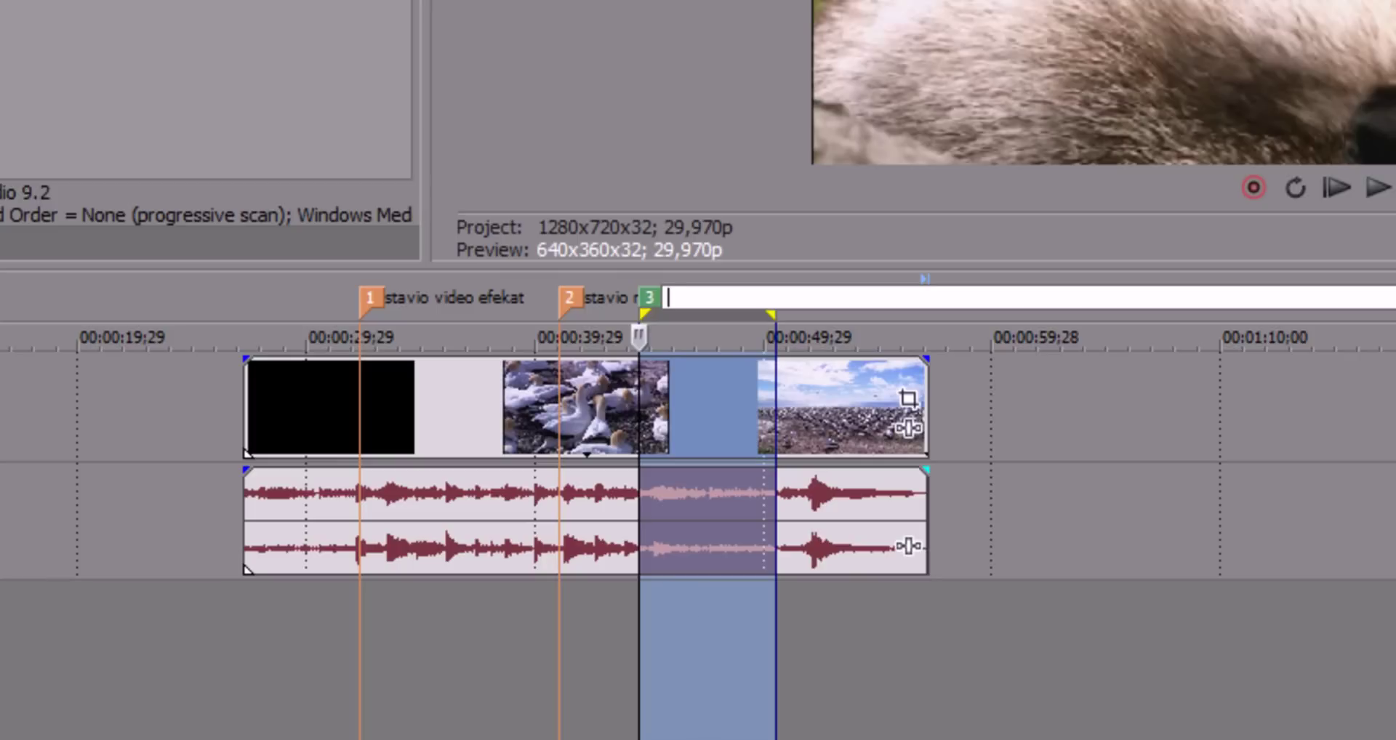
pyautogui.write('smanji ')
pyautogui.write('jačinu adu')
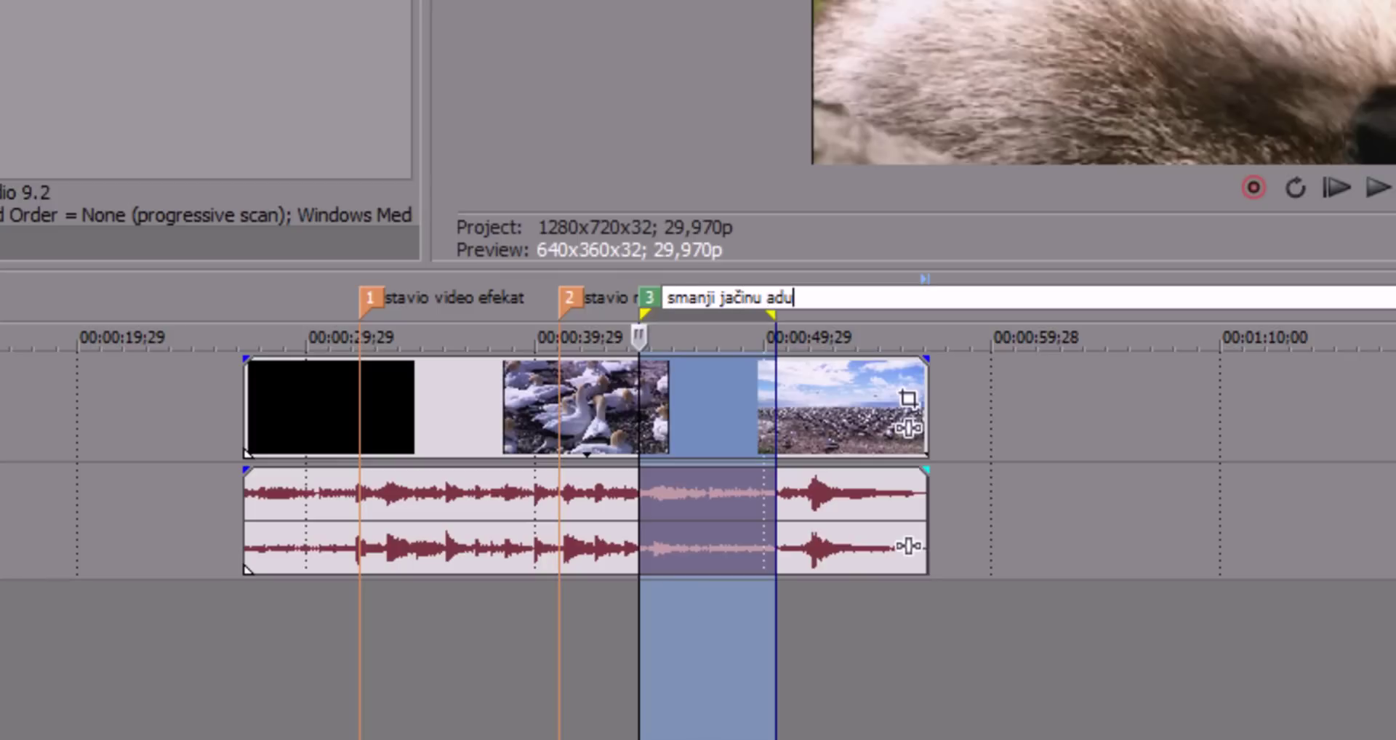
pyautogui.press('BackSpace')
pyautogui.press('BackSpace')
pyautogui.write('udi')
pyautogui.press('Return')
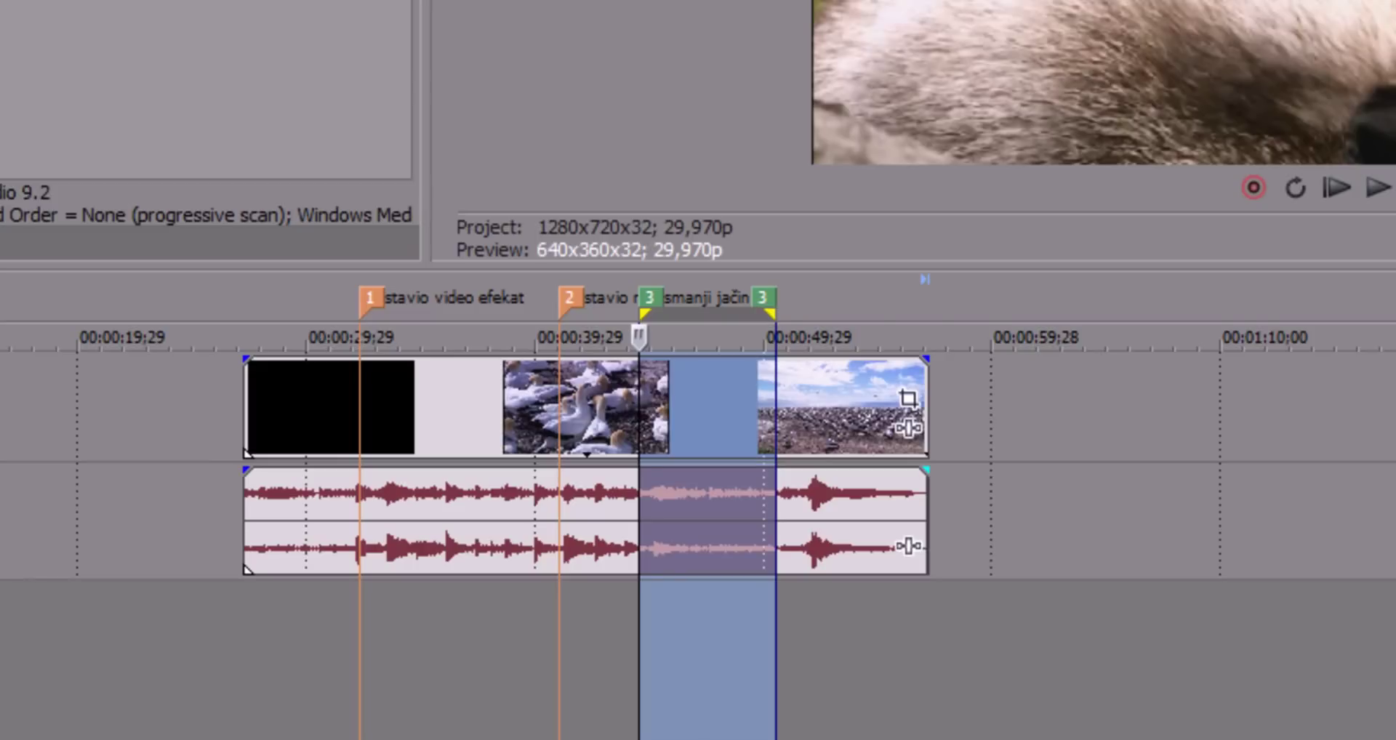
pyautogui.click(854, 342)
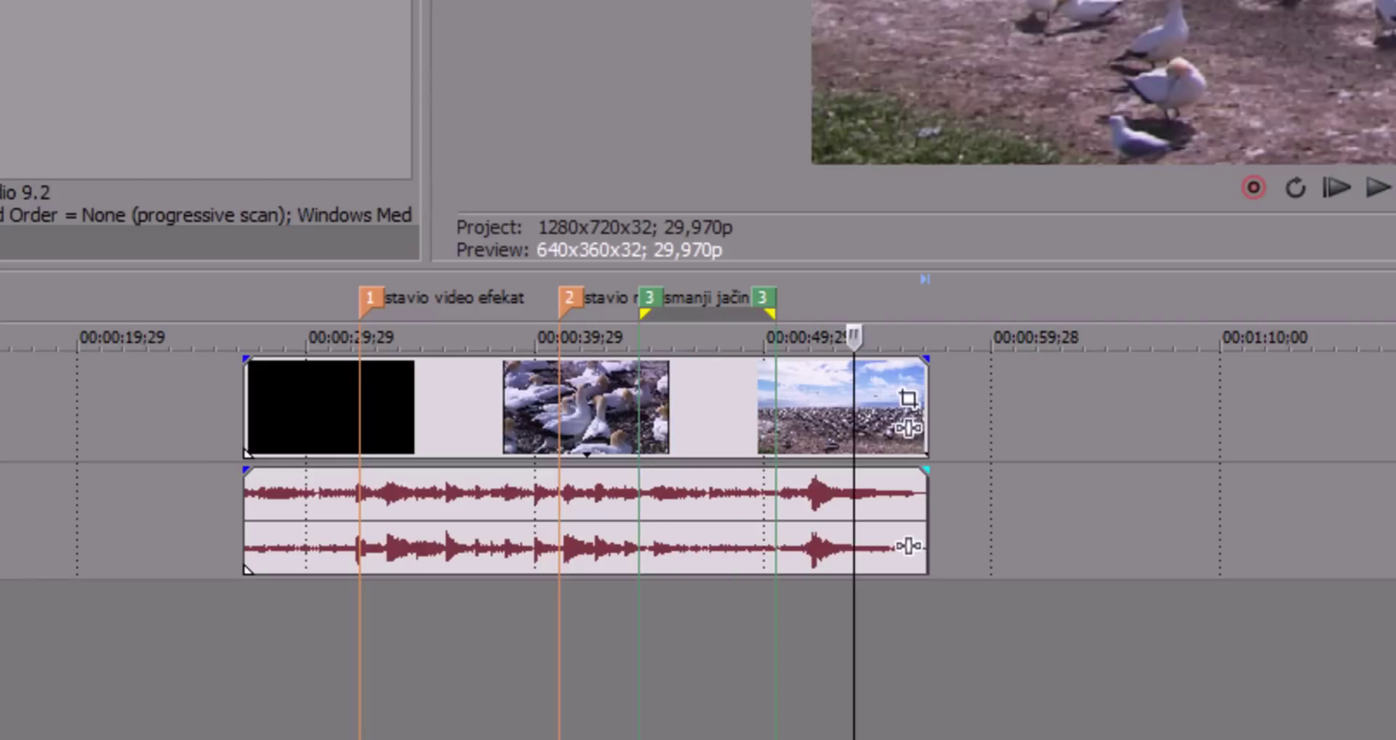
pyautogui.click(709, 678)
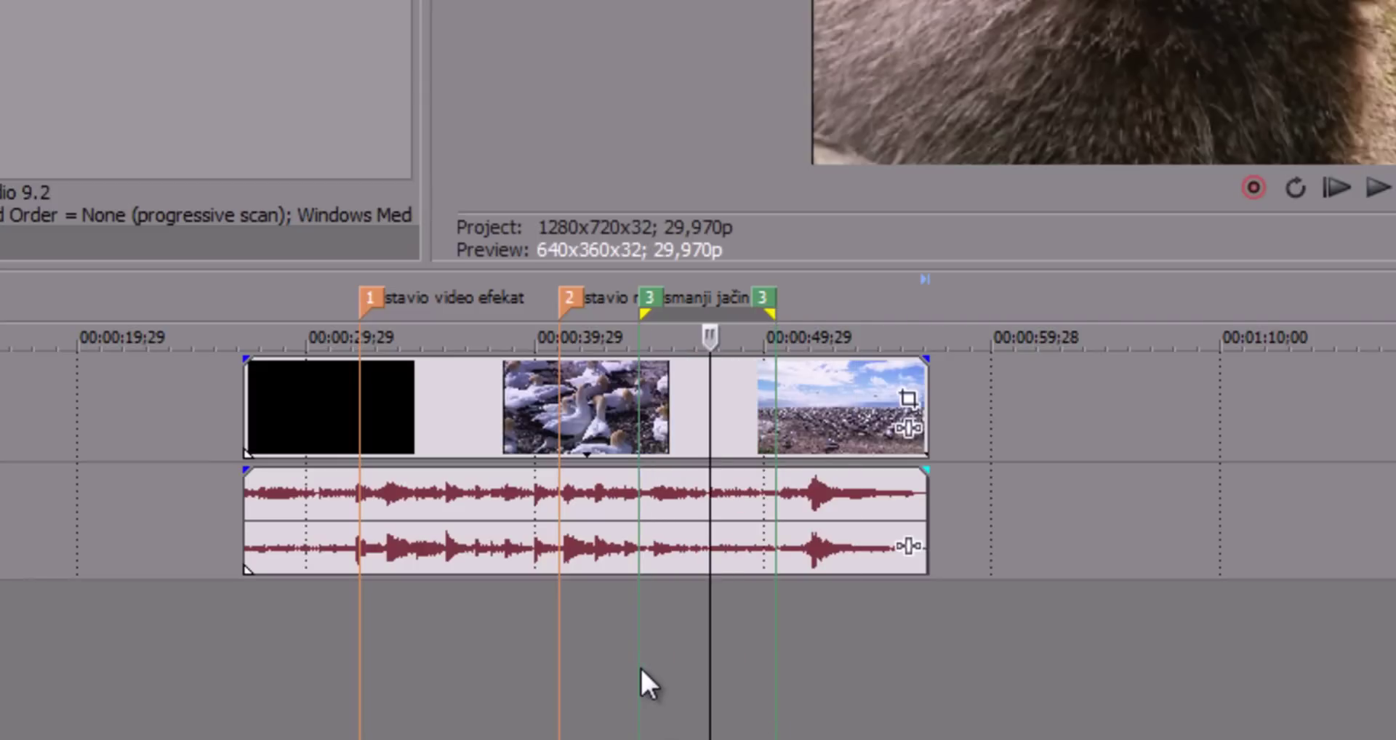
pyautogui.click(661, 308)
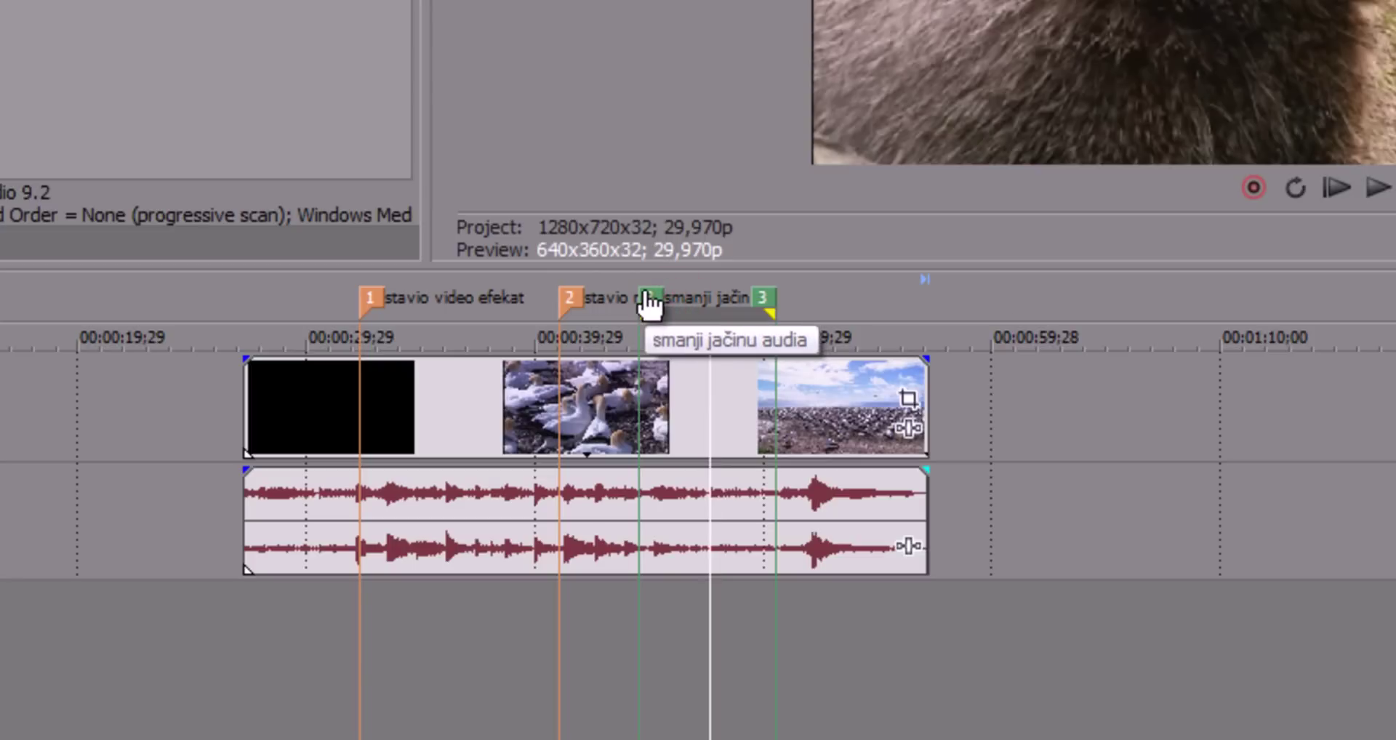
pyautogui.rightClick(649, 305)
pyautogui.click(1048, 678)
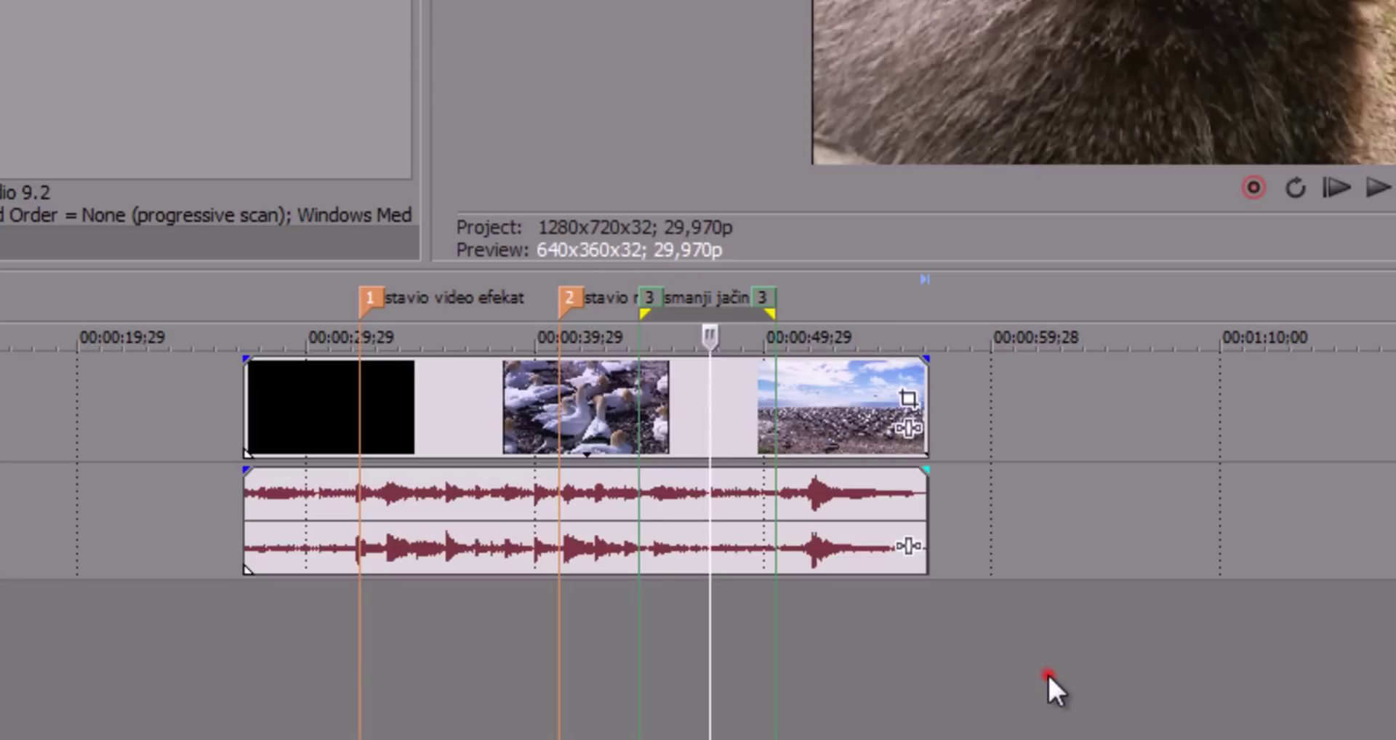
pyautogui.rightClick(652, 292)
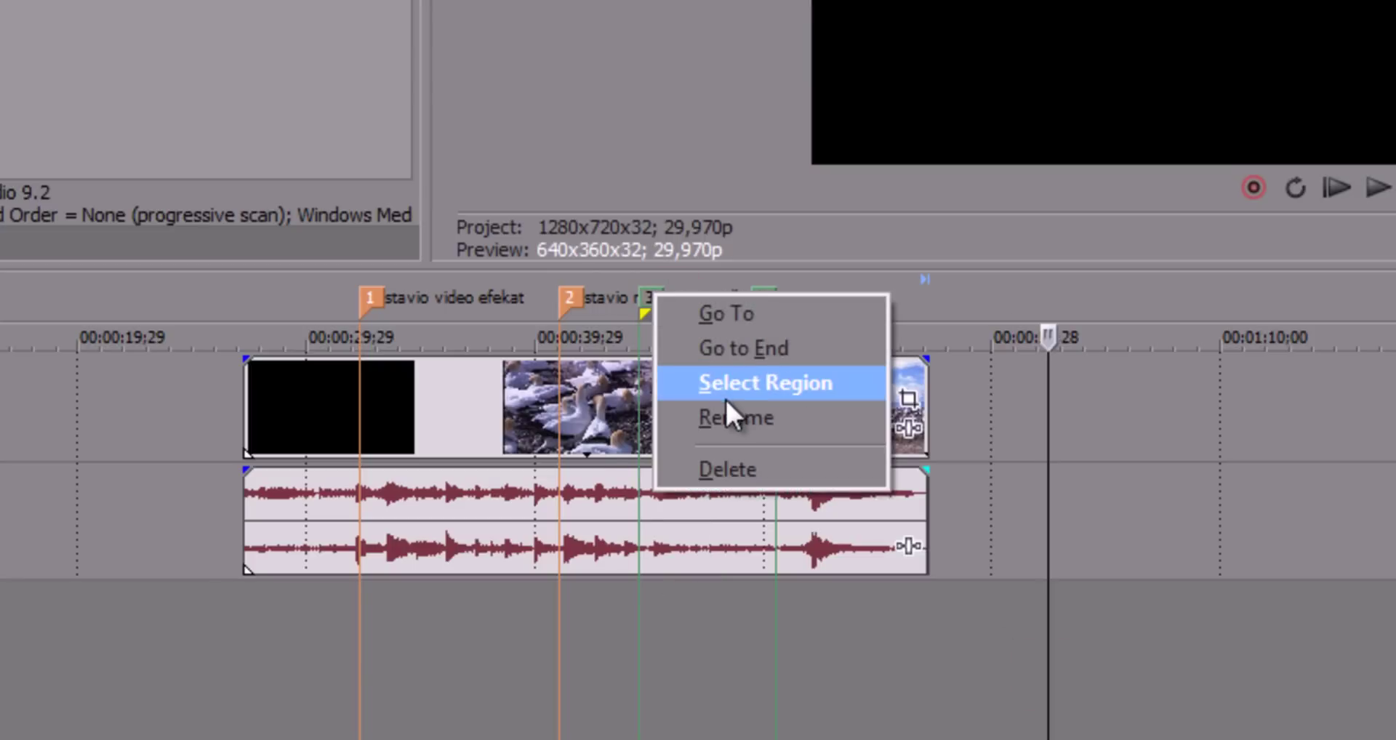
pyautogui.click(727, 470)
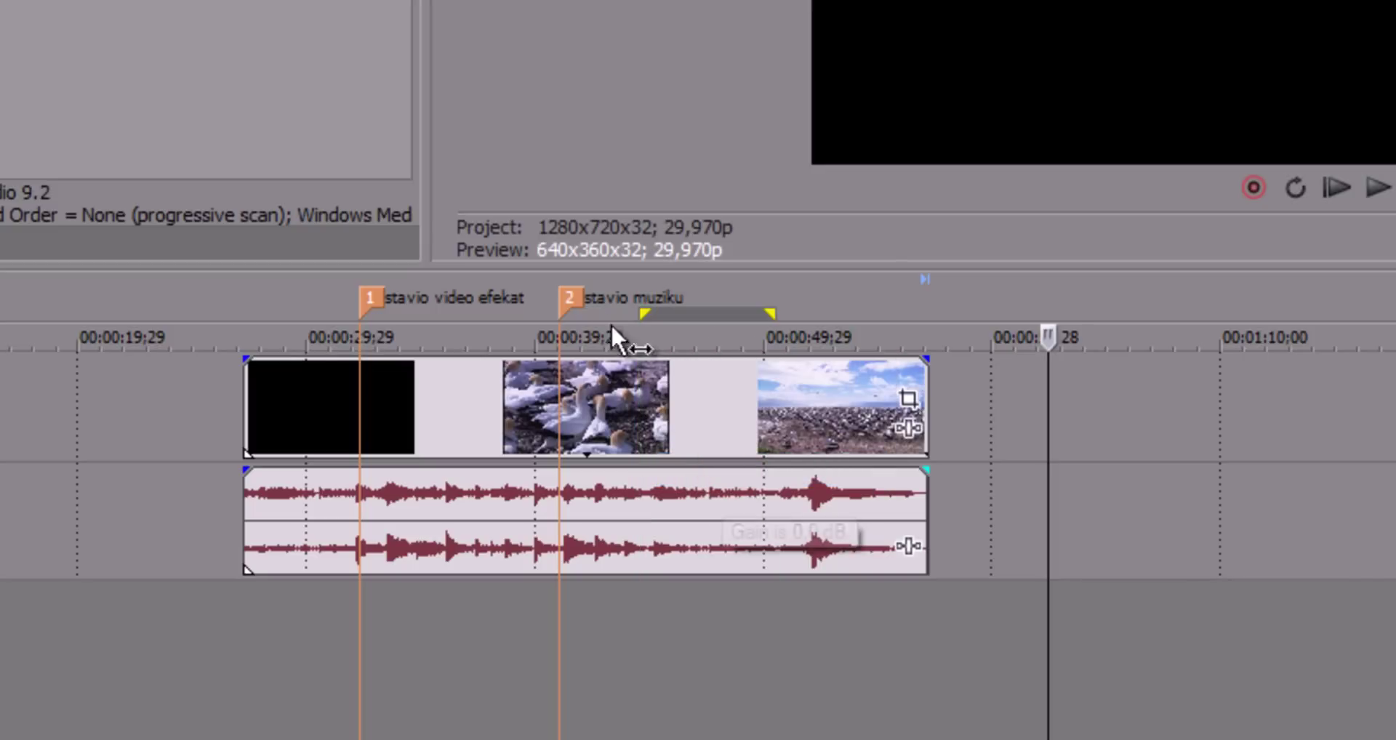
pyautogui.hotkey('ctrl', 'z')
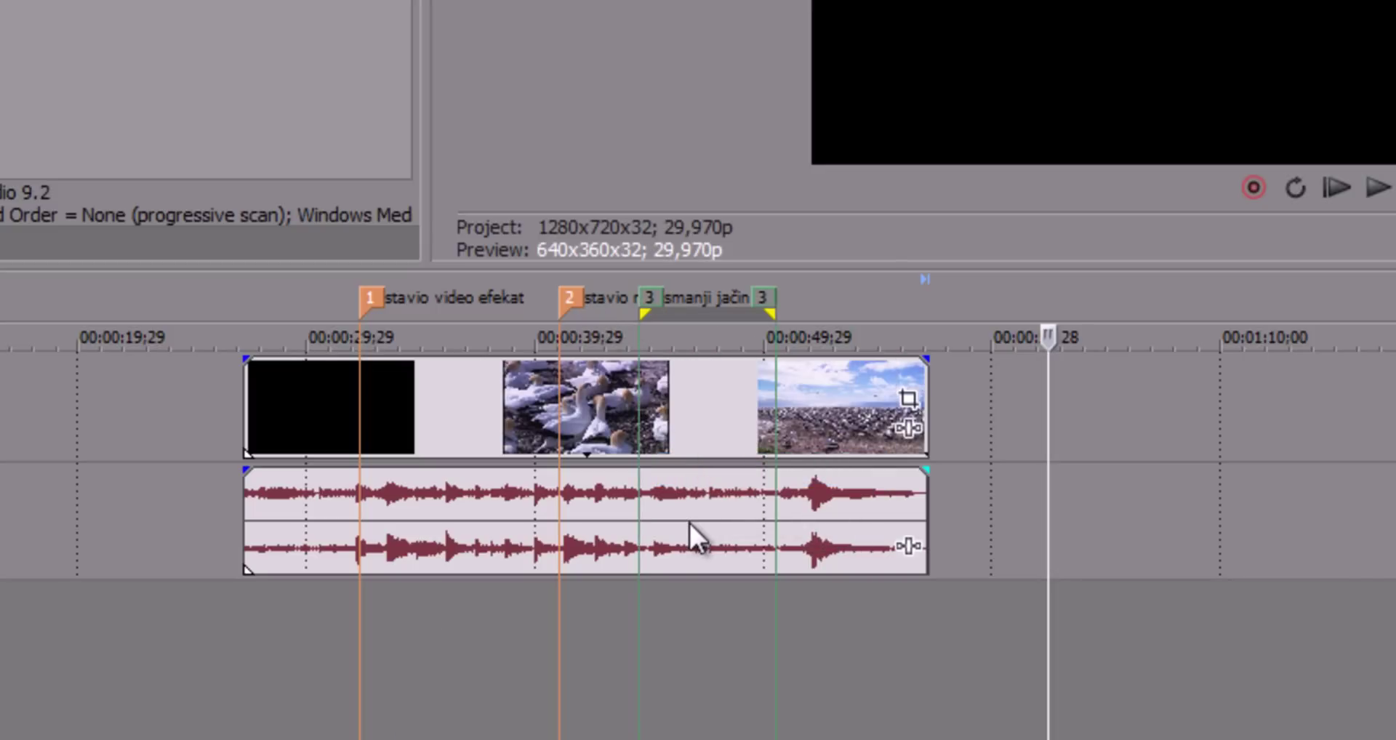
pyautogui.click(740, 727)
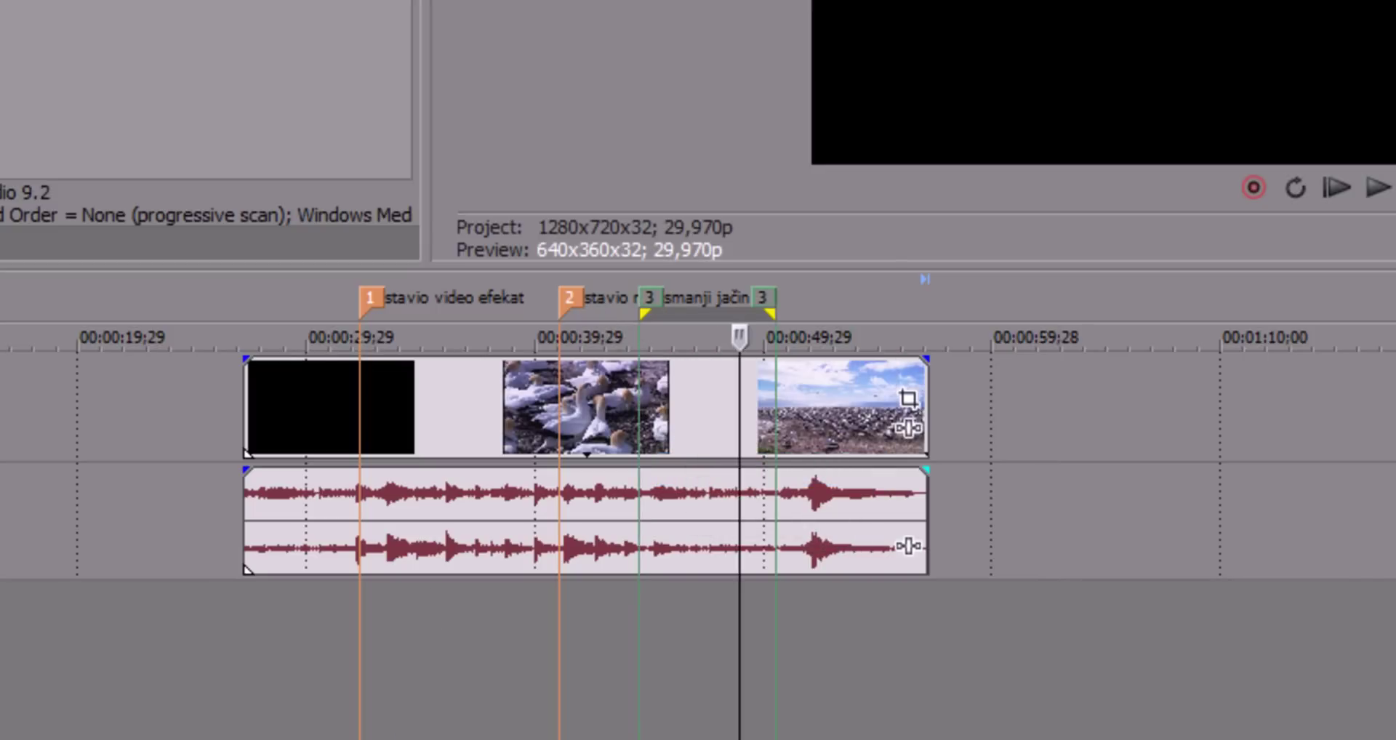
pyautogui.click(658, 734)
pyautogui.click(729, 720)
pyautogui.click(684, 722)
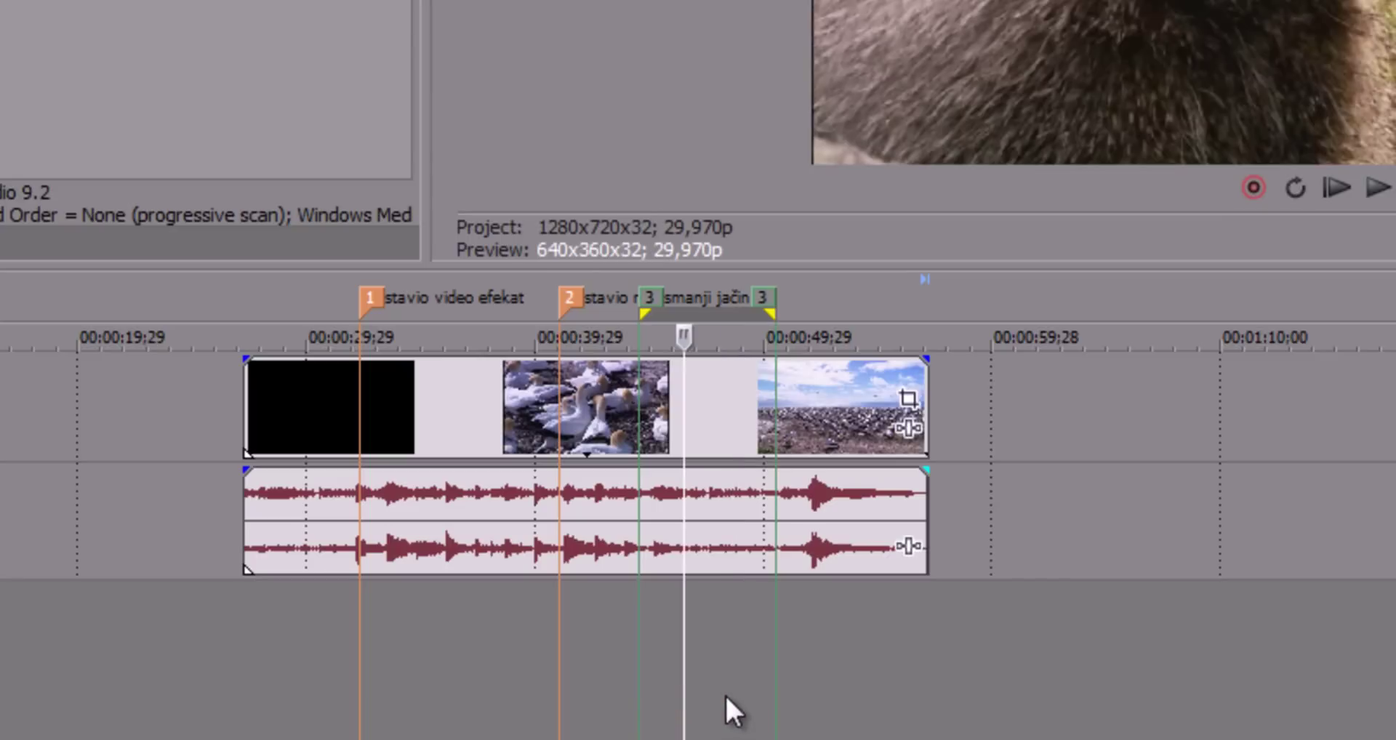
pyautogui.click(726, 706)
pyautogui.click(701, 713)
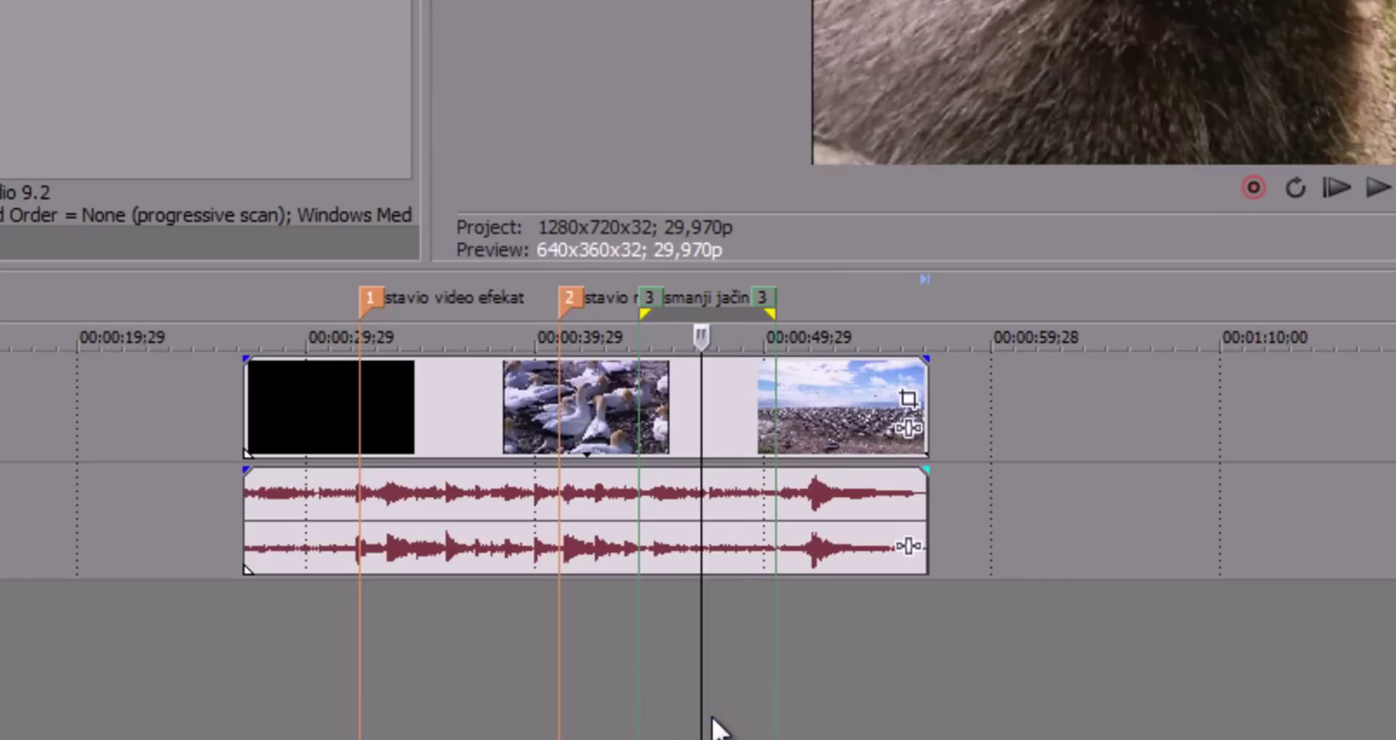
pyautogui.rightClick(645, 297)
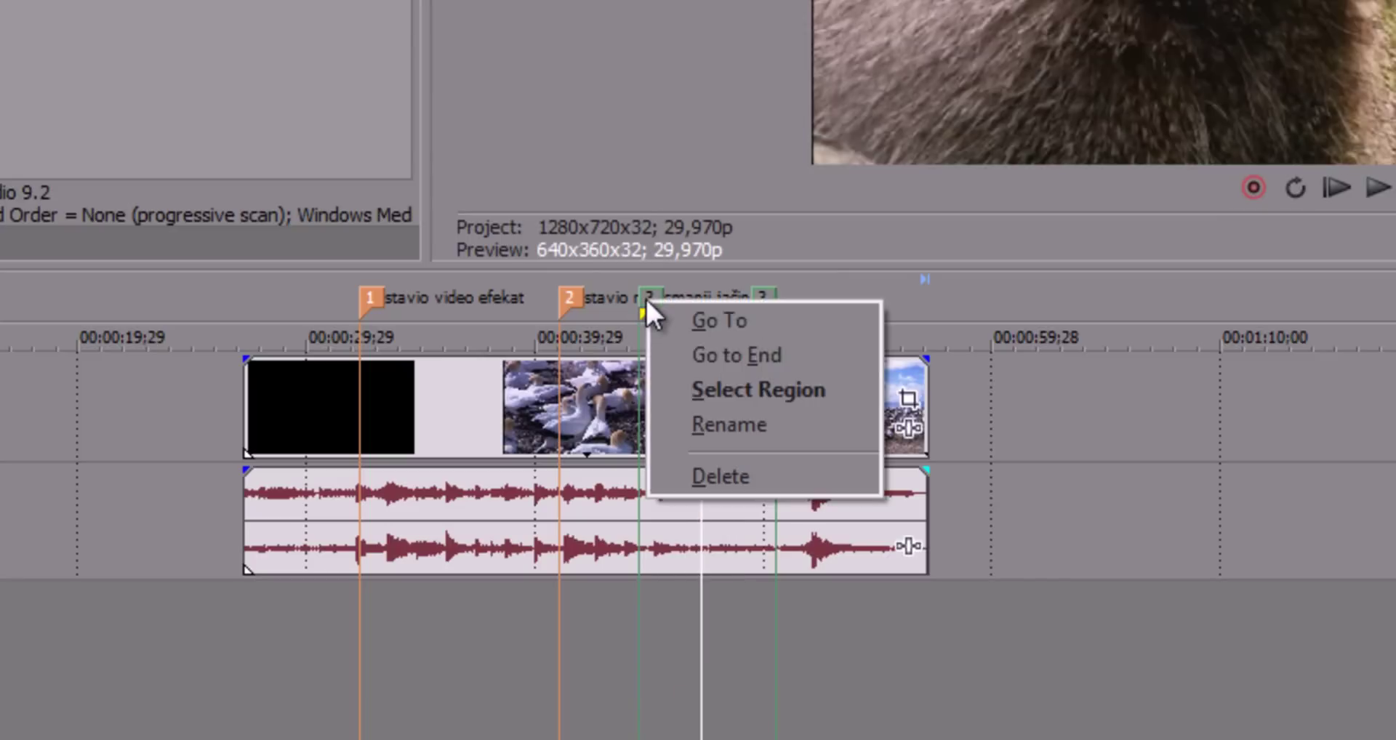
pyautogui.click(717, 391)
pyautogui.click(629, 733)
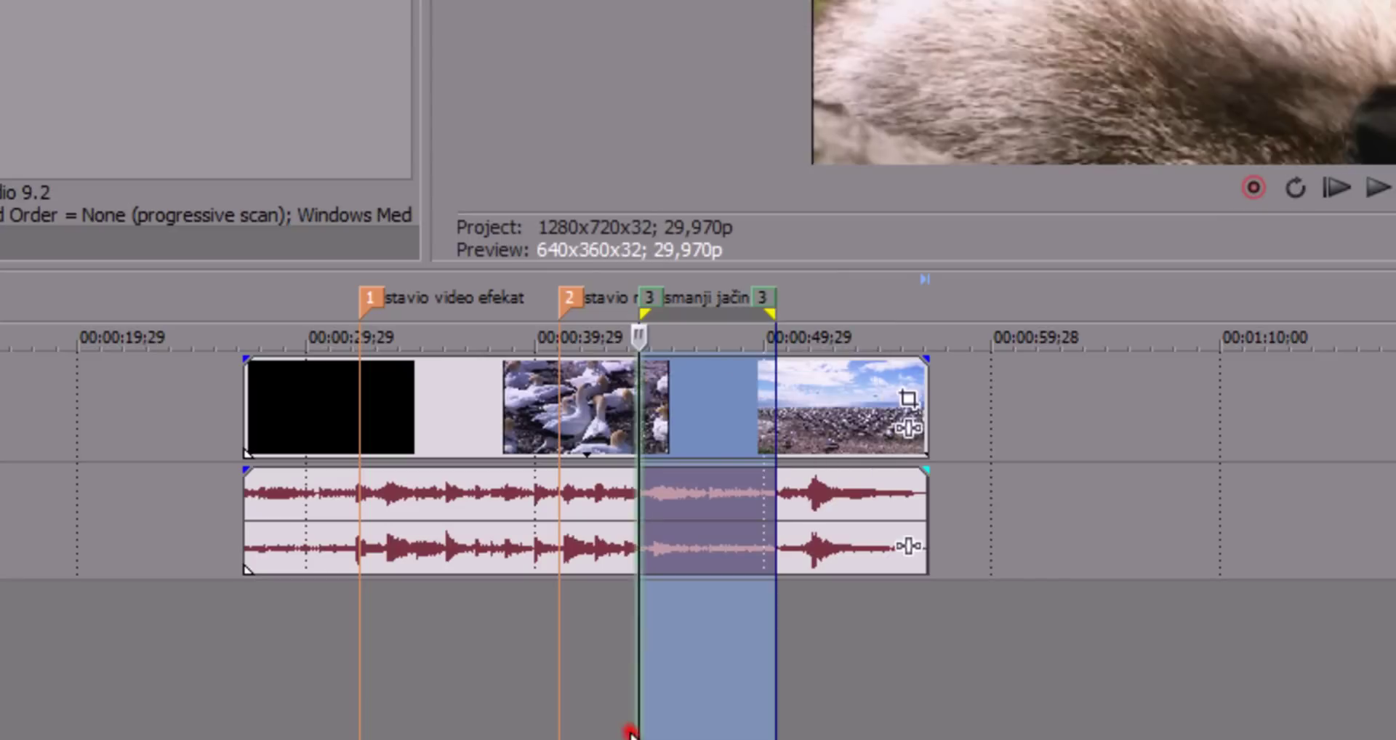
pyautogui.click(800, 684)
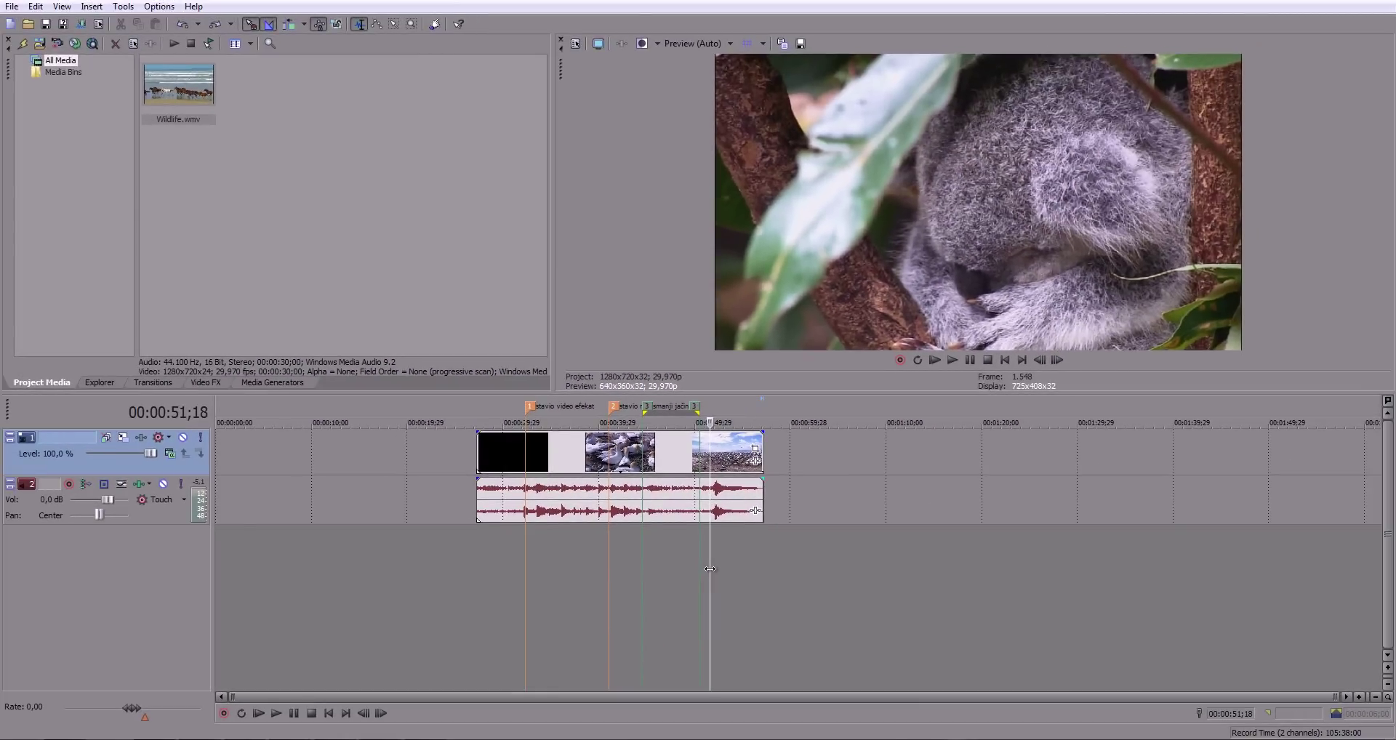
# Step: Delete region 3, then marker 2 and marker 1 from the timeline
pyautogui.rightClick(657, 410)
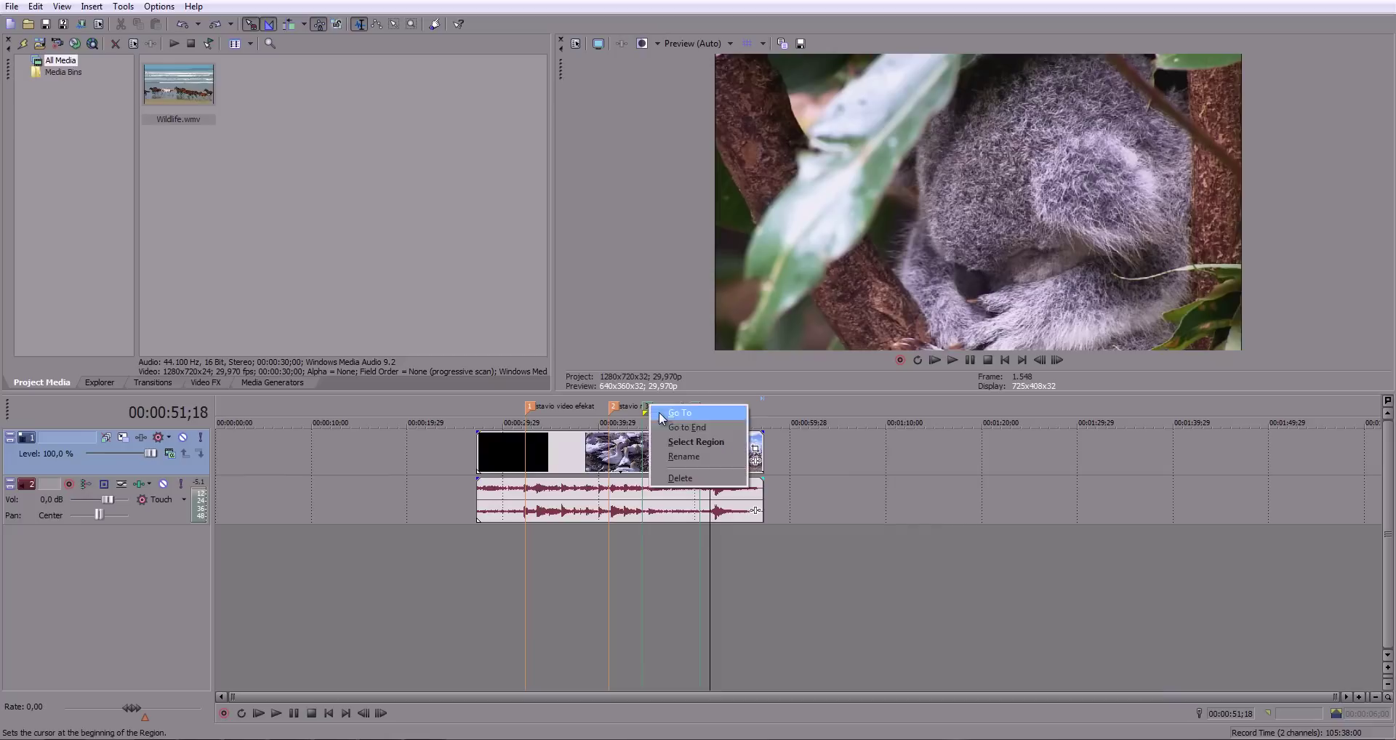
pyautogui.click(673, 474)
pyautogui.rightClick(616, 409)
pyautogui.click(631, 474)
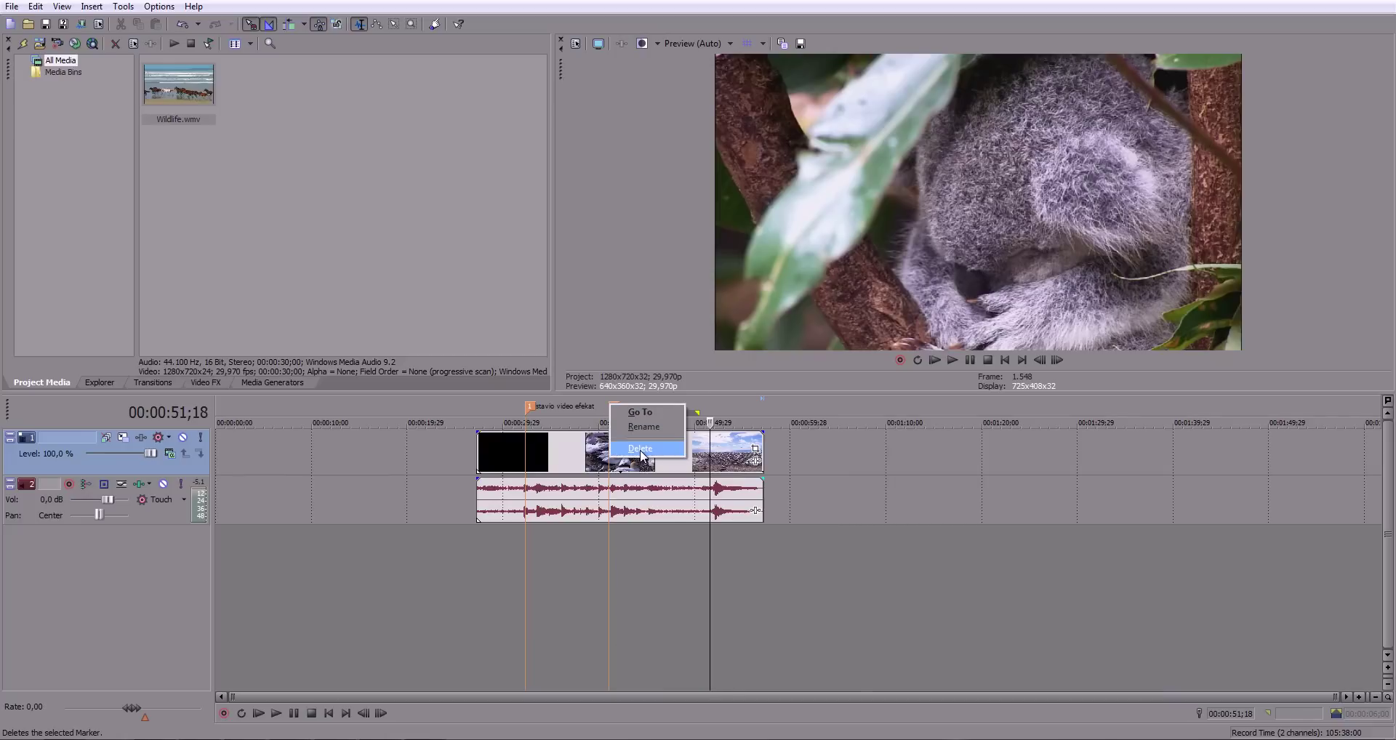
pyautogui.click(564, 455)
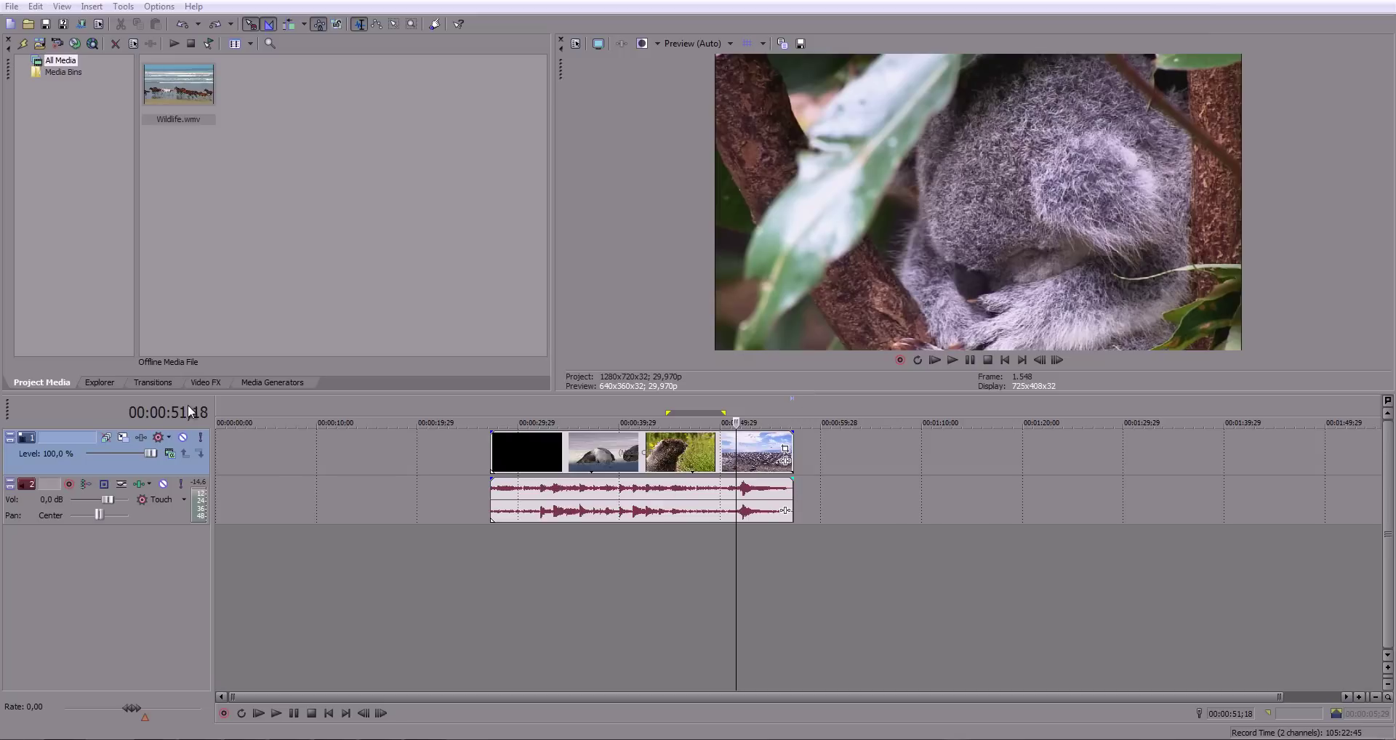
# Step: Drag a second copy of Wildlife.wmv from Project Media onto the track after the first clip
pyautogui.click(167, 385)
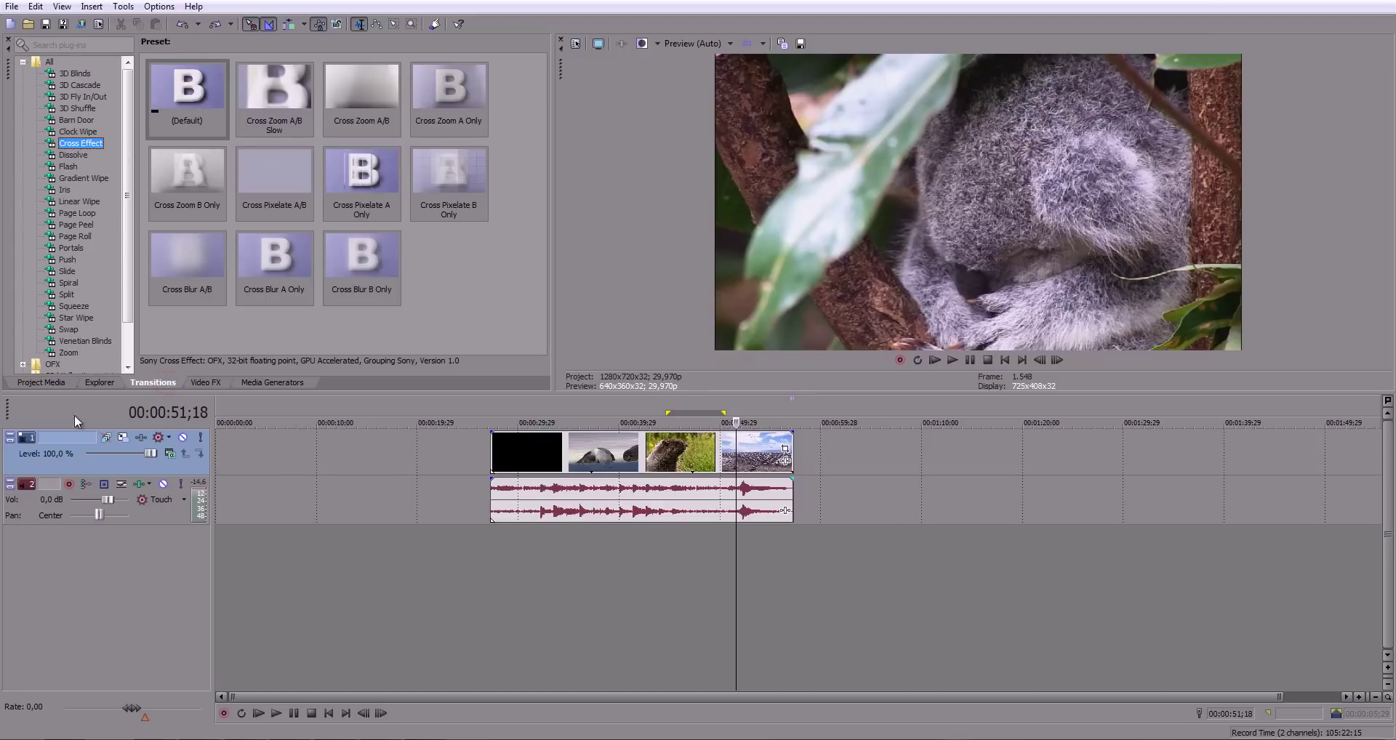
pyautogui.click(18, 384)
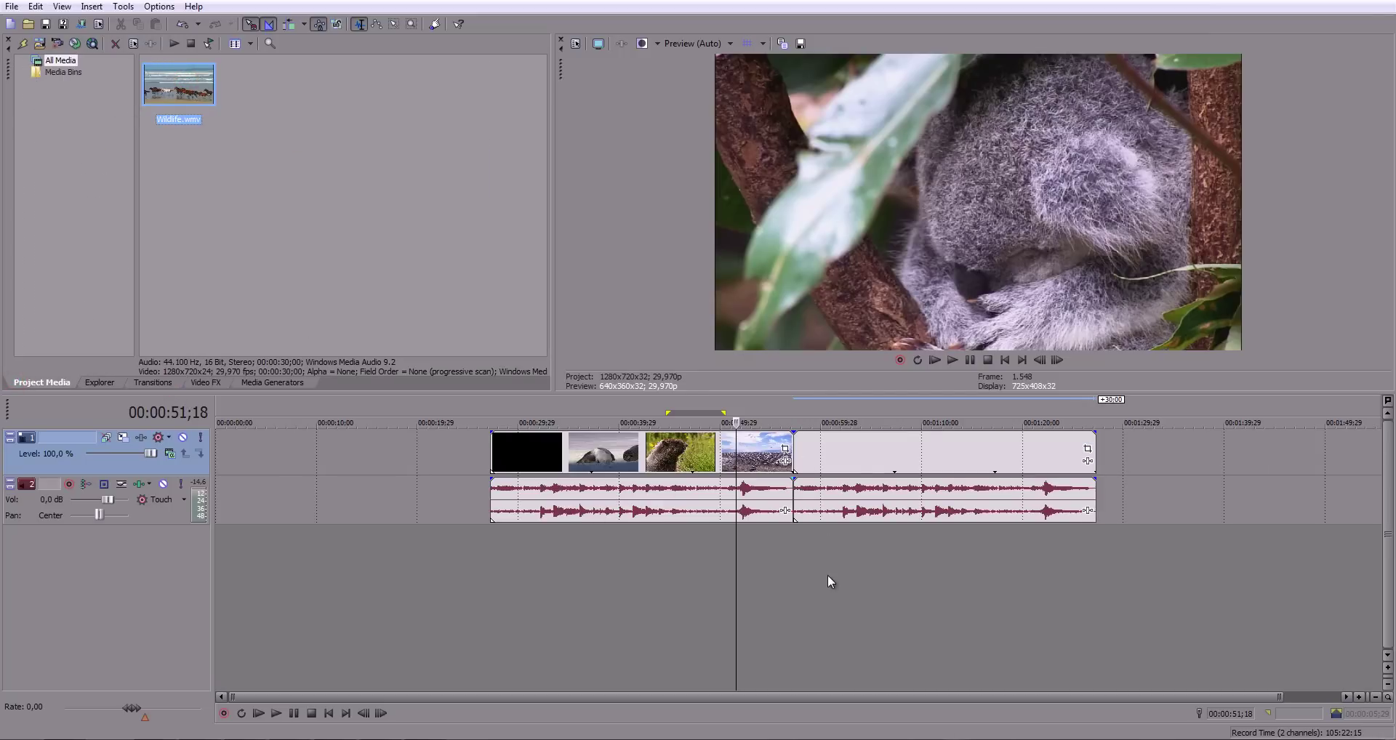
pyautogui.moveTo(806, 465); pyautogui.dragTo(828, 575)
pyautogui.click(765, 591)
# Step: Zoom into the join between the copies, park the playhead near 55;28, and show the transition presets
pyautogui.scroll(4, 862, 596)
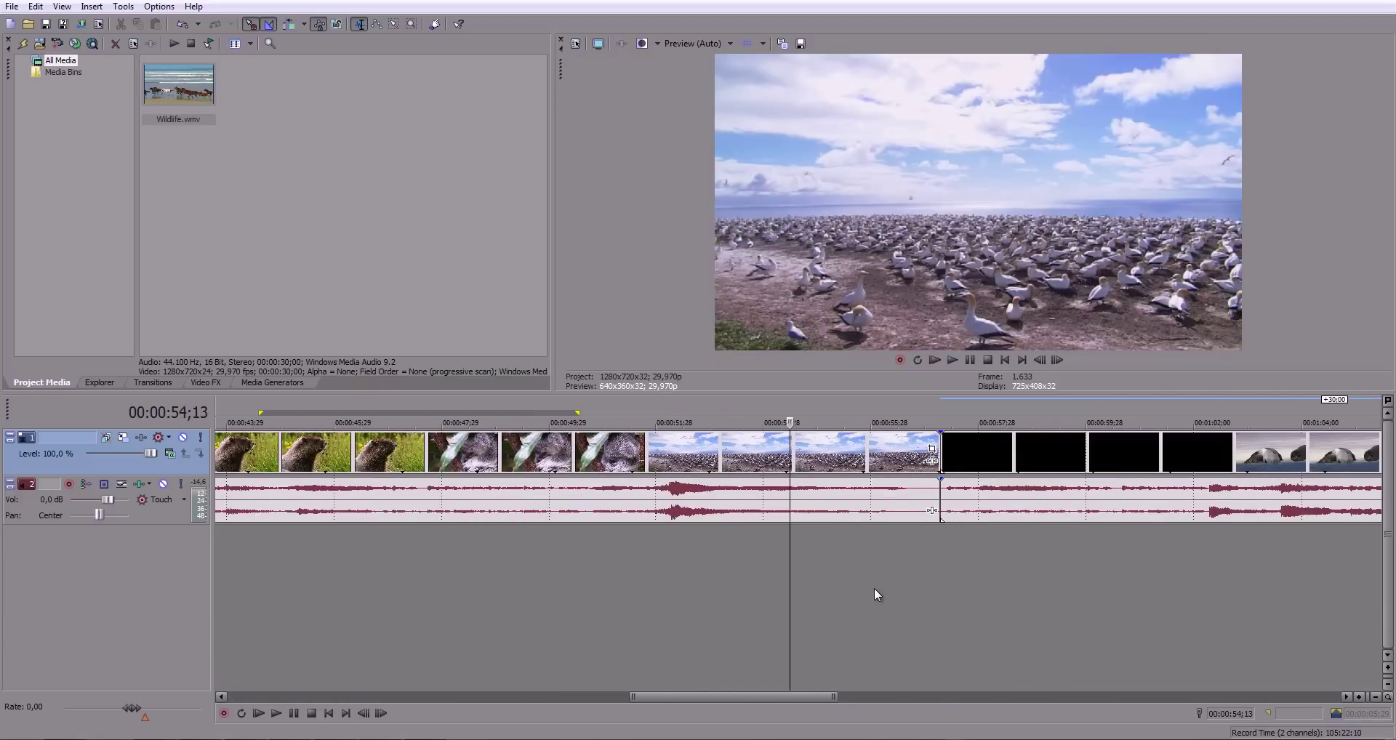
pyautogui.scroll(3, 874, 588)
pyautogui.moveTo(749, 687); pyautogui.dragTo(774, 690)
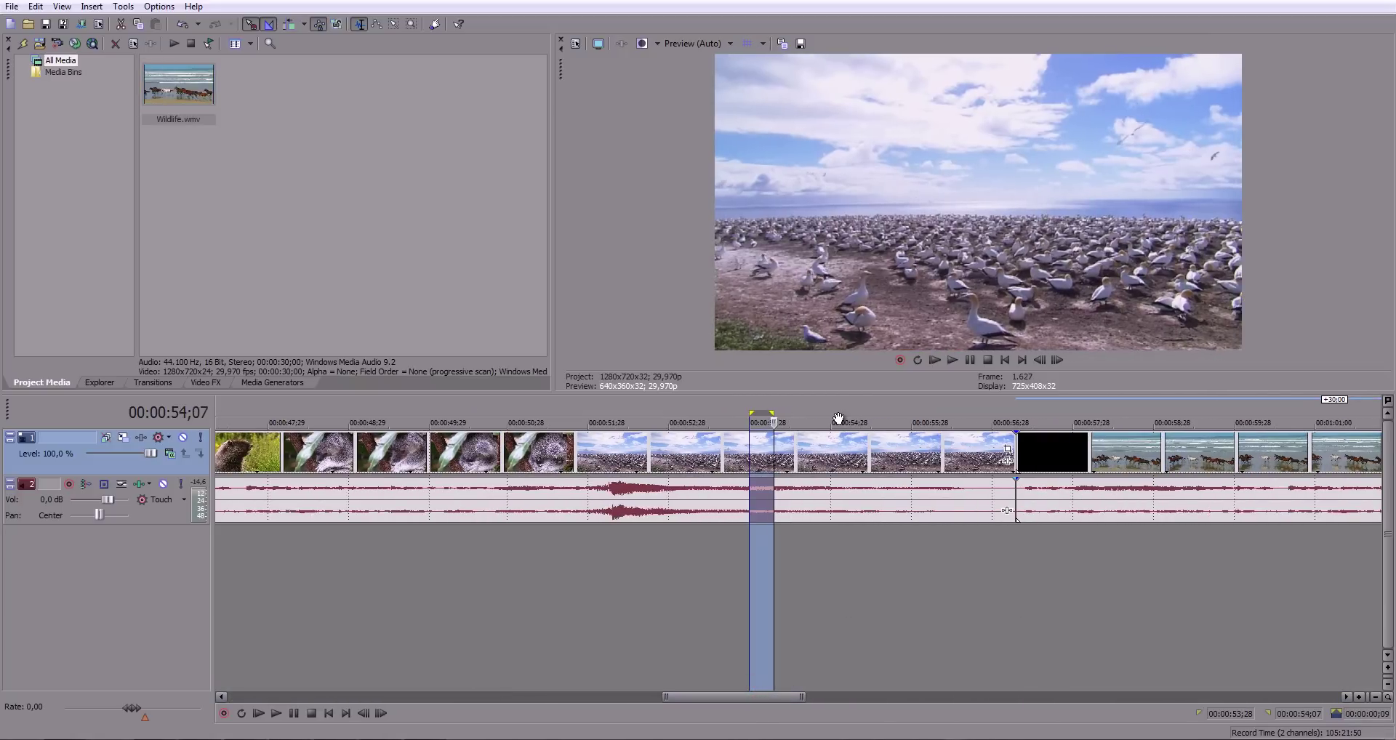
pyautogui.moveTo(840, 413); pyautogui.dragTo(495, 418)
pyautogui.moveTo(661, 640); pyautogui.dragTo(655, 640)
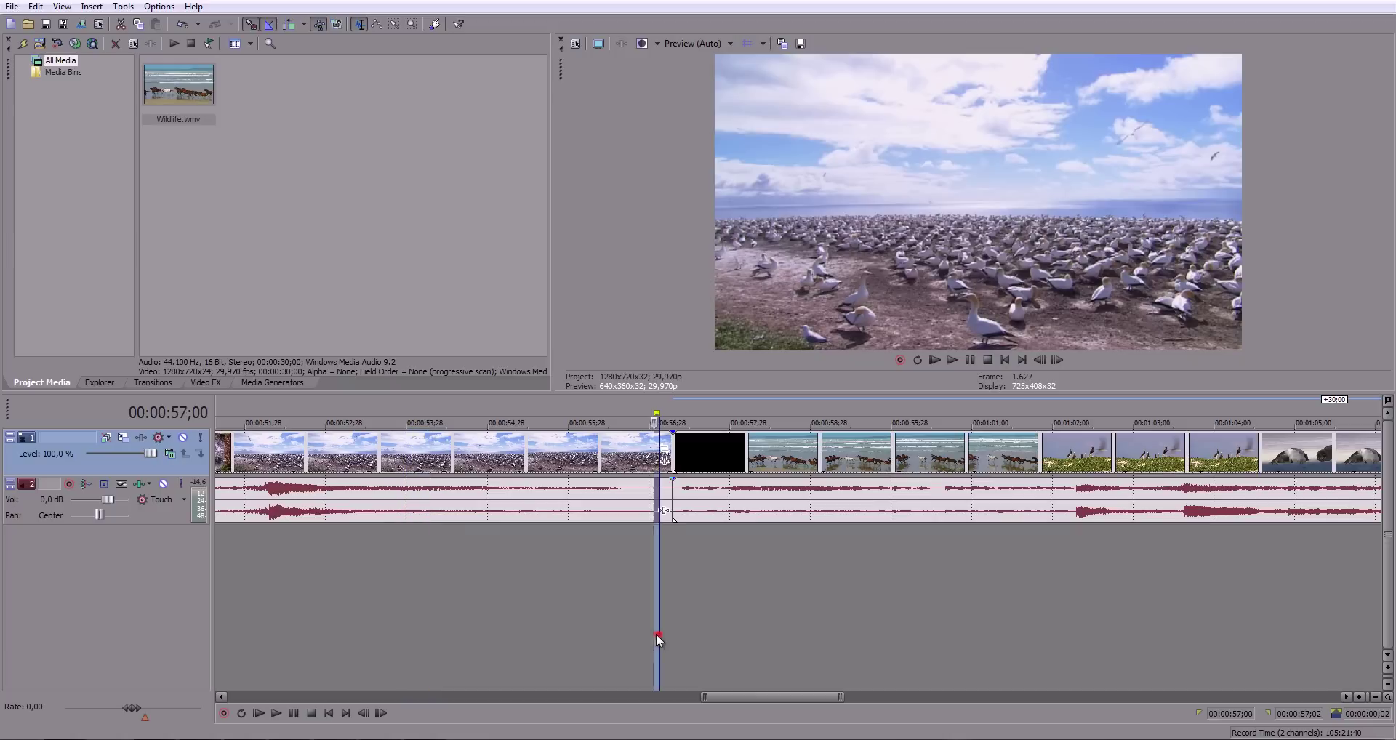
pyautogui.click(594, 627)
pyautogui.click(154, 381)
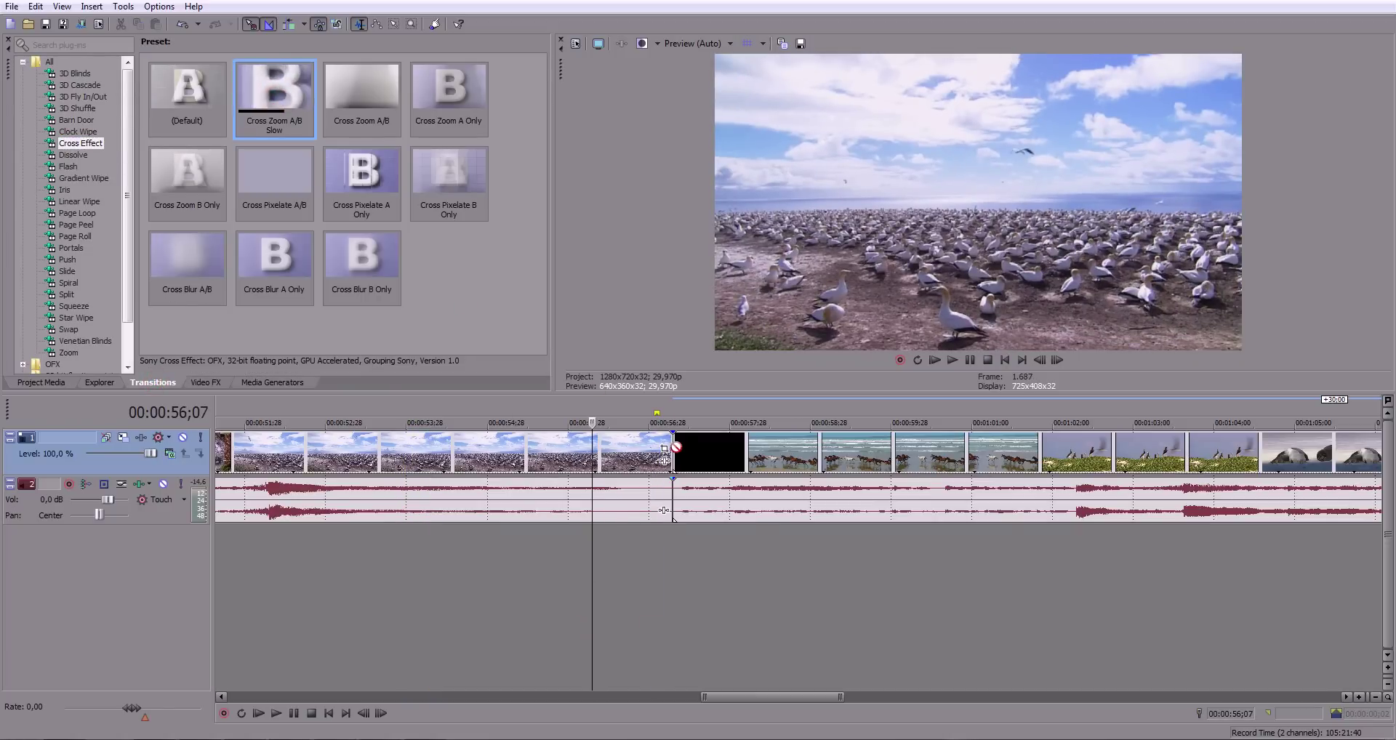
# Step: Add a Cross Effect transition at the clip join and select the time range around it
pyautogui.moveTo(673, 443); pyautogui.dragTo(689, 460)
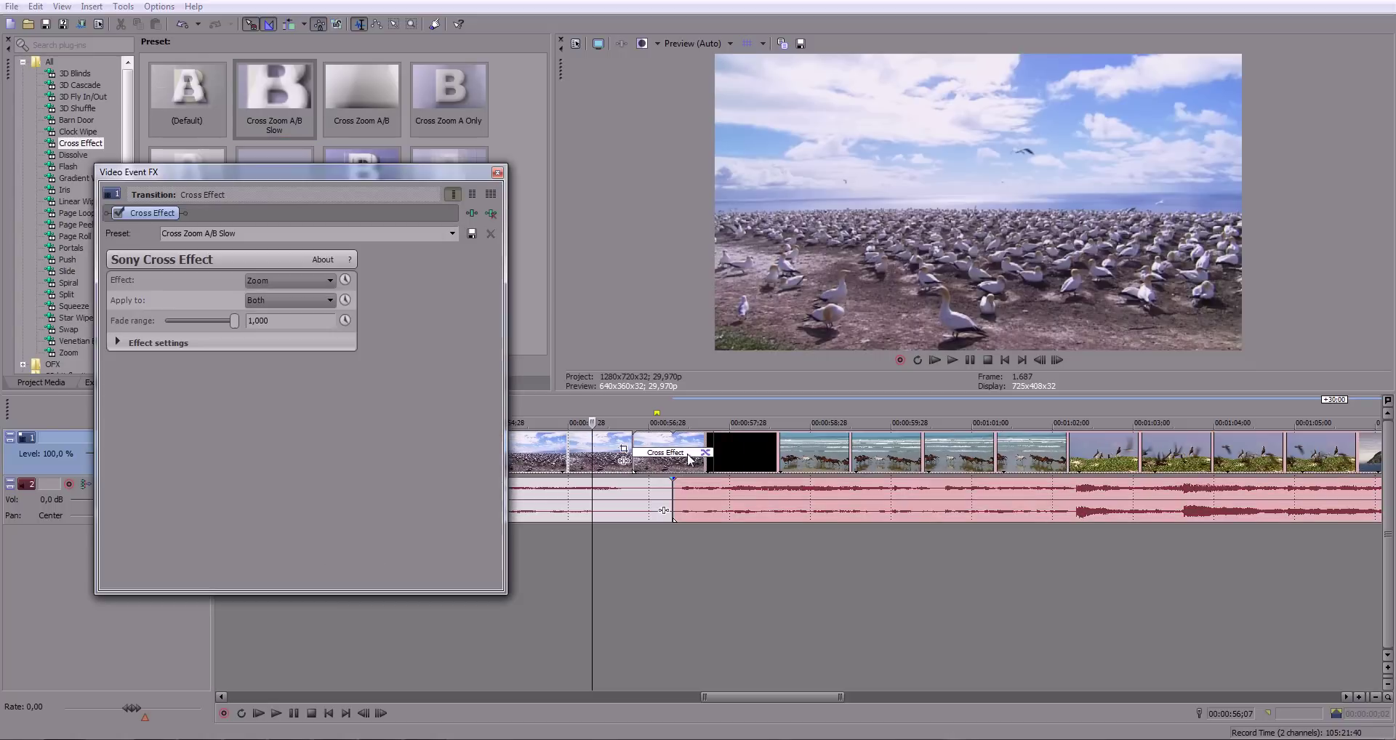
pyautogui.click(498, 172)
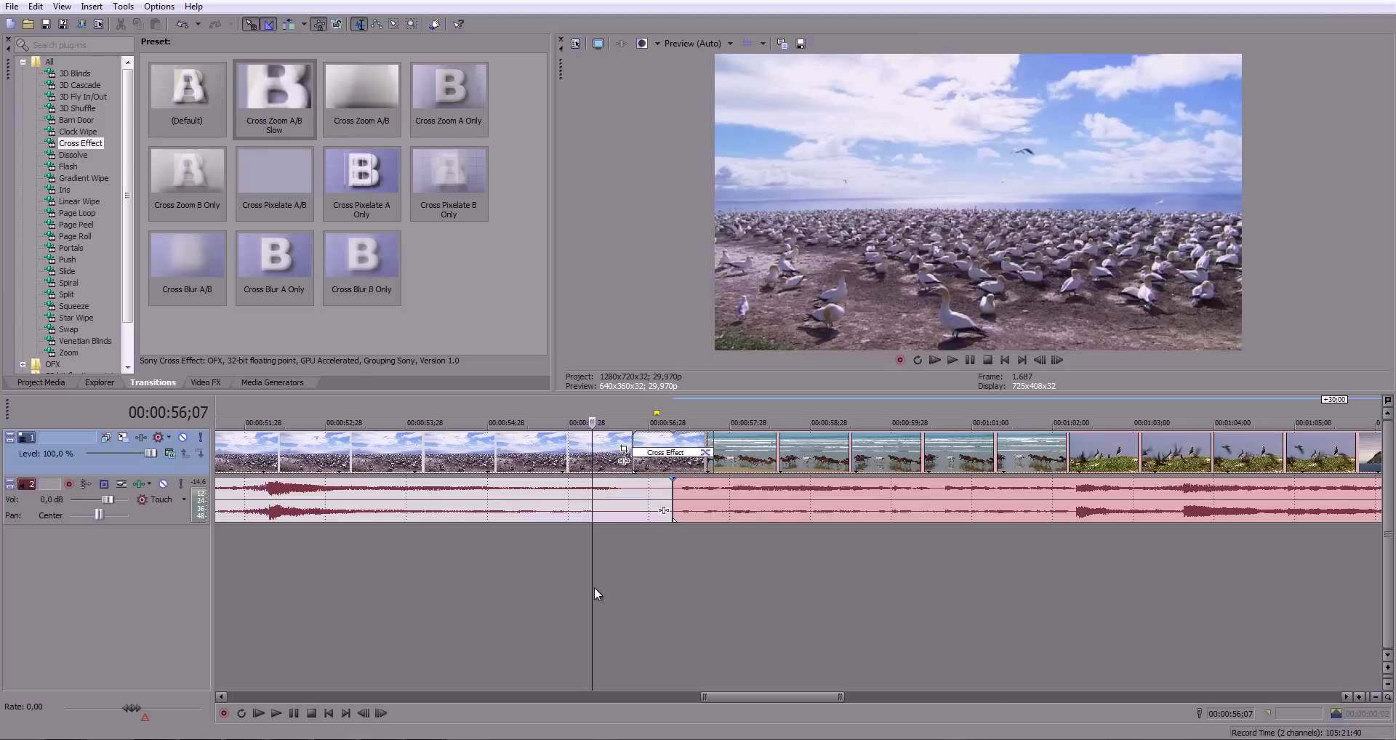
pyautogui.moveTo(595, 588); pyautogui.dragTo(756, 587)
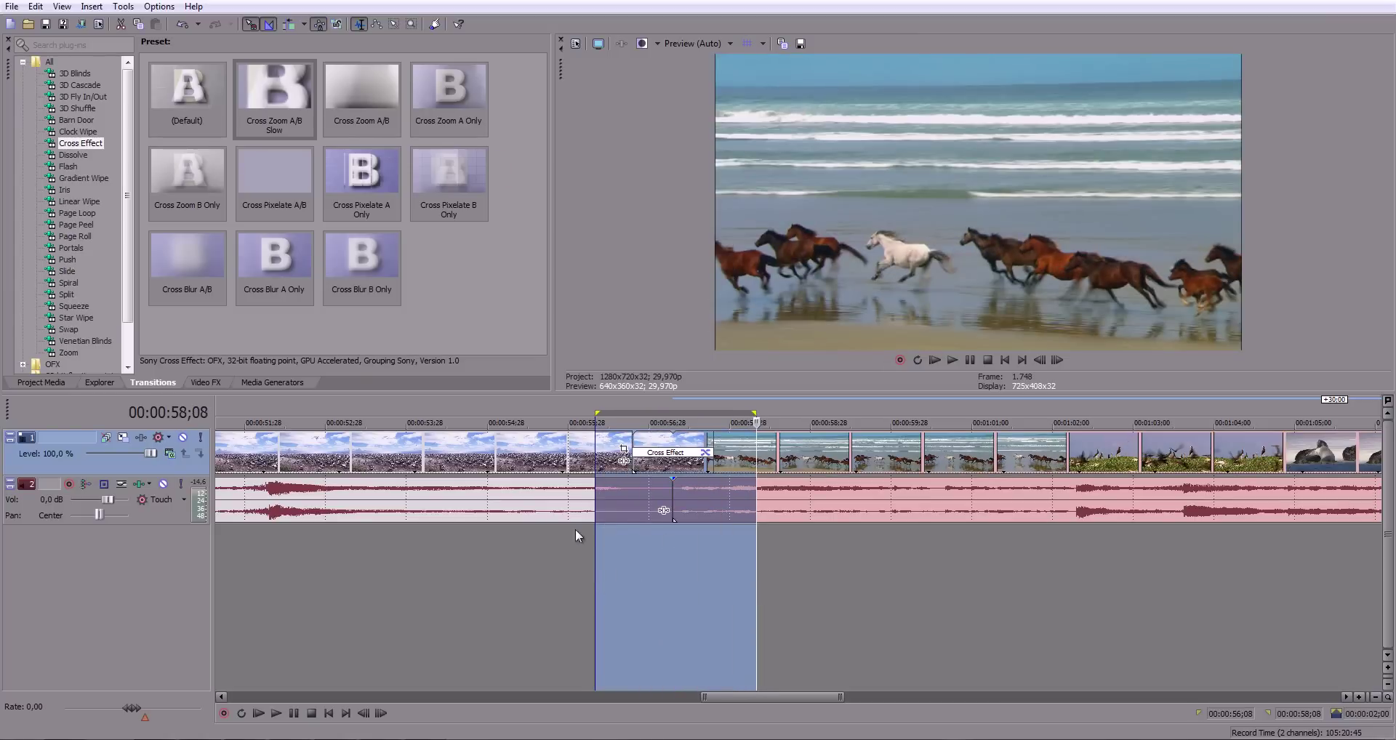
# Step: Play the selected range with Loop Playback turned on
pyautogui.press('space')
pyautogui.click(919, 364)
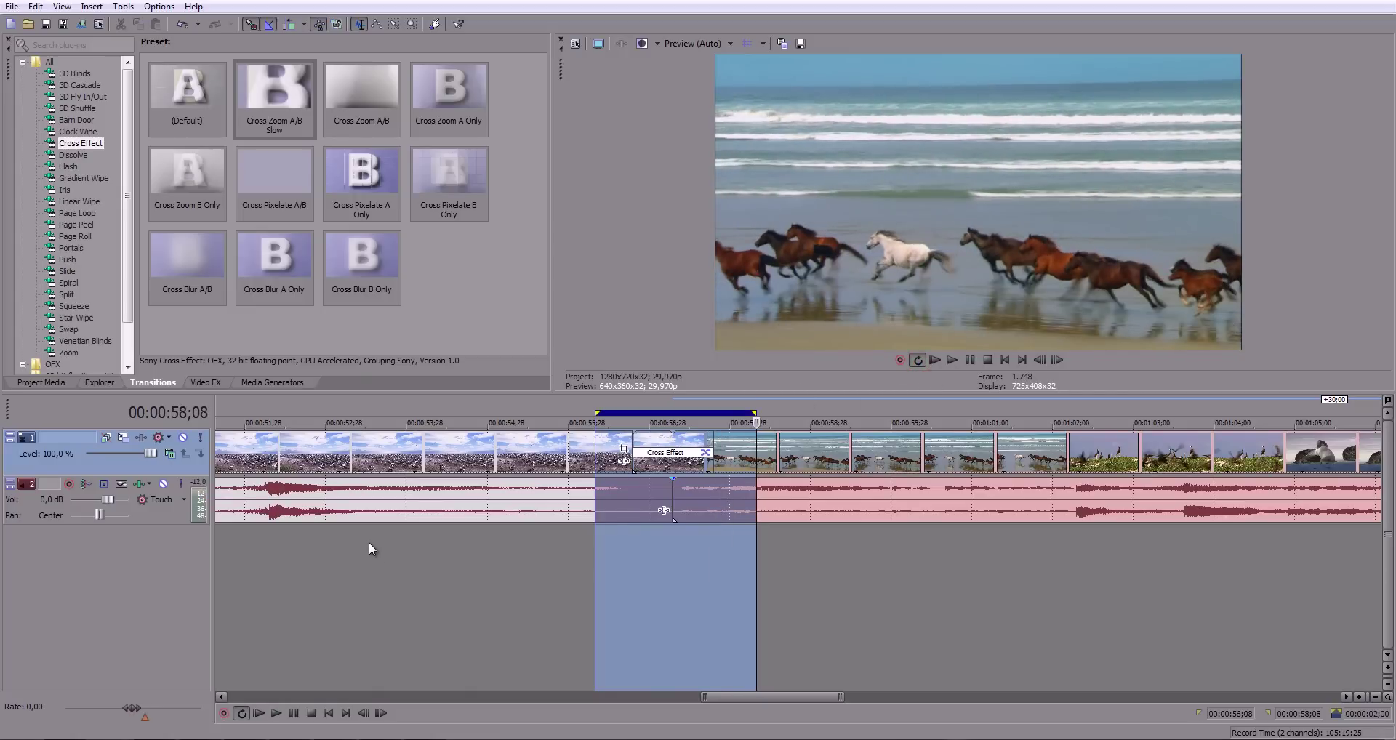
pyautogui.press('space')
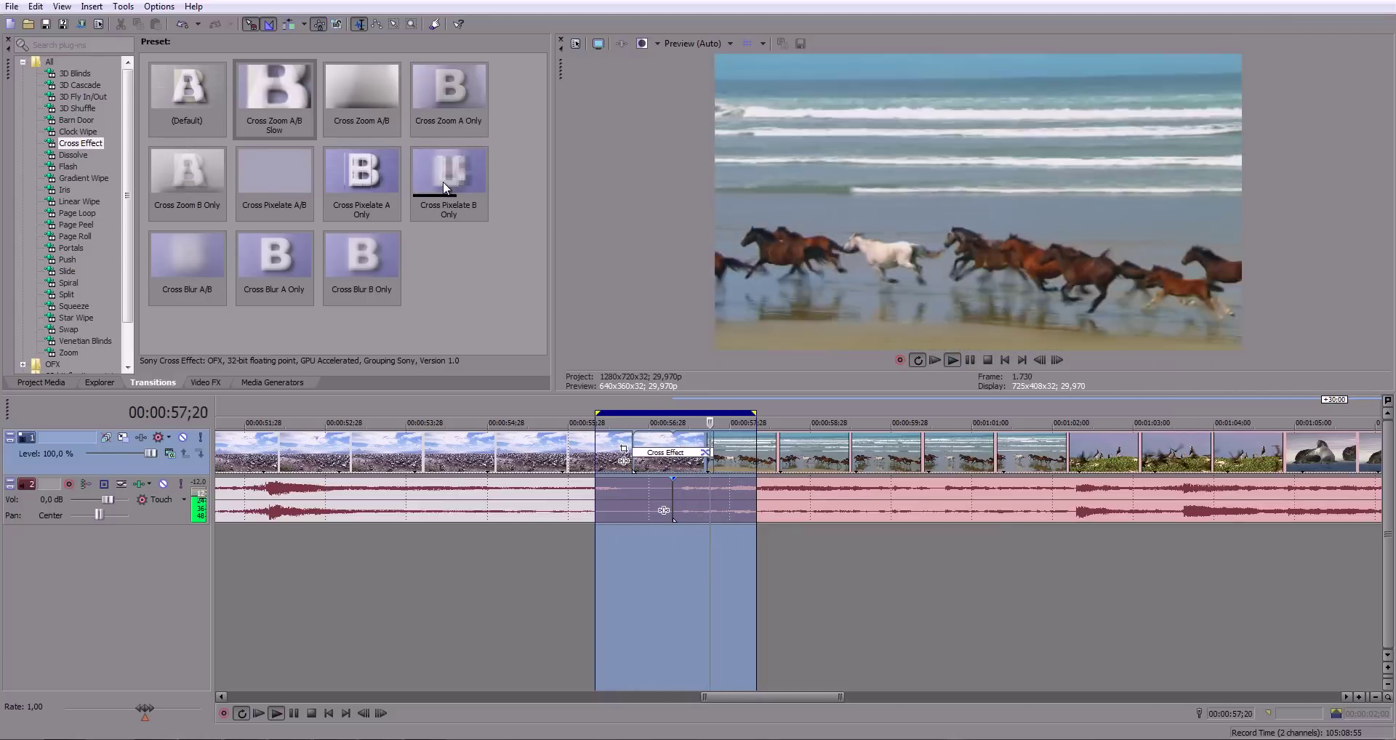
# Step: Apply Cross Pixelate B Only to the transition, then replace it with Cross Blur A Only
pyautogui.click(447, 185)
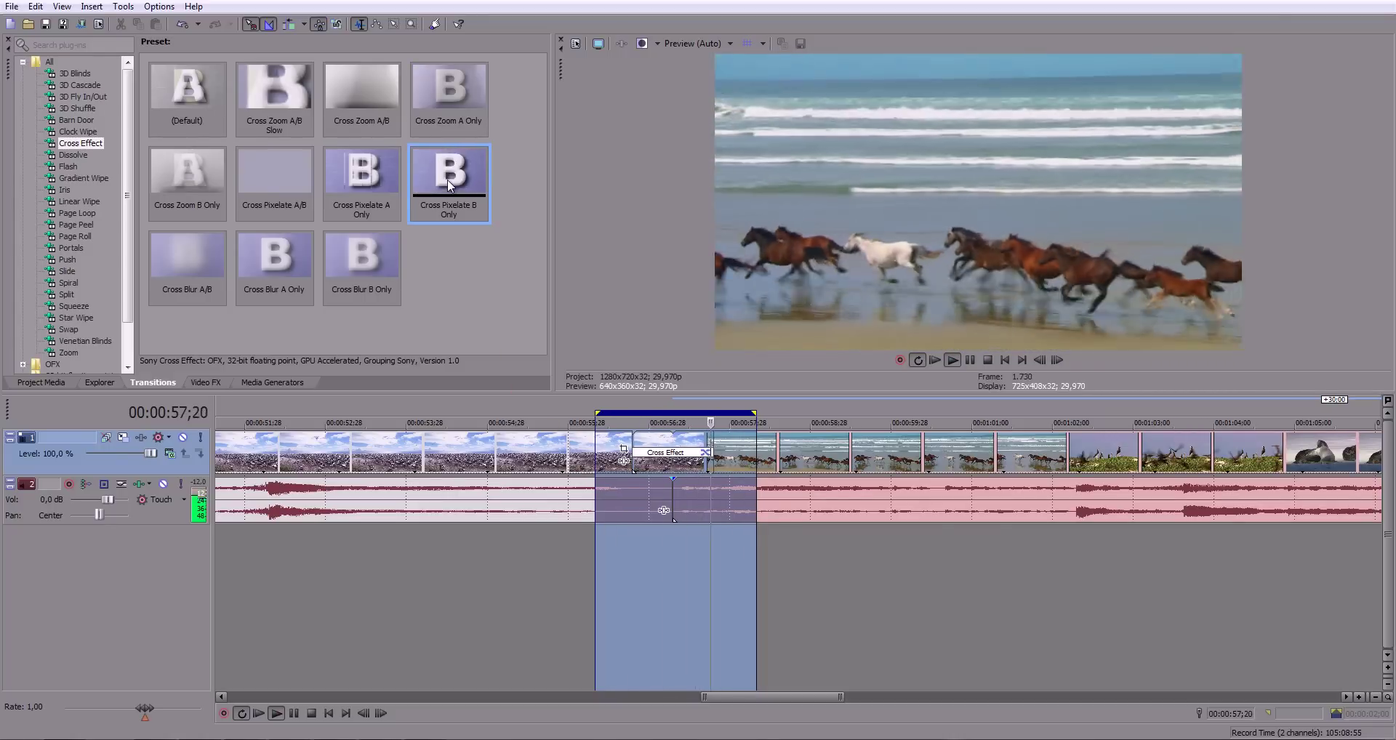
pyautogui.moveTo(447, 185); pyautogui.dragTo(677, 466)
pyautogui.click(498, 171)
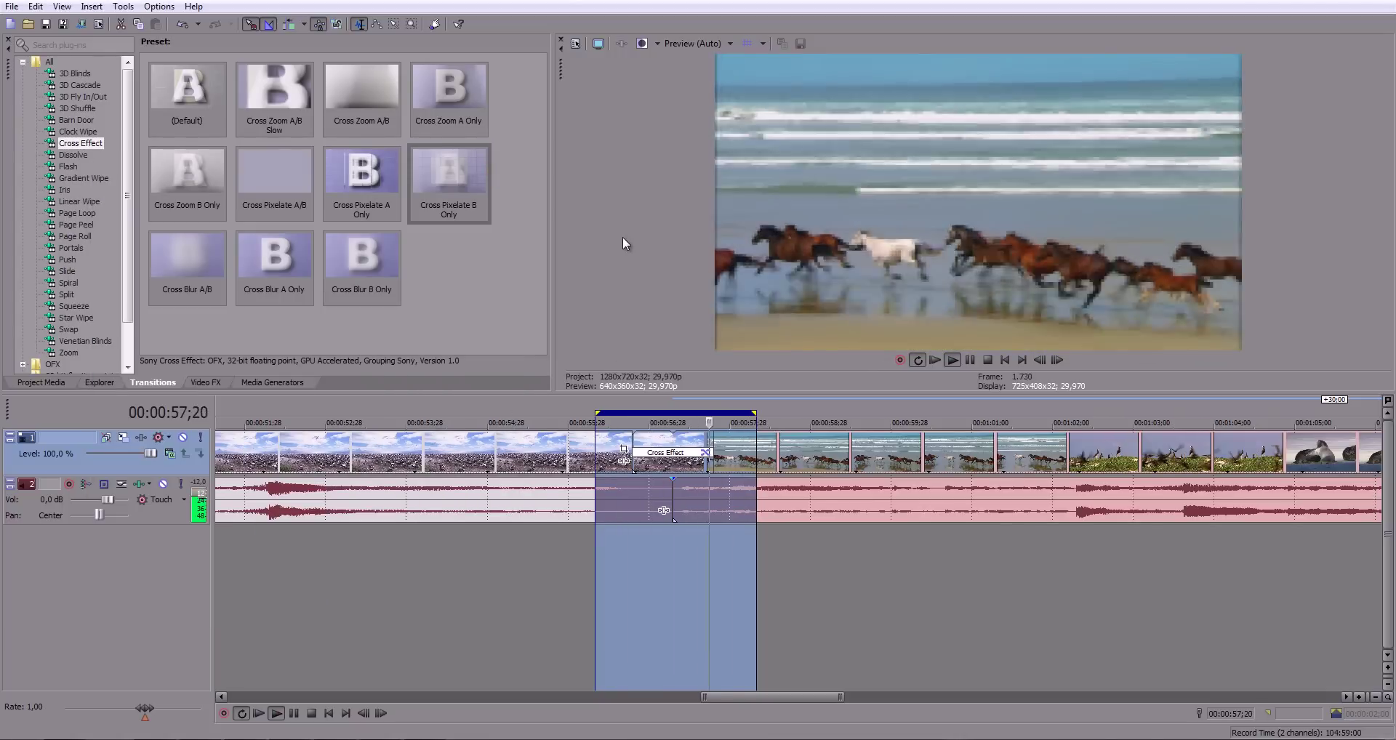
pyautogui.moveTo(269, 258); pyautogui.dragTo(663, 461)
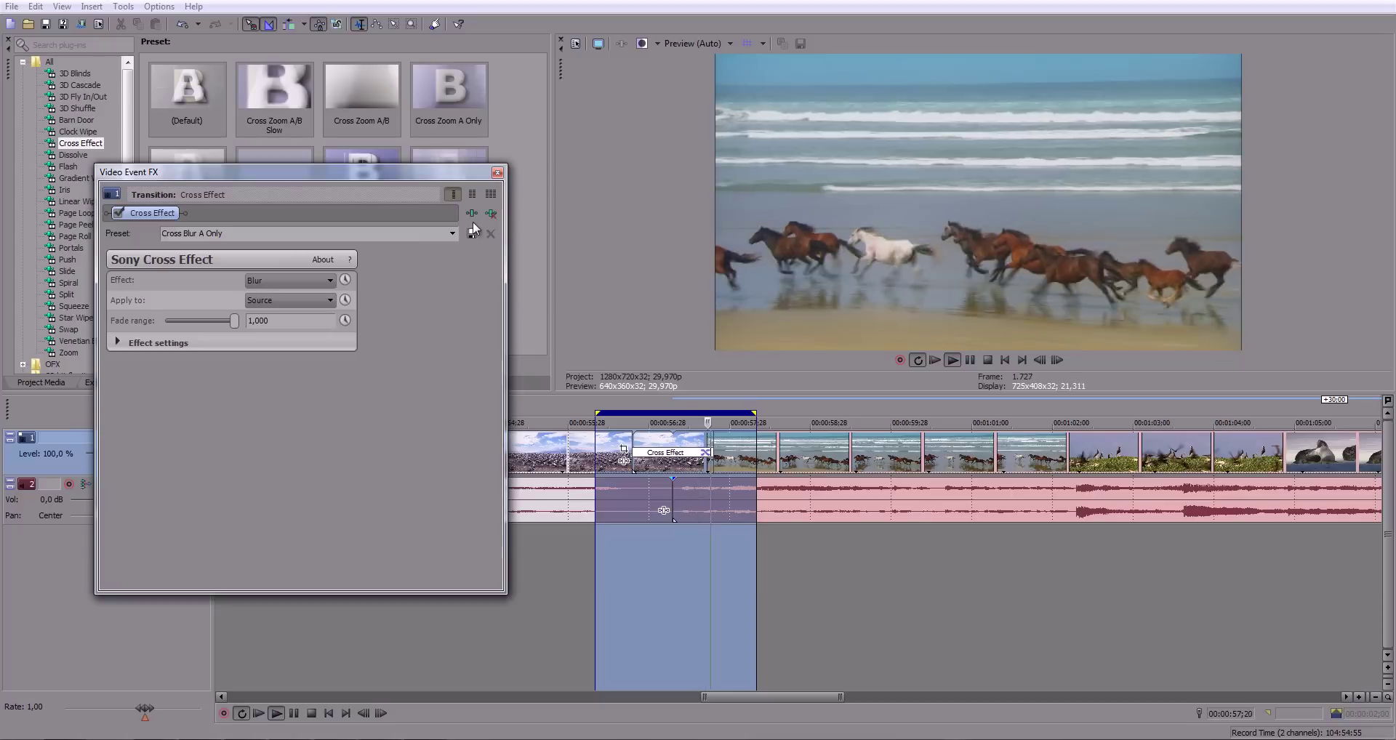
pyautogui.click(498, 172)
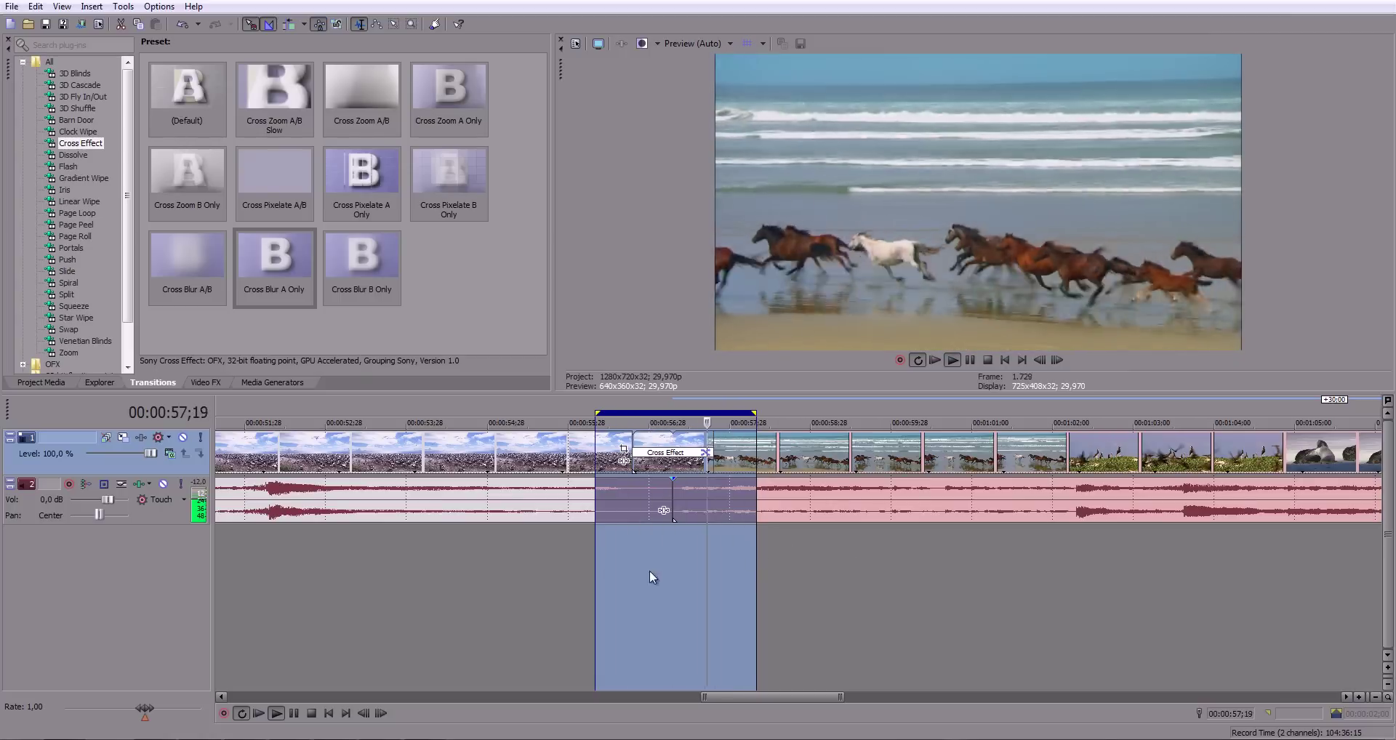
# Step: Replace the transition with the Page Roll preset Top-Left, Medium Curl
pyautogui.click(75, 236)
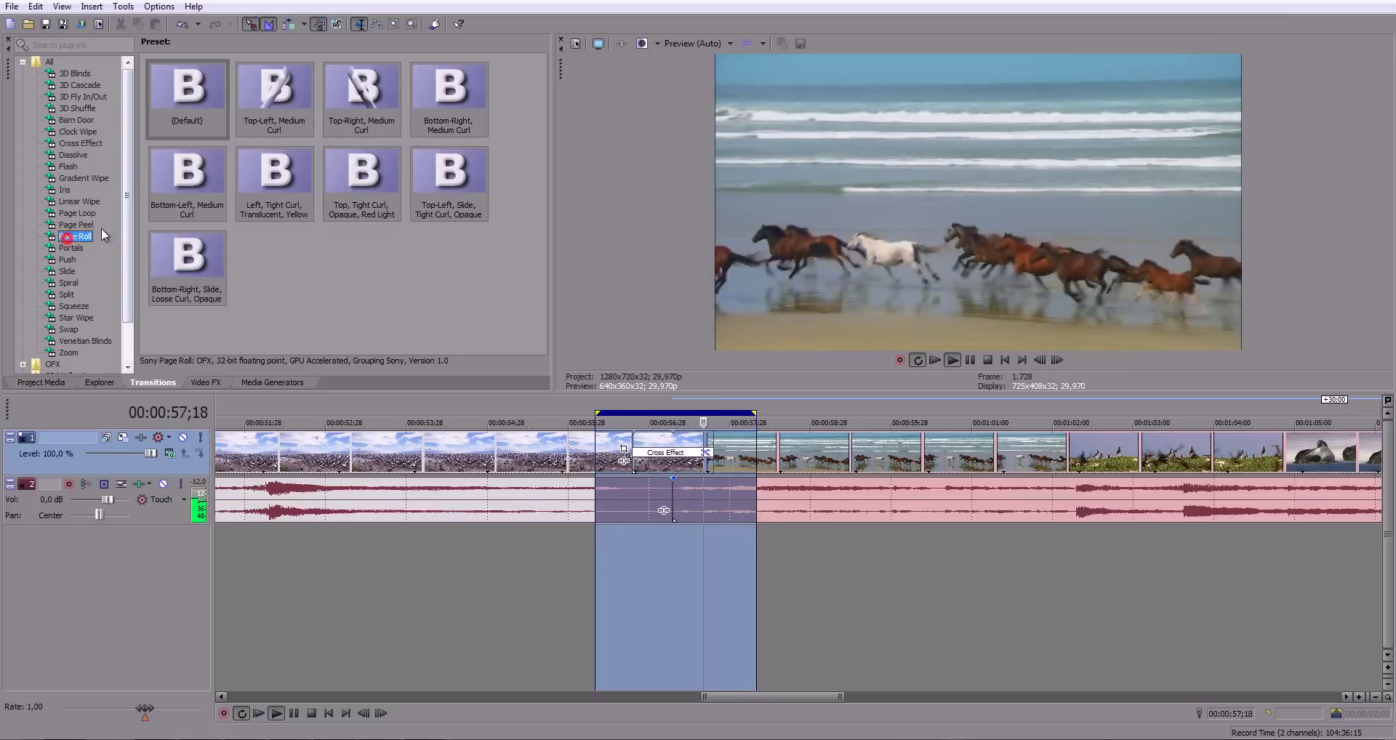
pyautogui.moveTo(288, 98); pyautogui.dragTo(674, 456)
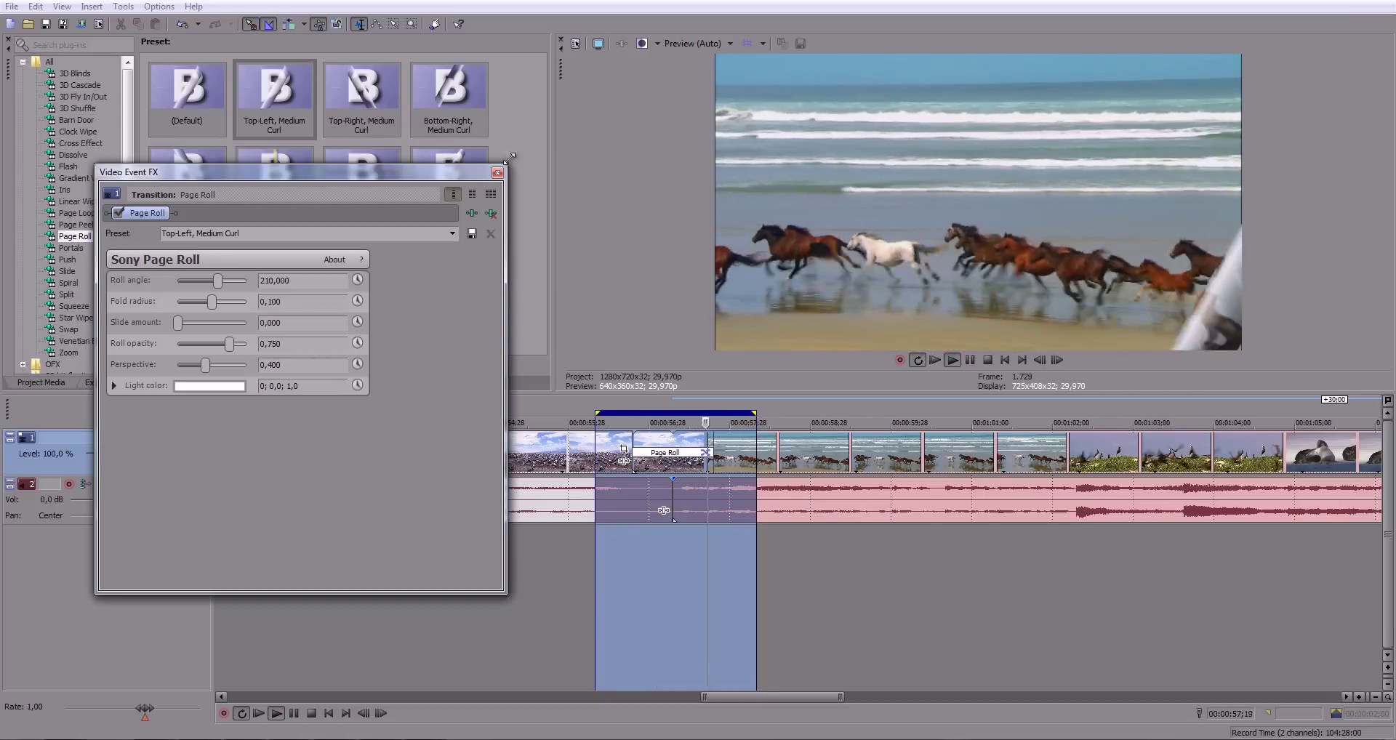
pyautogui.click(498, 173)
# Step: Stop playback inside the Page Roll transition and turn looped playback off
pyautogui.click(520, 616)
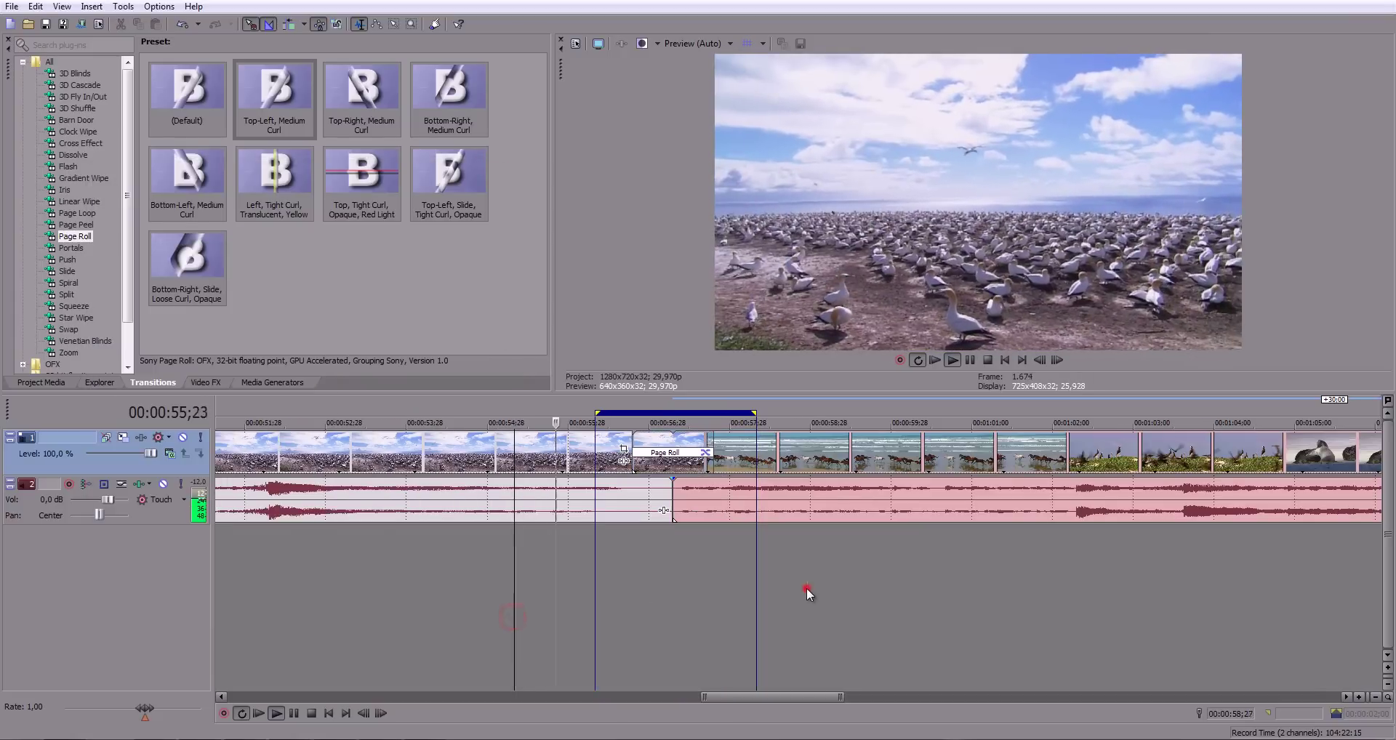
pyautogui.click(806, 589)
pyautogui.click(703, 582)
pyautogui.press('space')
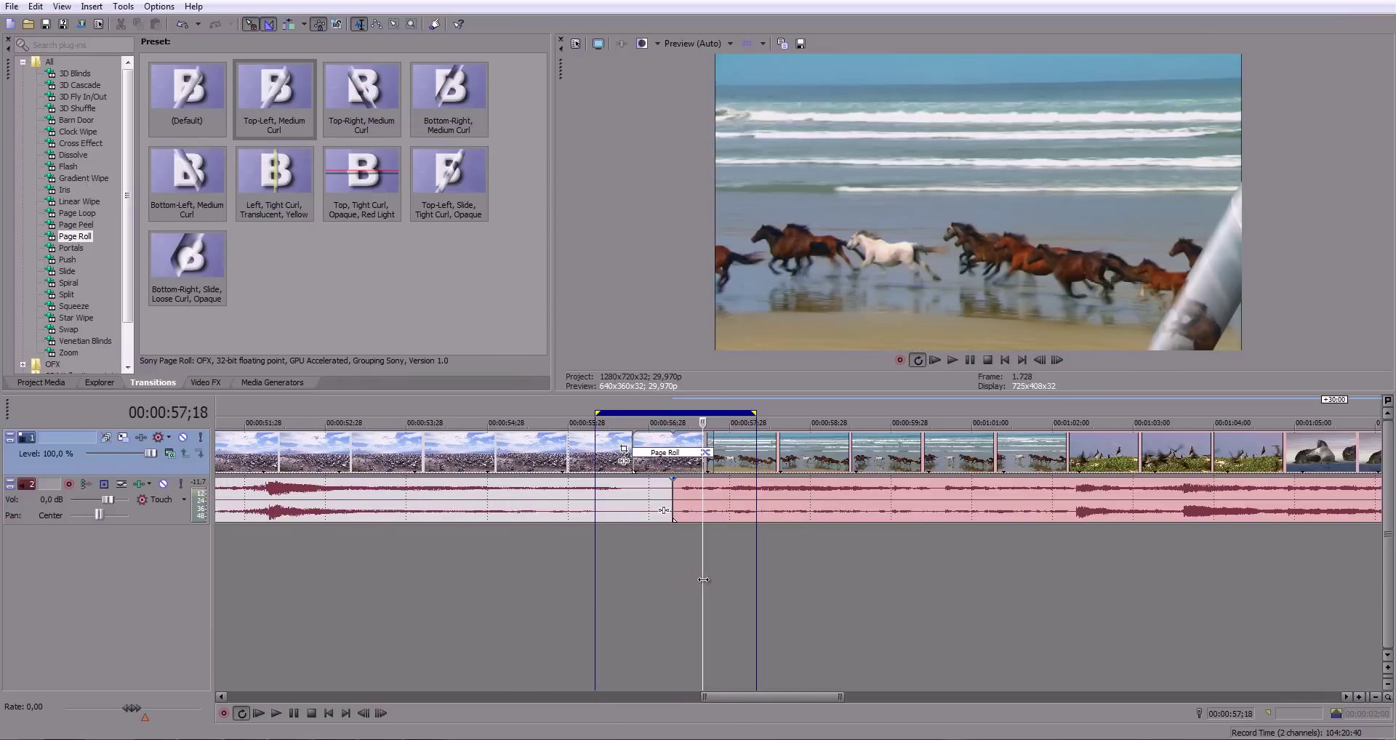
pyautogui.press('q')
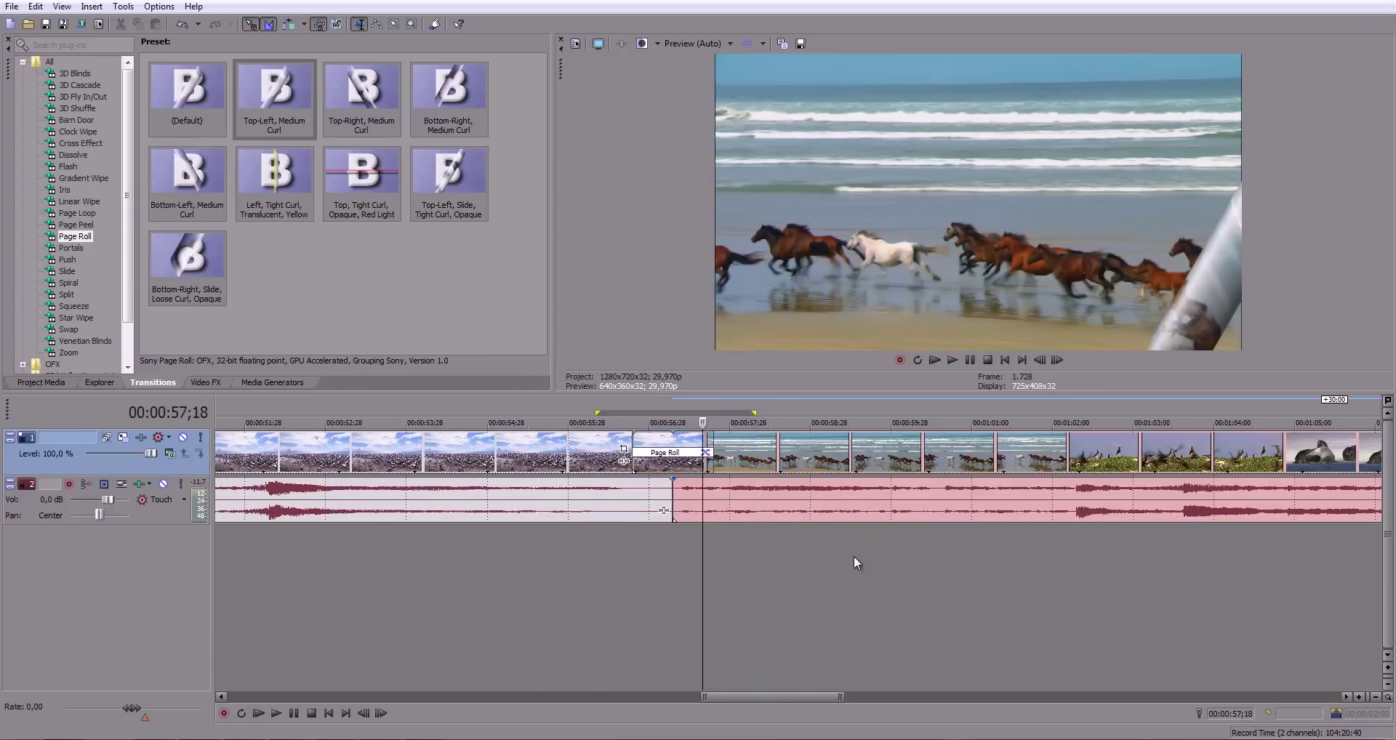
pyautogui.scroll(-3, 810, 535)
pyautogui.scroll(-3, 810, 534)
# Step: Shift the right-hand events further right and trim 15 frames off the last left video event
pyautogui.moveTo(816, 448); pyautogui.dragTo(986, 455)
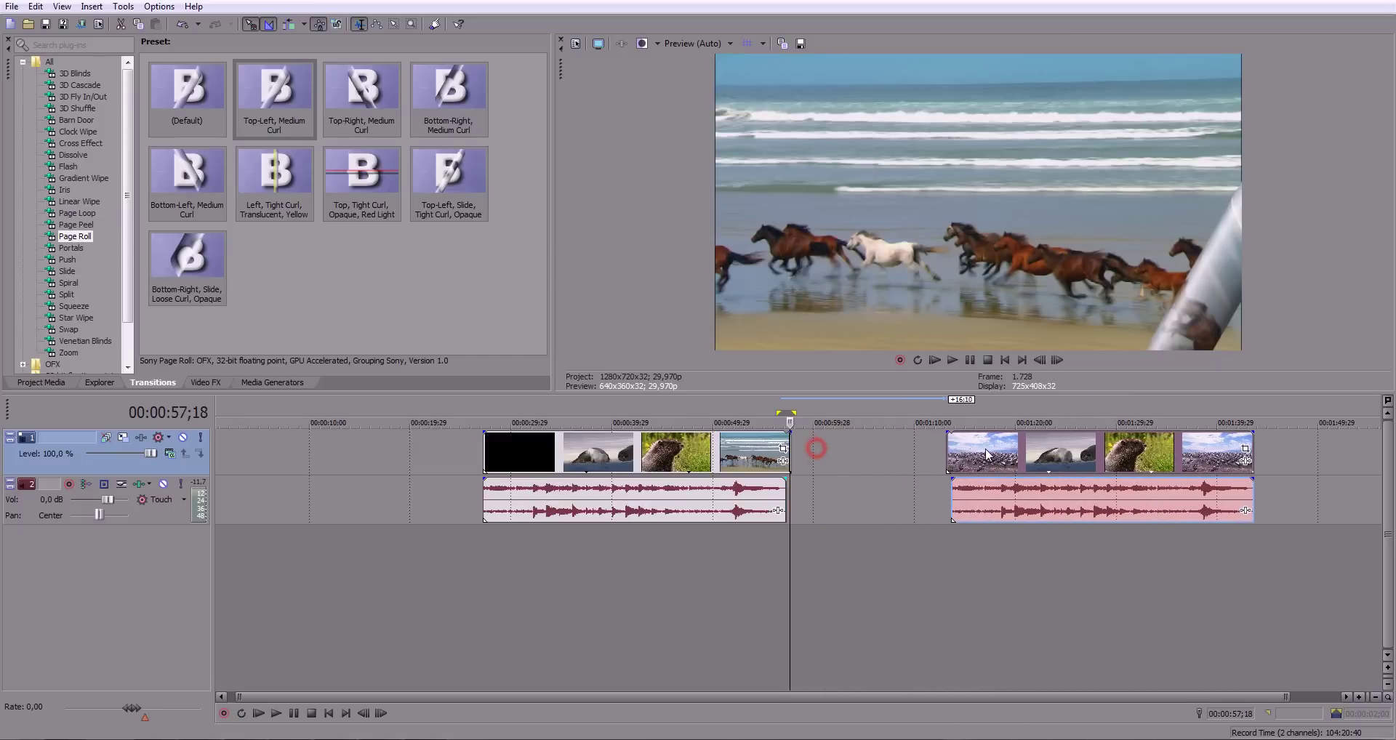
pyautogui.click(769, 449)
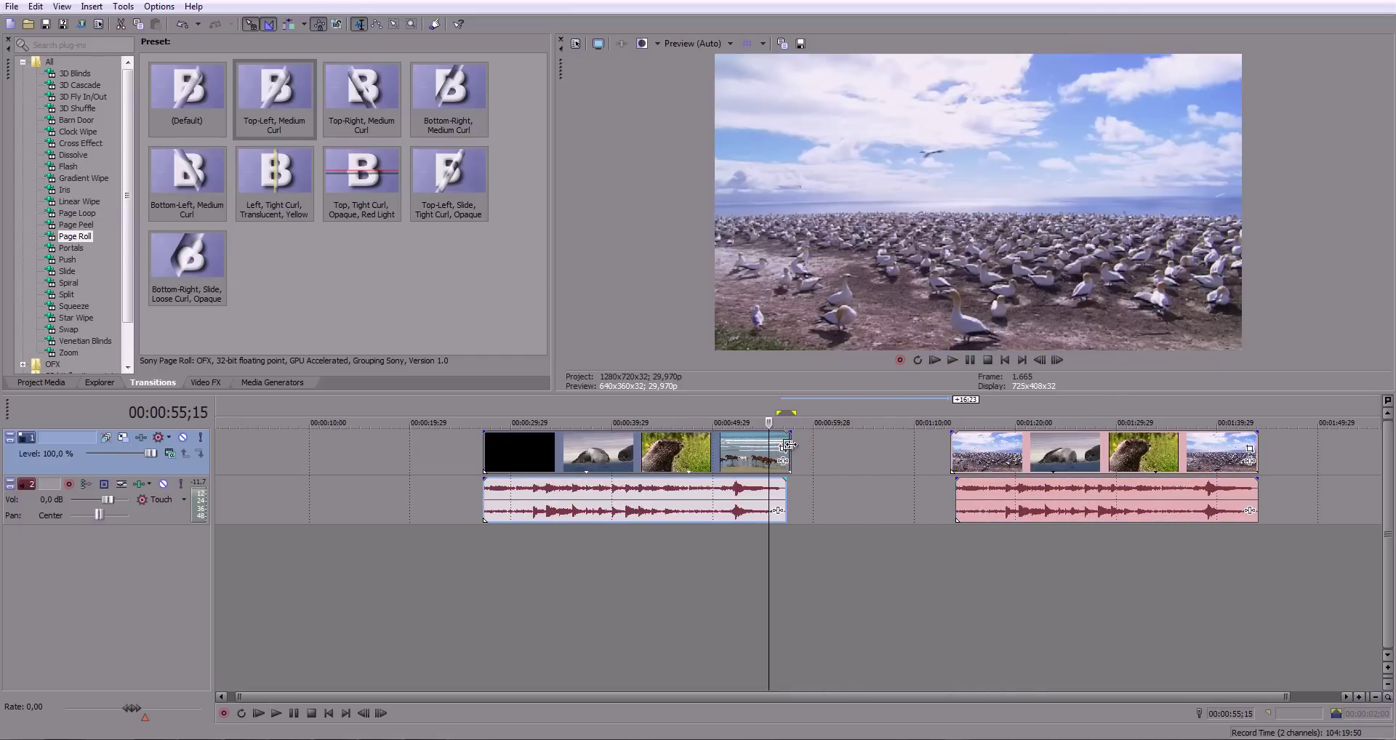
pyautogui.moveTo(789, 445); pyautogui.dragTo(787, 445)
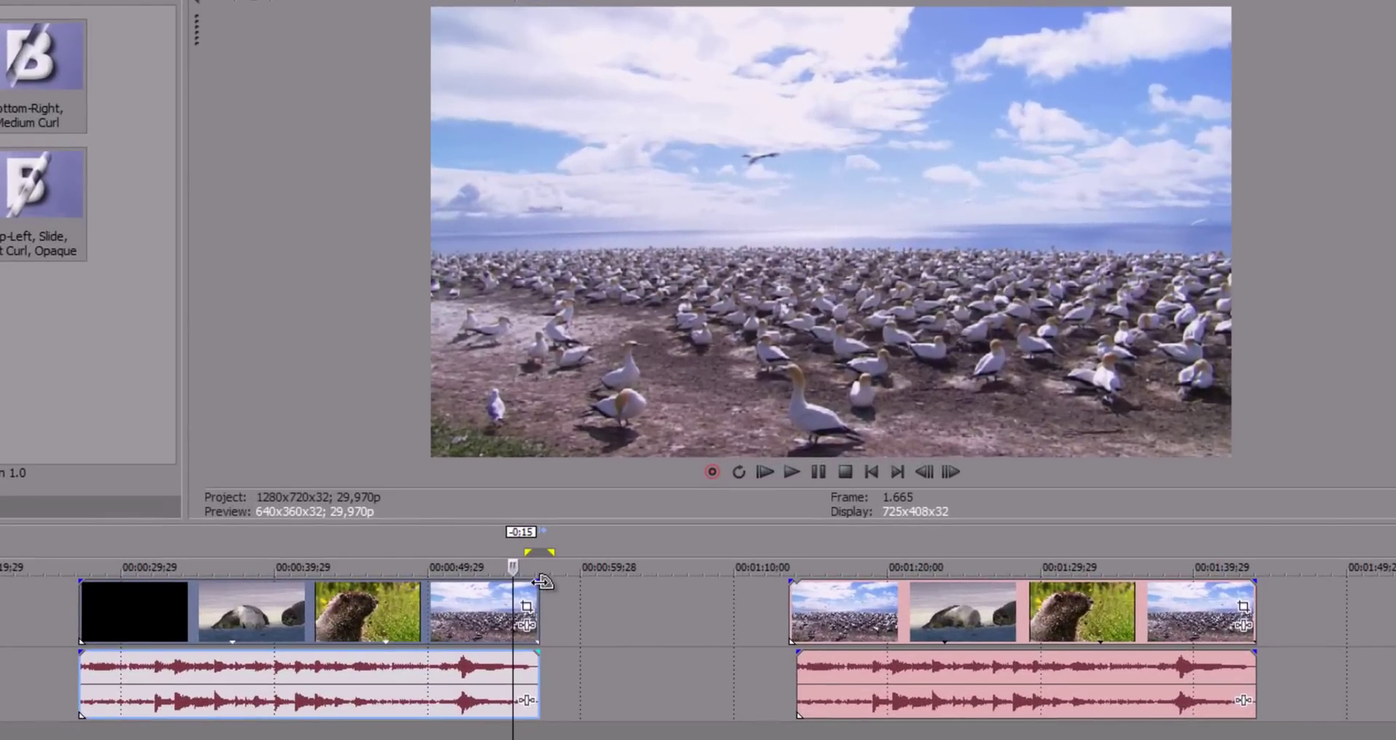
# Step: Extend the left event so its footage repeats, push the right-hand events later, and preview
pyautogui.moveTo(543, 592); pyautogui.dragTo(742, 590)
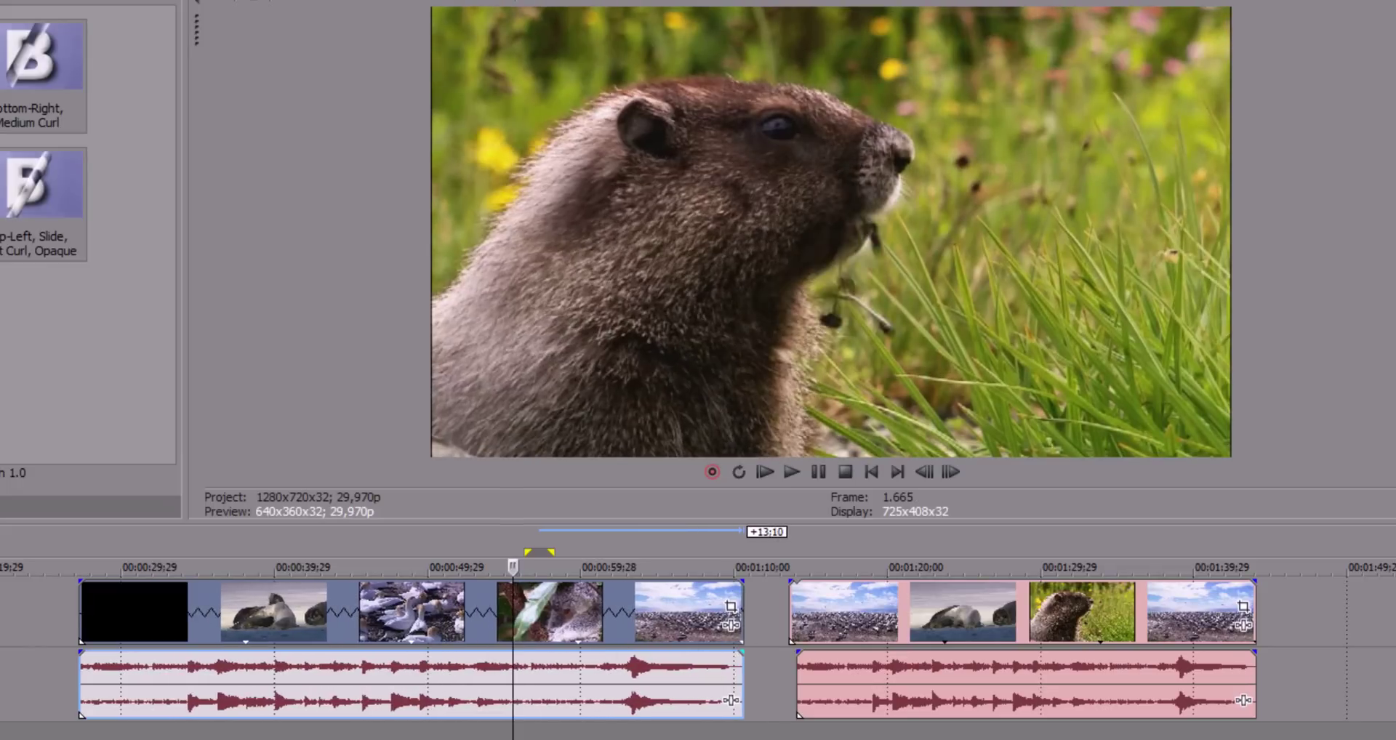
pyautogui.click(258, 729)
pyautogui.press('space')
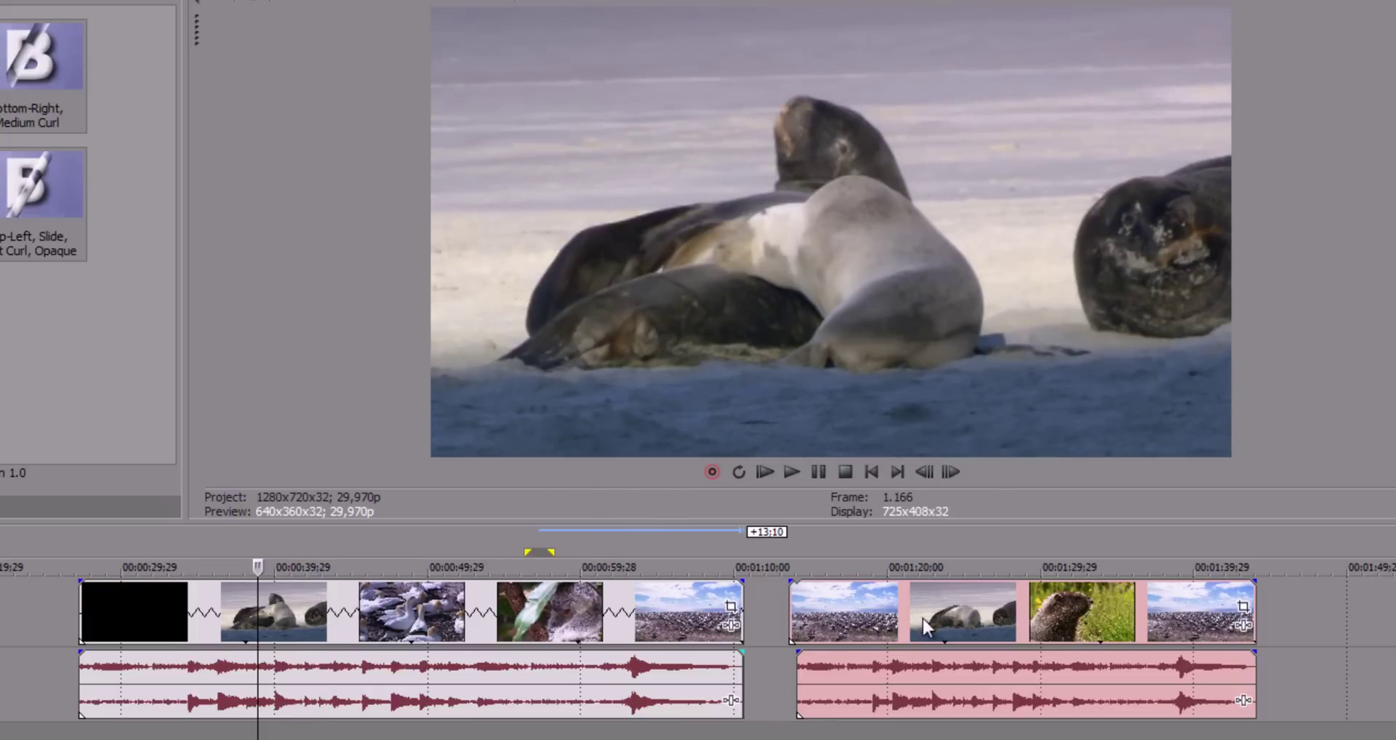
pyautogui.moveTo(924, 610); pyautogui.dragTo(1172, 597)
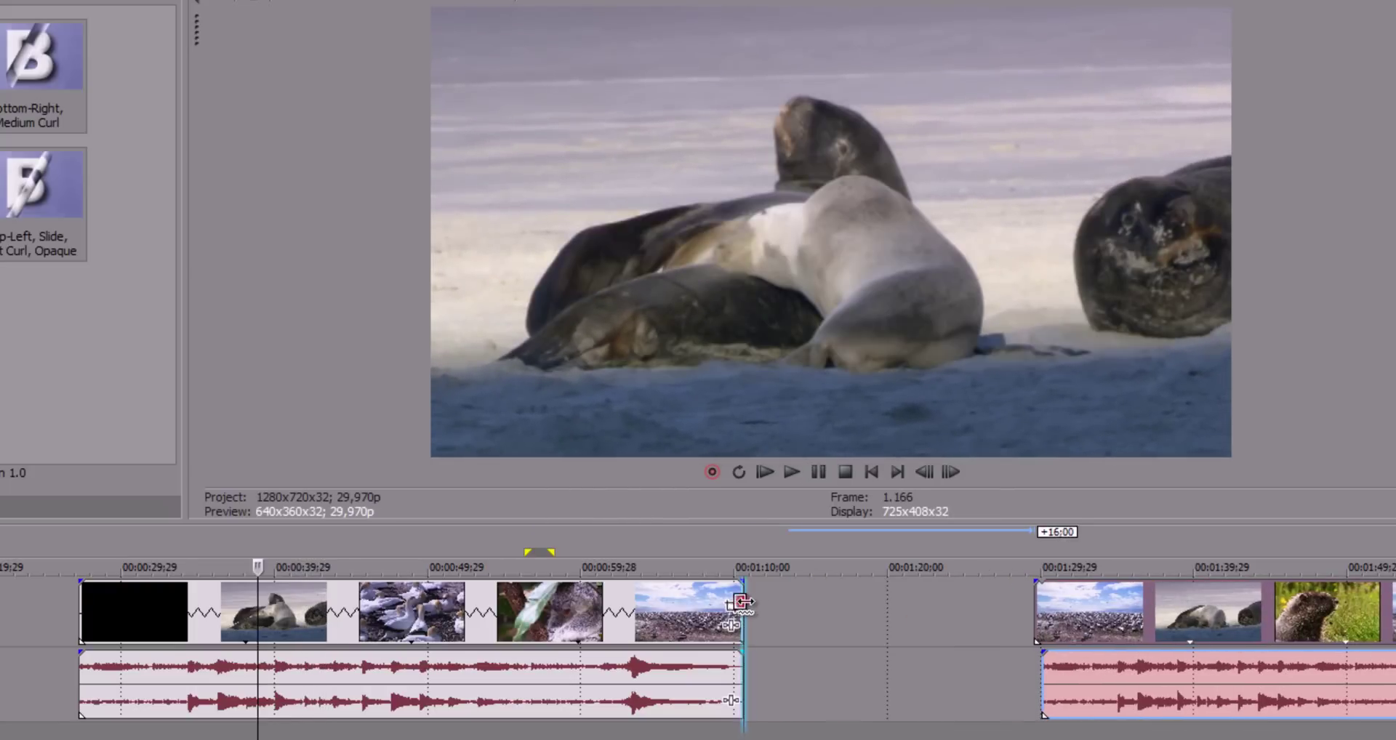
pyautogui.moveTo(742, 602); pyautogui.dragTo(938, 602)
pyautogui.press('space')
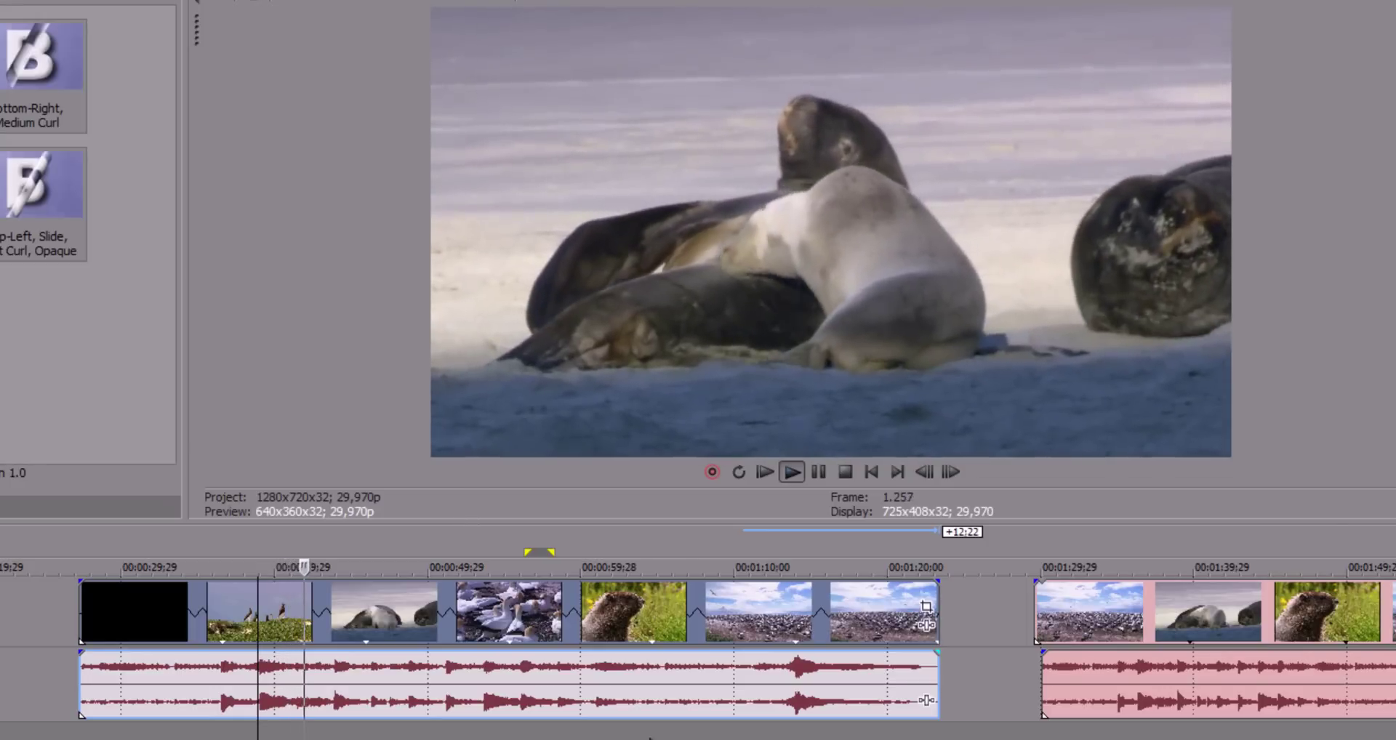
pyautogui.press('space')
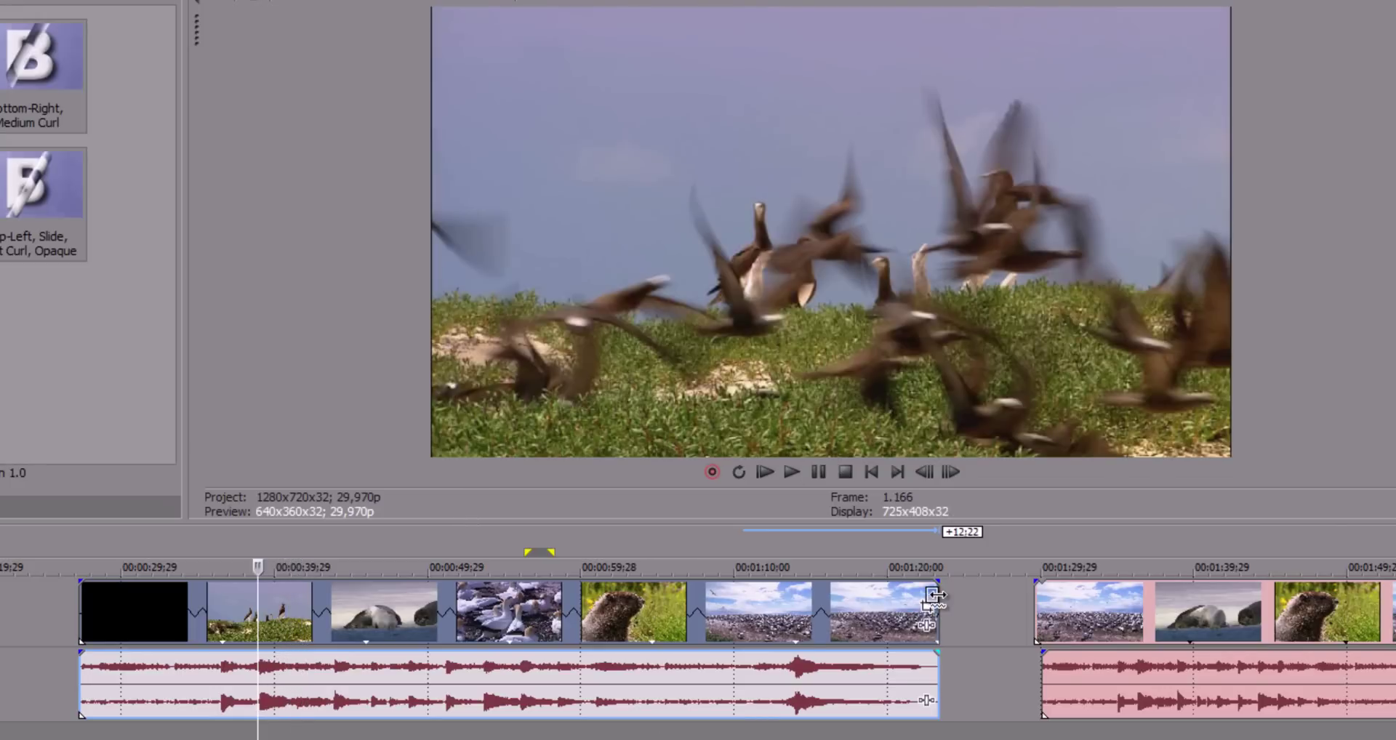
# Step: Shorten the left event to roughly 00:00:27–00:00:42 of gannet footage and preview it
pyautogui.moveTo(939, 614)
pyautogui.mouseDown()
pyautogui.moveTo(397, 629)
pyautogui.moveTo(304, 647)
pyautogui.mouseUp()
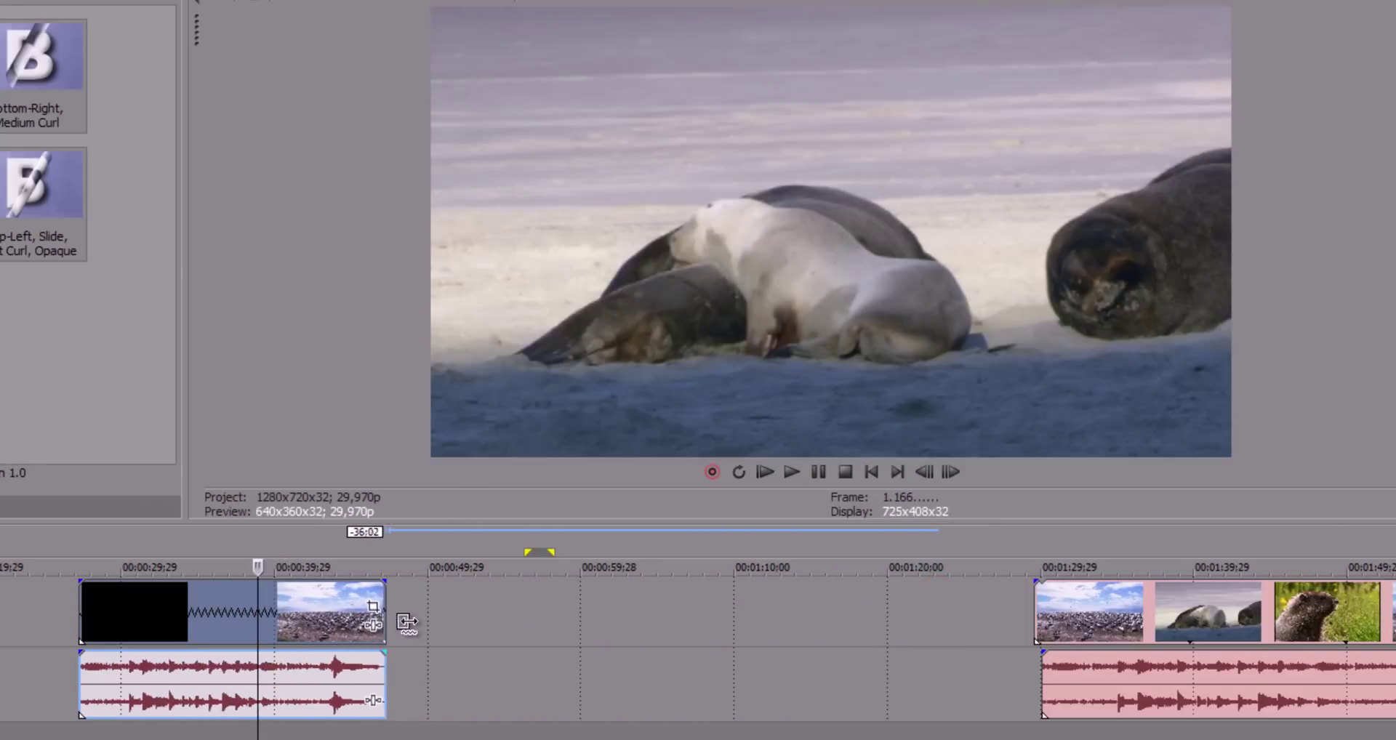
pyautogui.press('space')
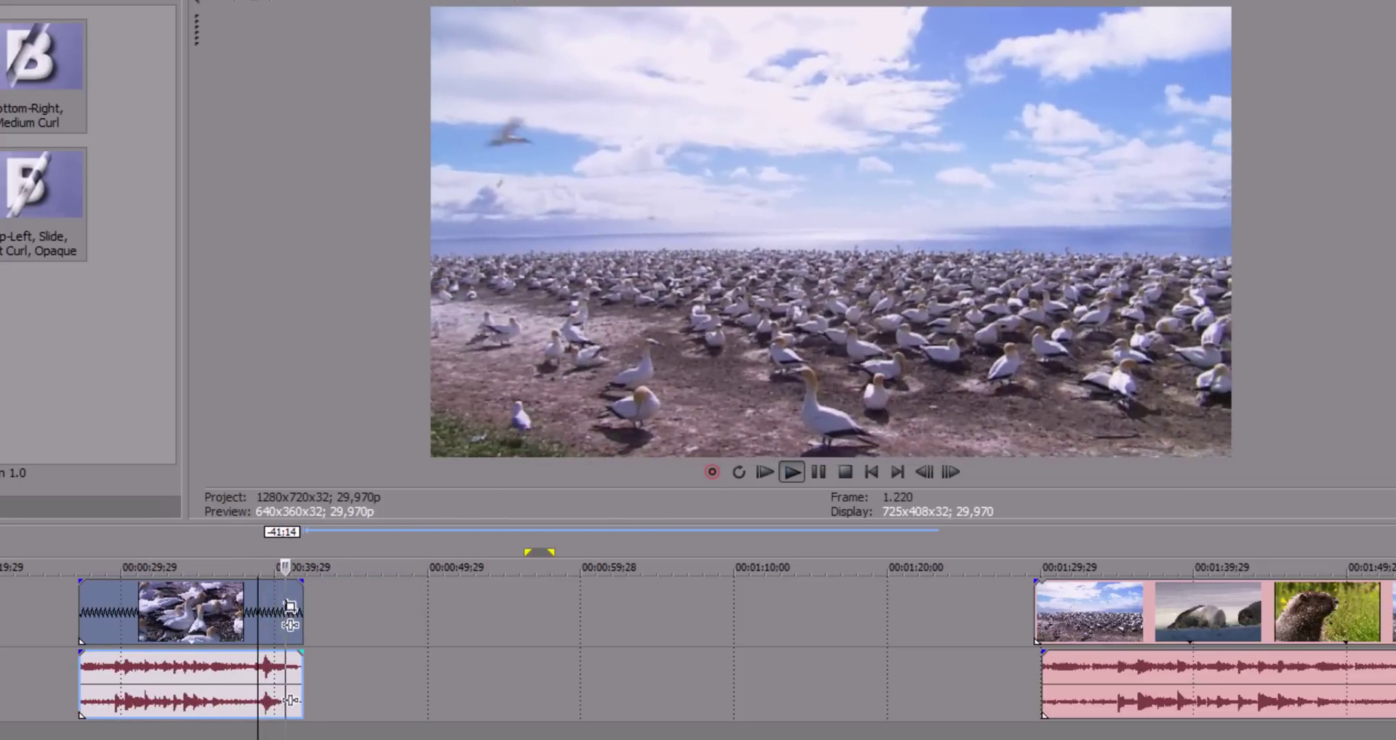
pyautogui.click(162, 567)
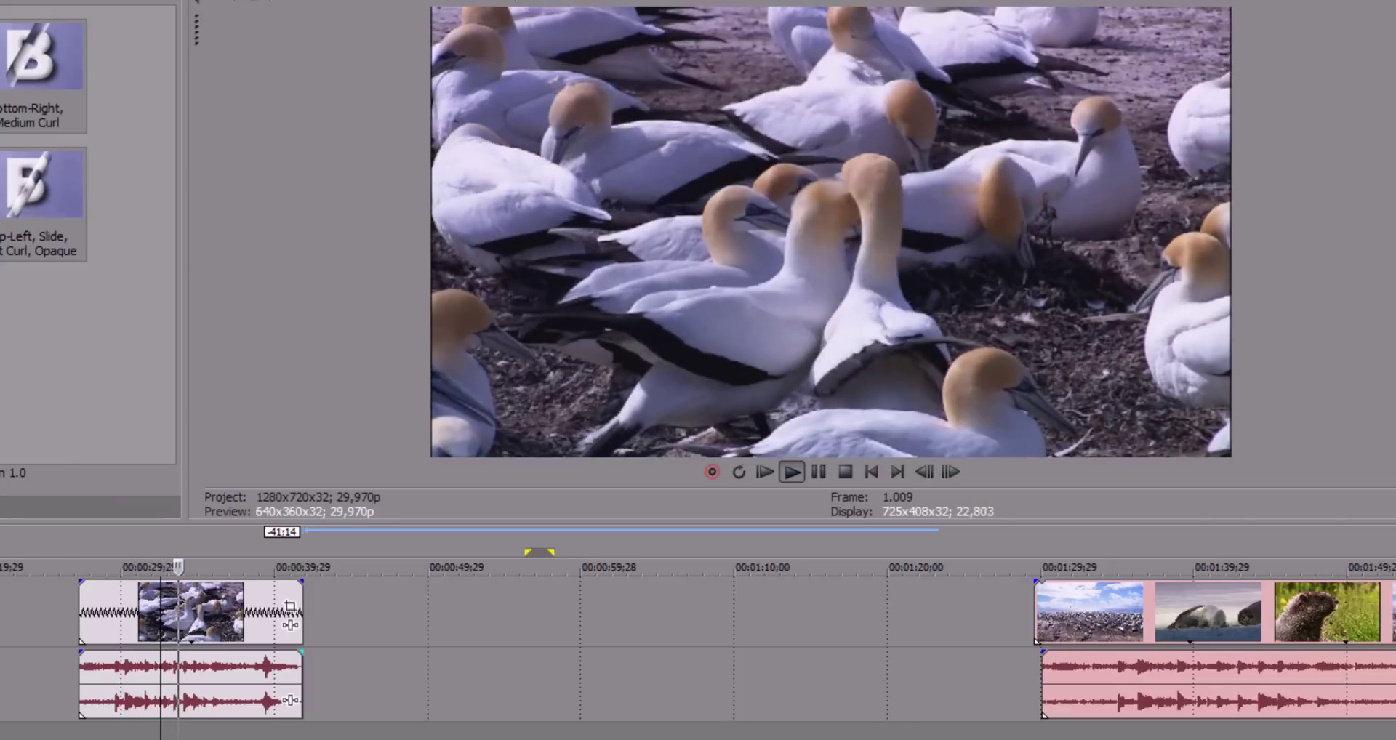
pyautogui.press('space')
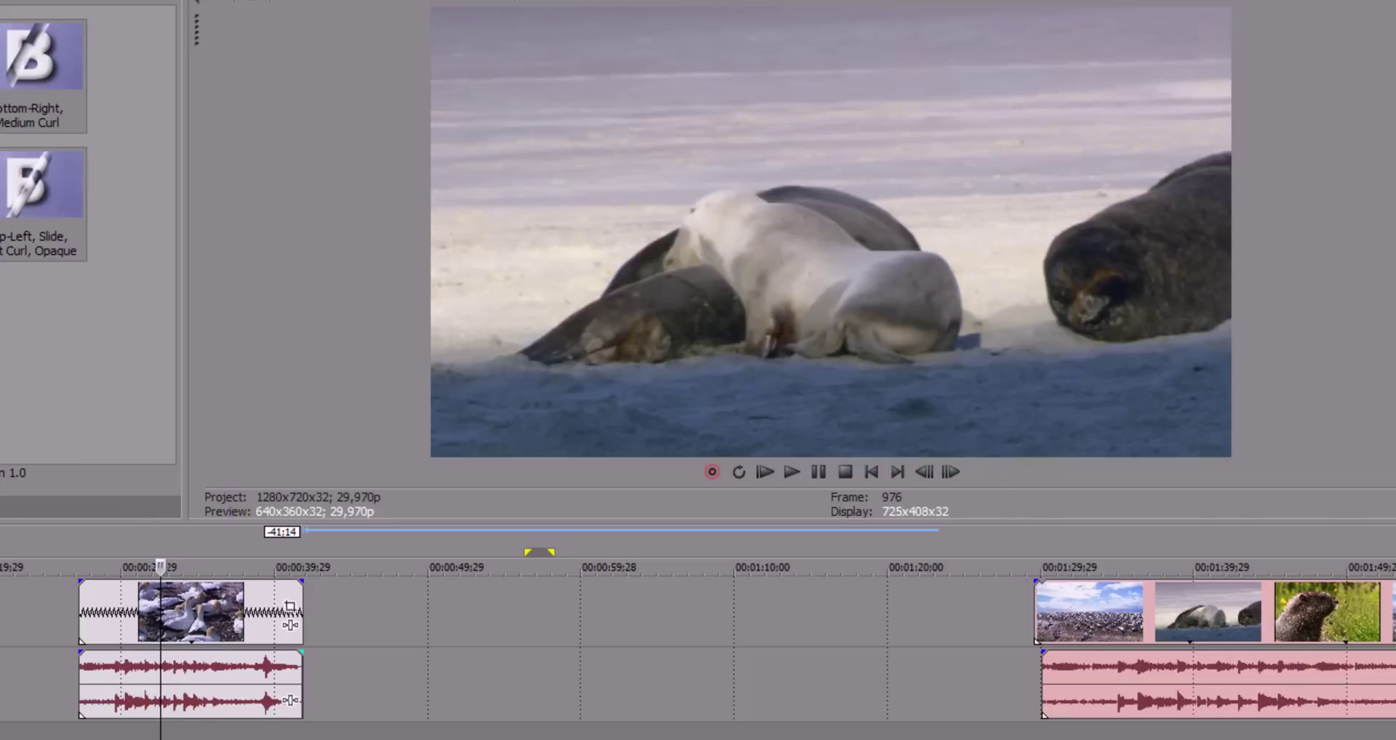